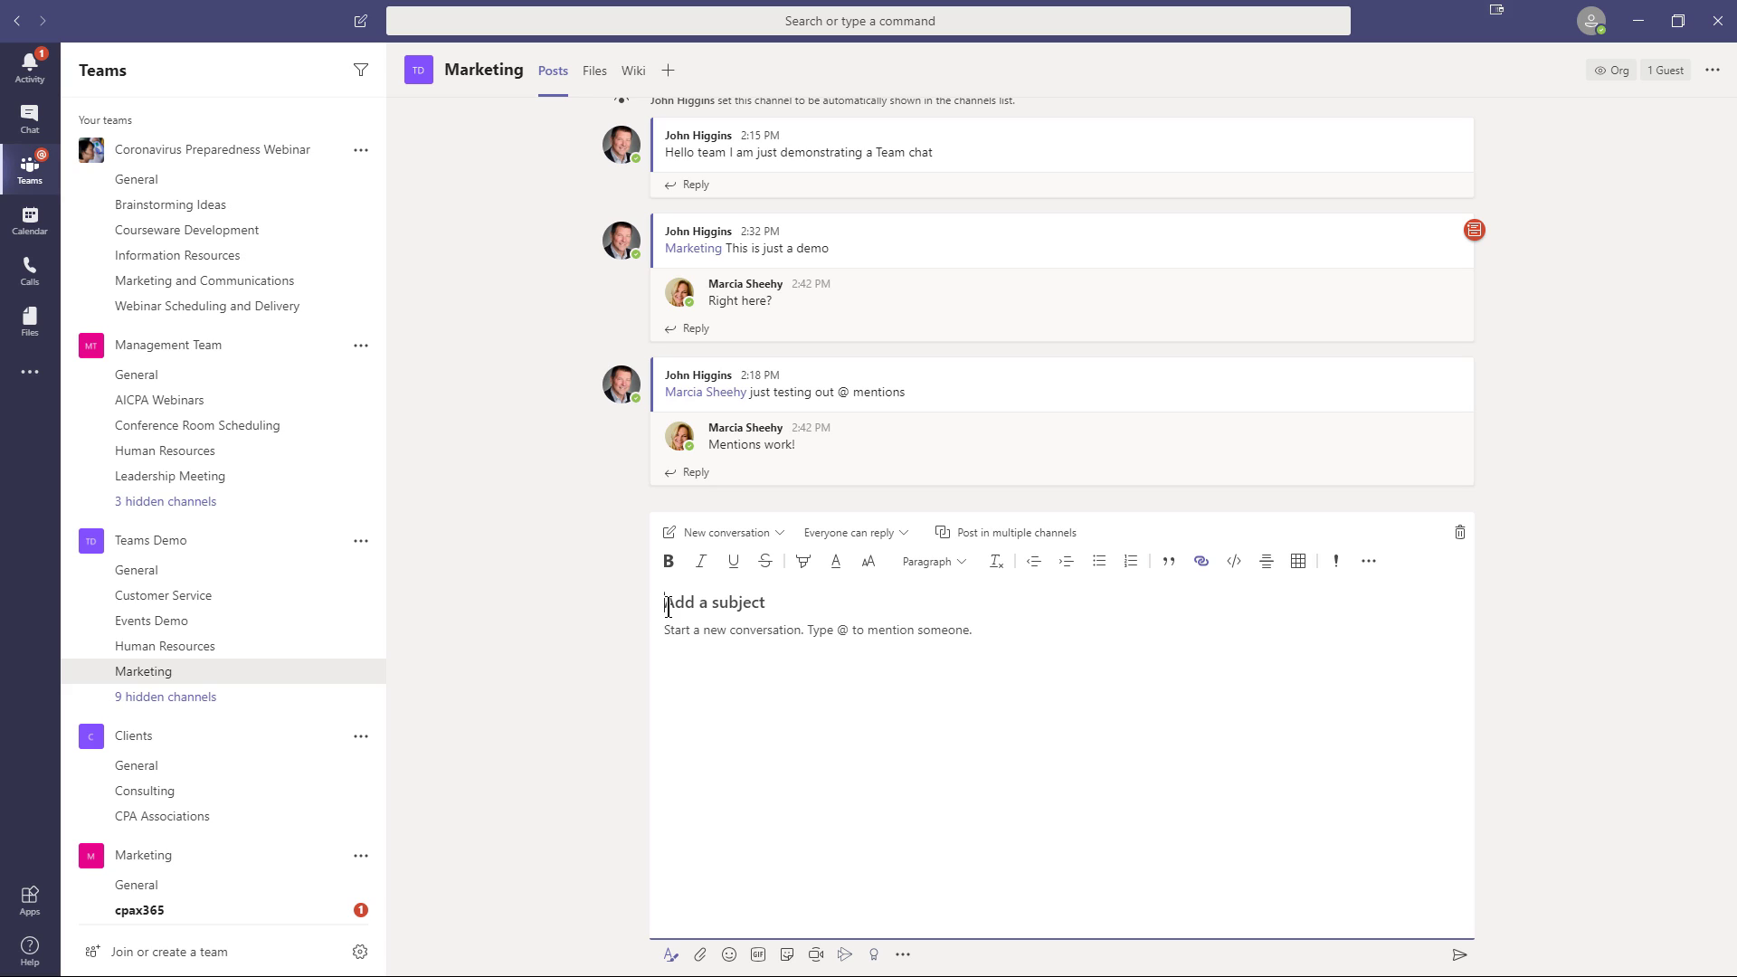
# Give the new post the subject "Post Text Demo" and write "I want you to see all the text formatting options." after mentioning the first suggested colleague
pyautogui.write('Post Text Demo')
pyautogui.click(672, 630)
pyautogui.write('@')
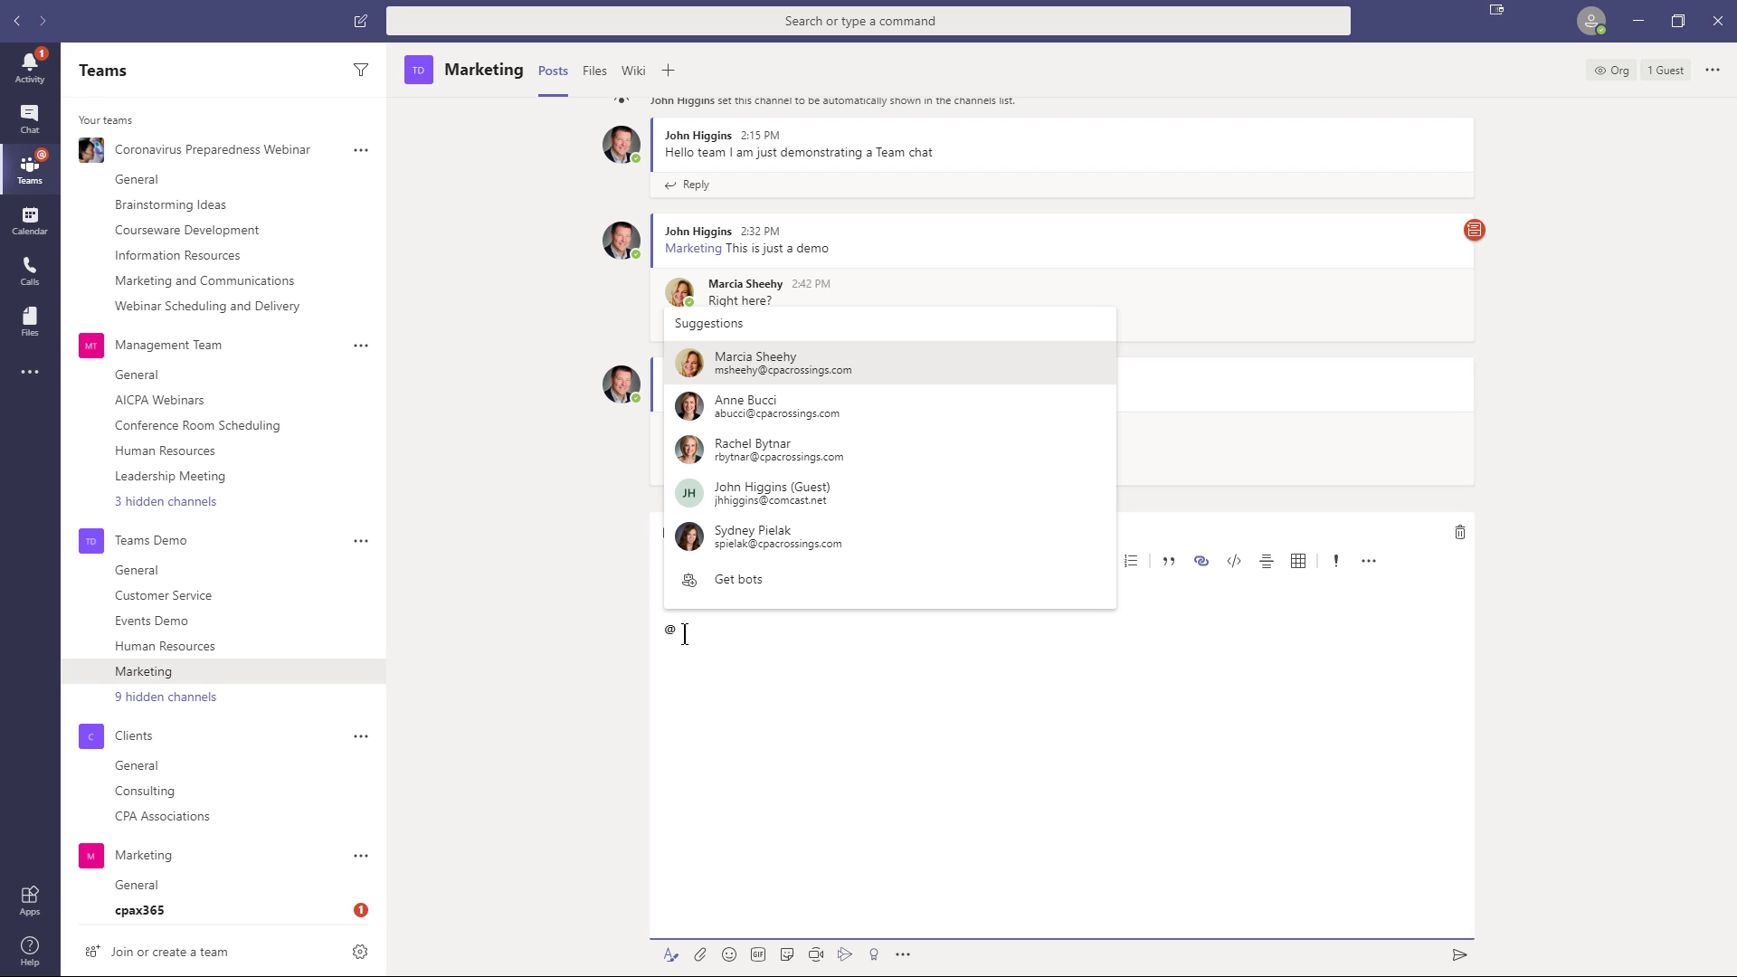
pyautogui.write('m')
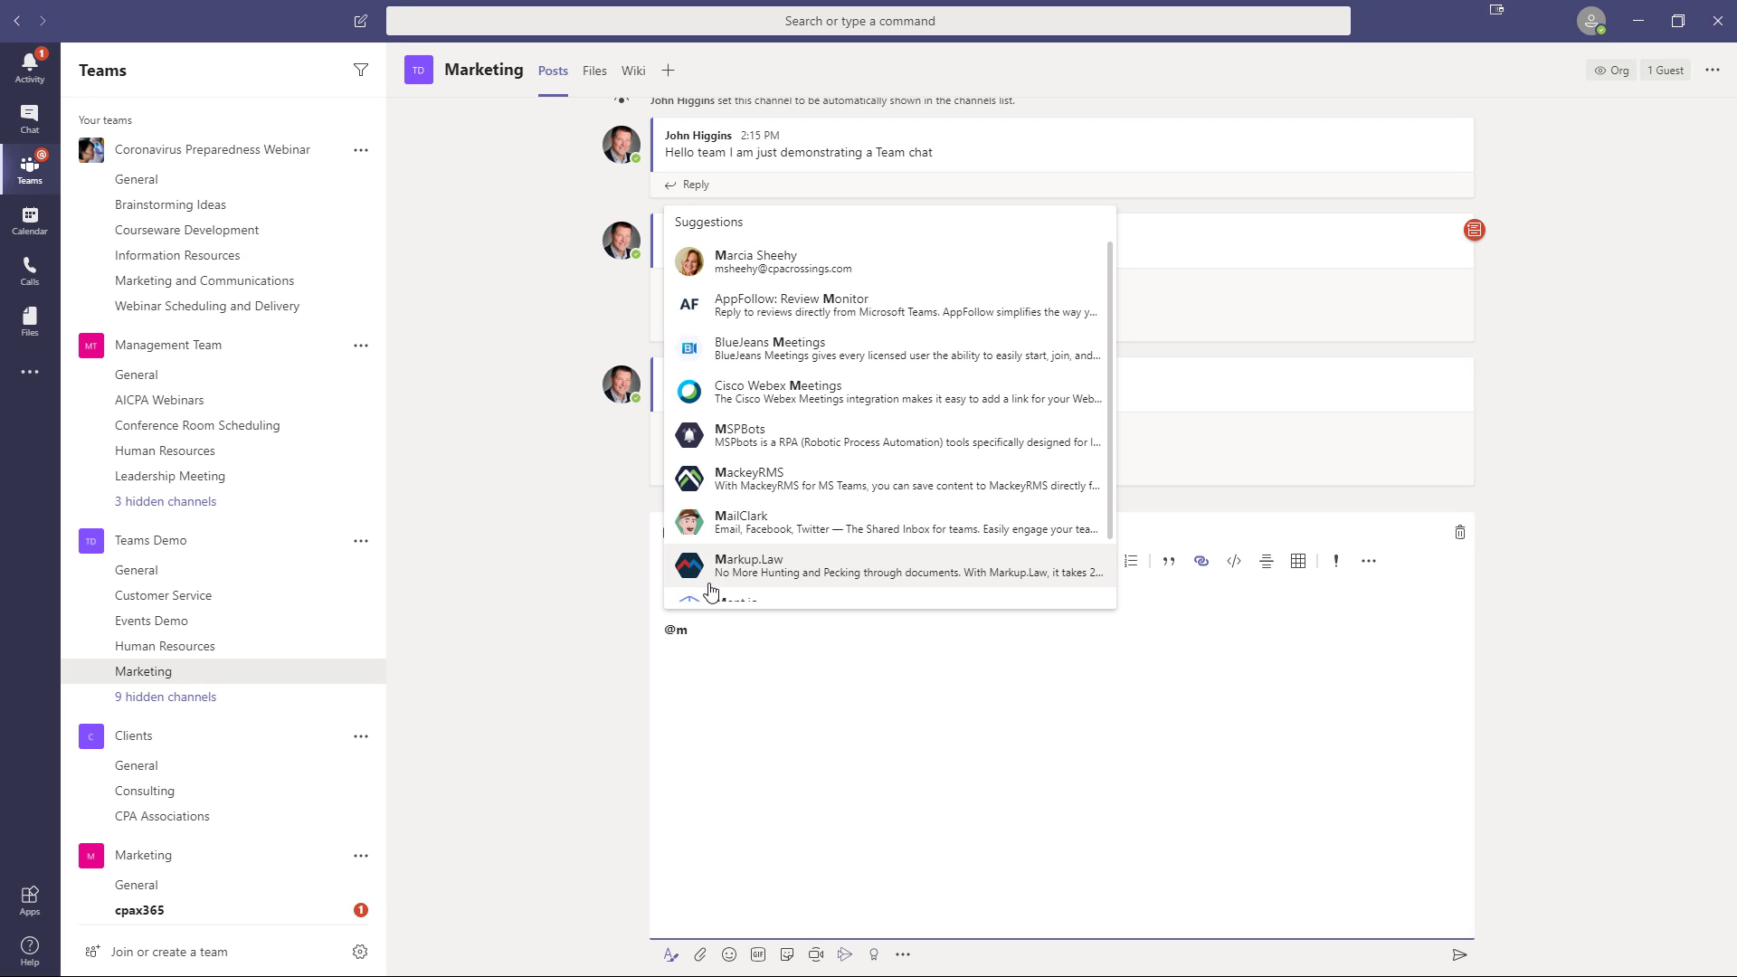
pyautogui.click(747, 263)
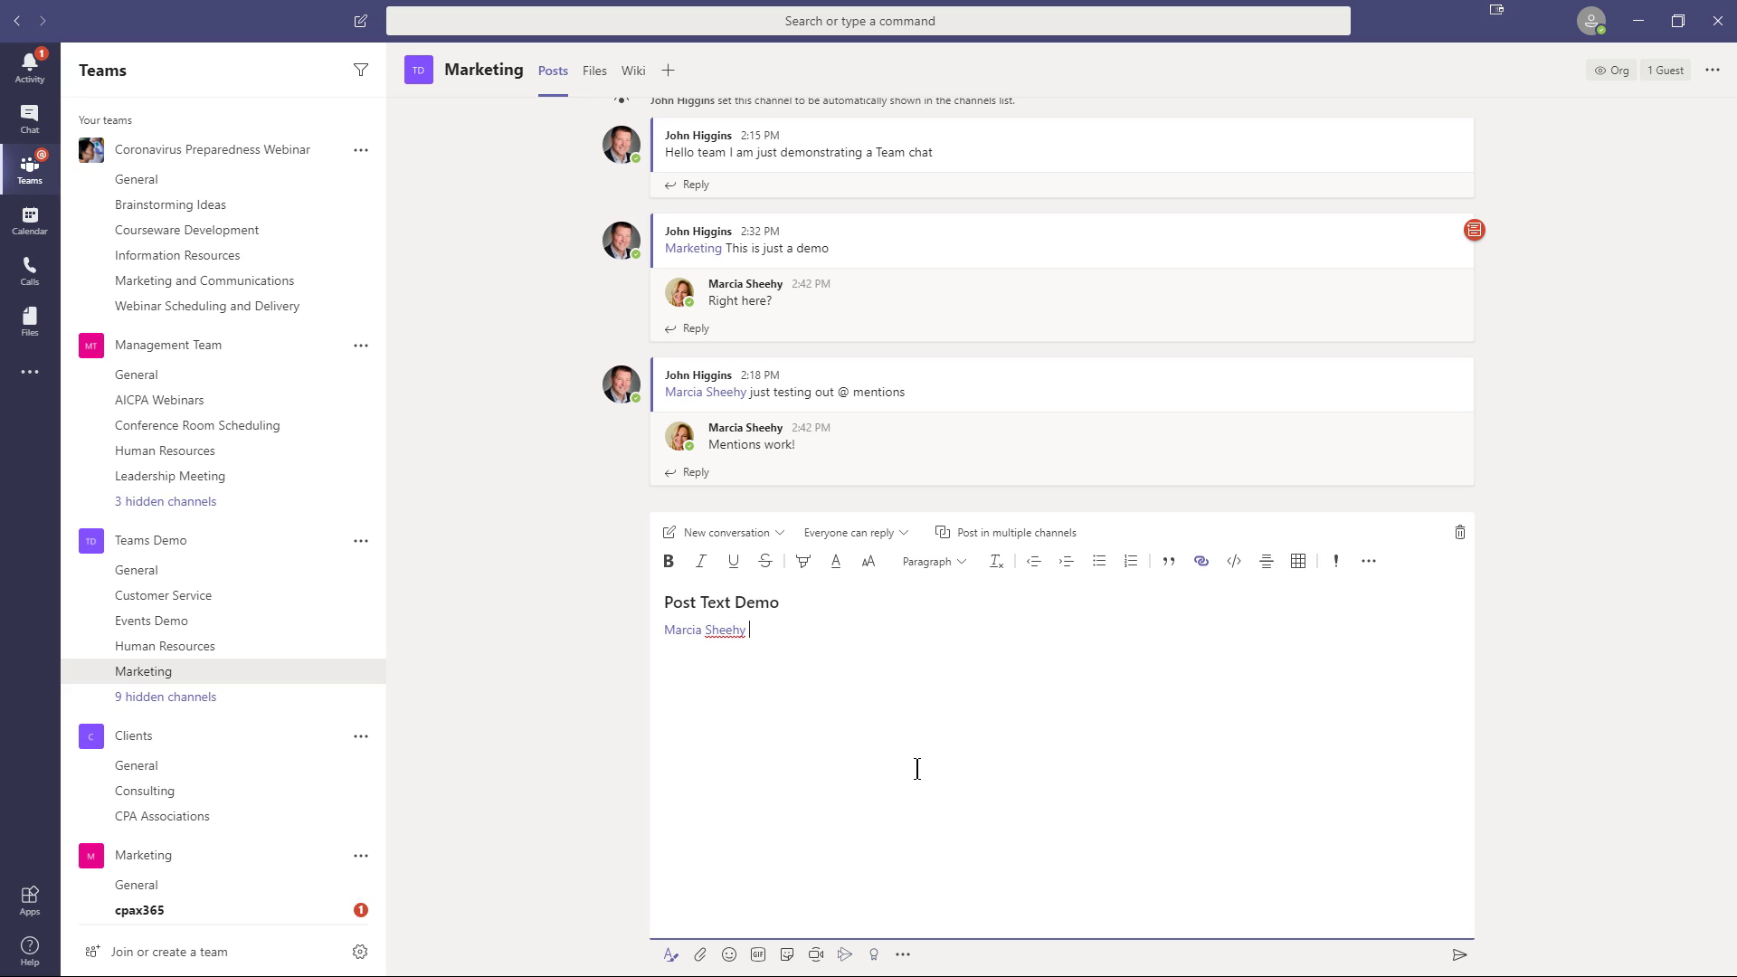
pyautogui.write('I want you to see all the text formatting options.')
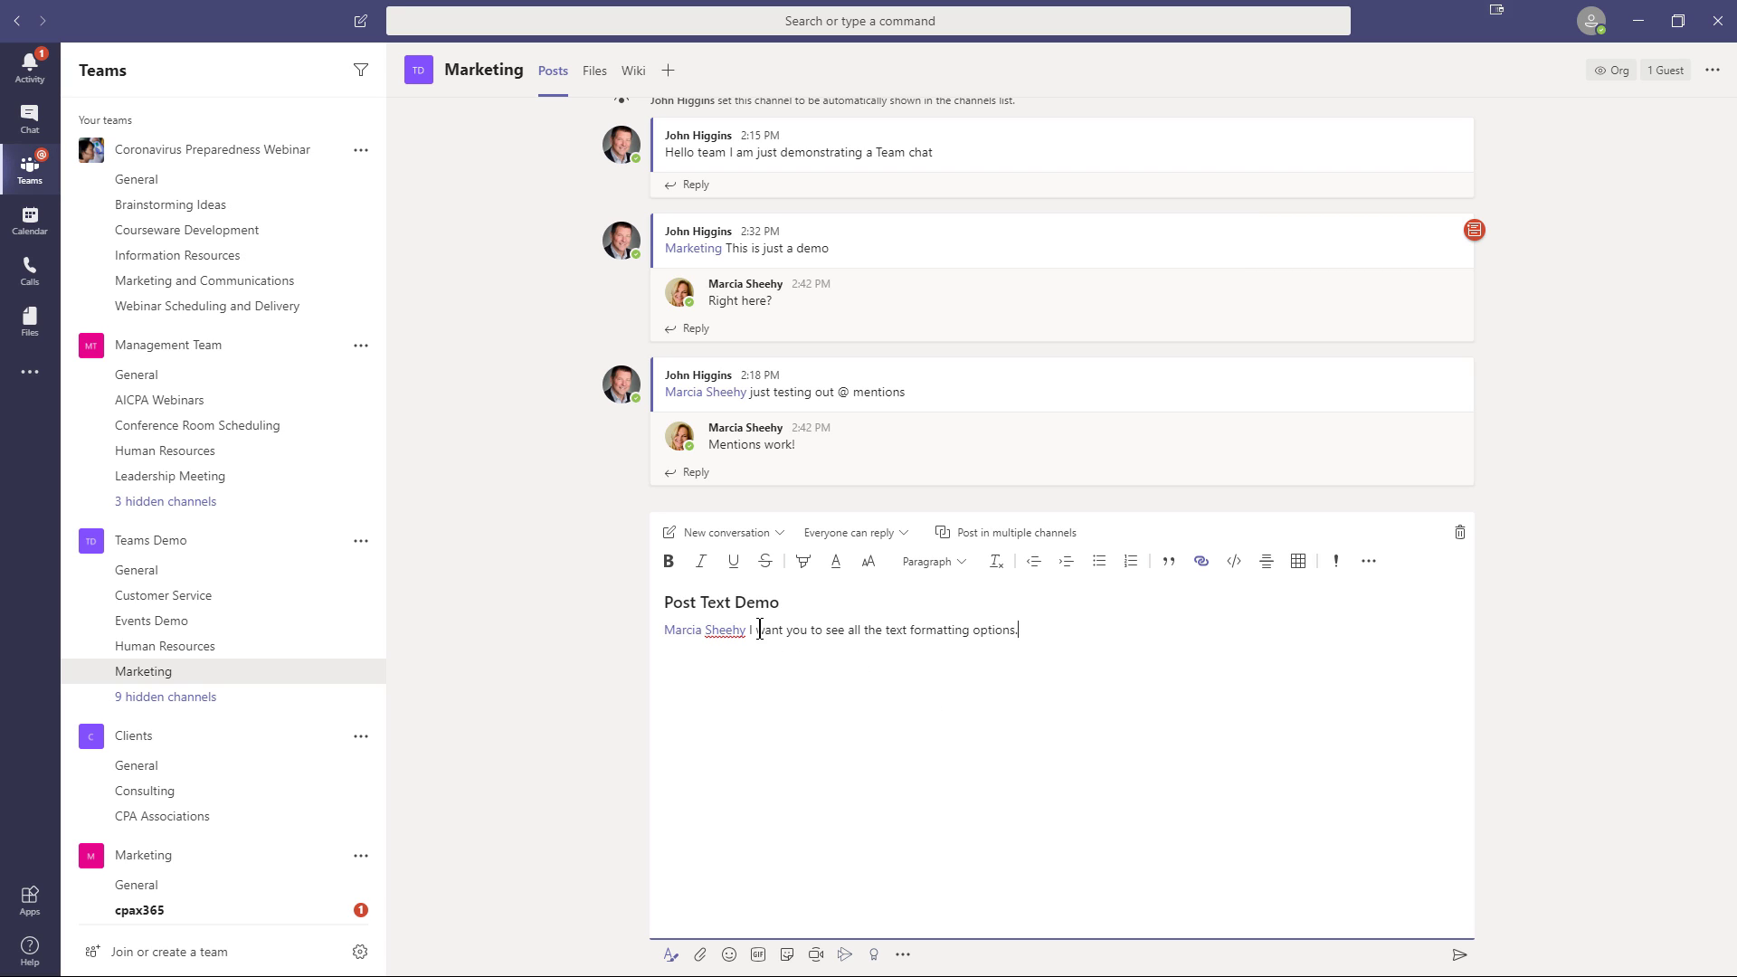
# Format the sentence after the mention as bold, italic Heading 1 text with a yellow highlight
pyautogui.moveTo(750, 631); pyautogui.dragTo(1021, 631)
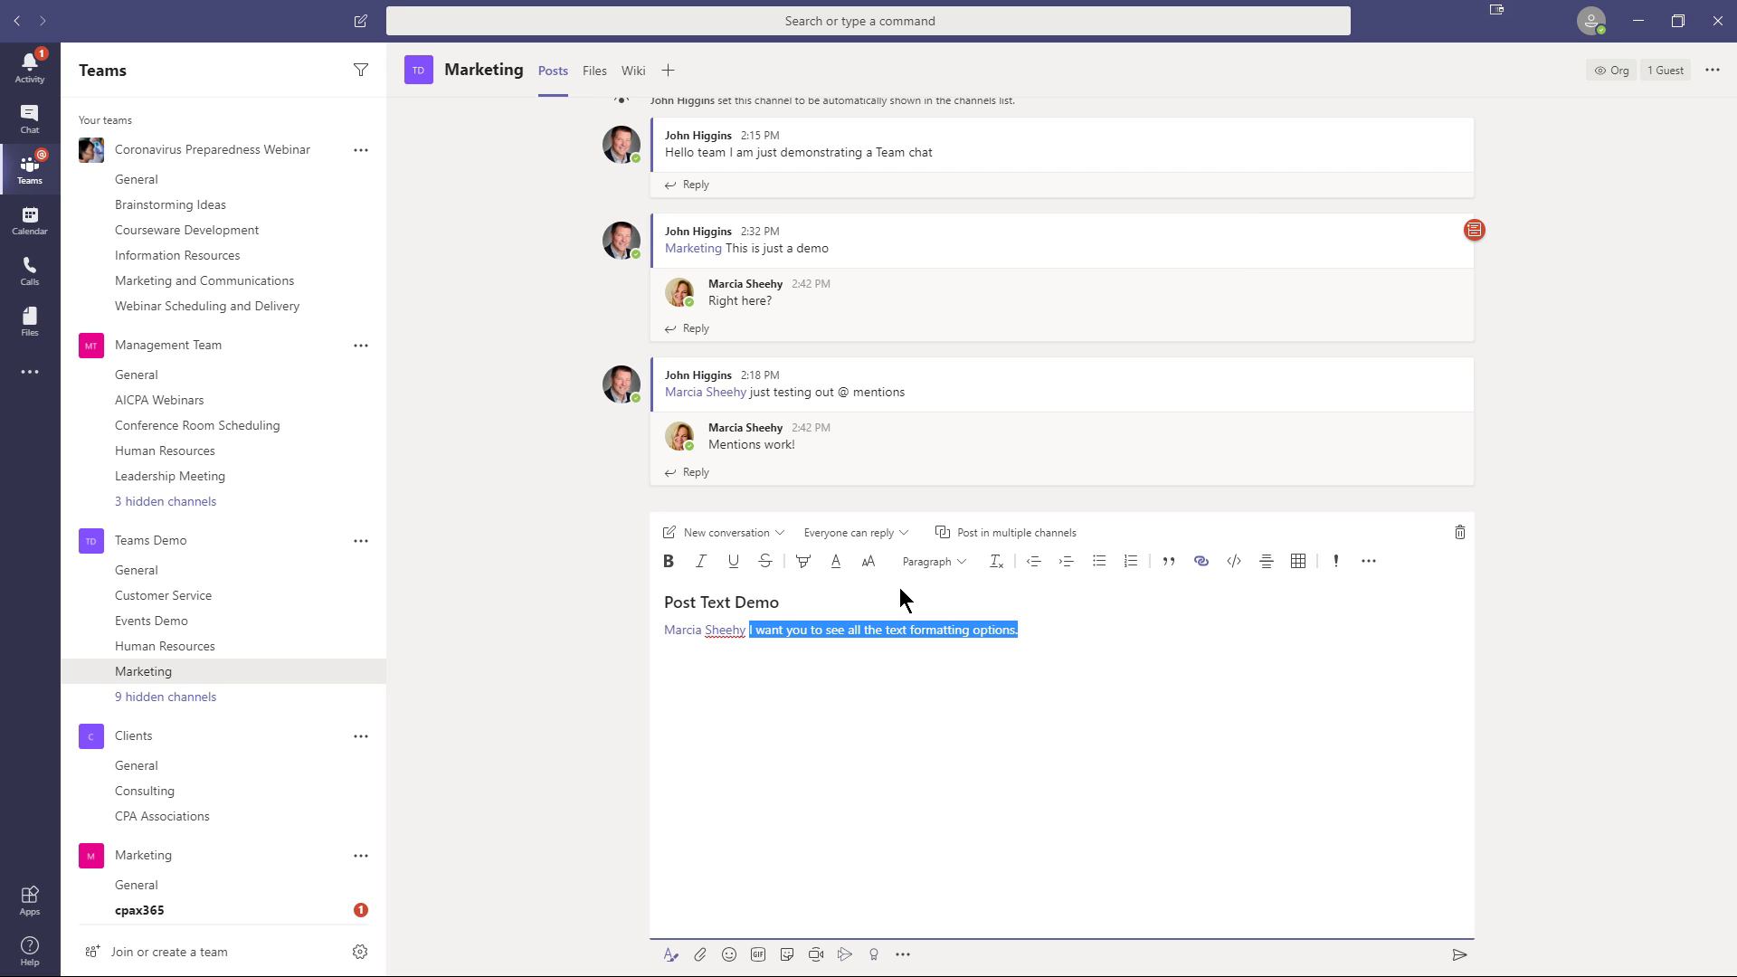
pyautogui.click(668, 561)
pyautogui.click(699, 565)
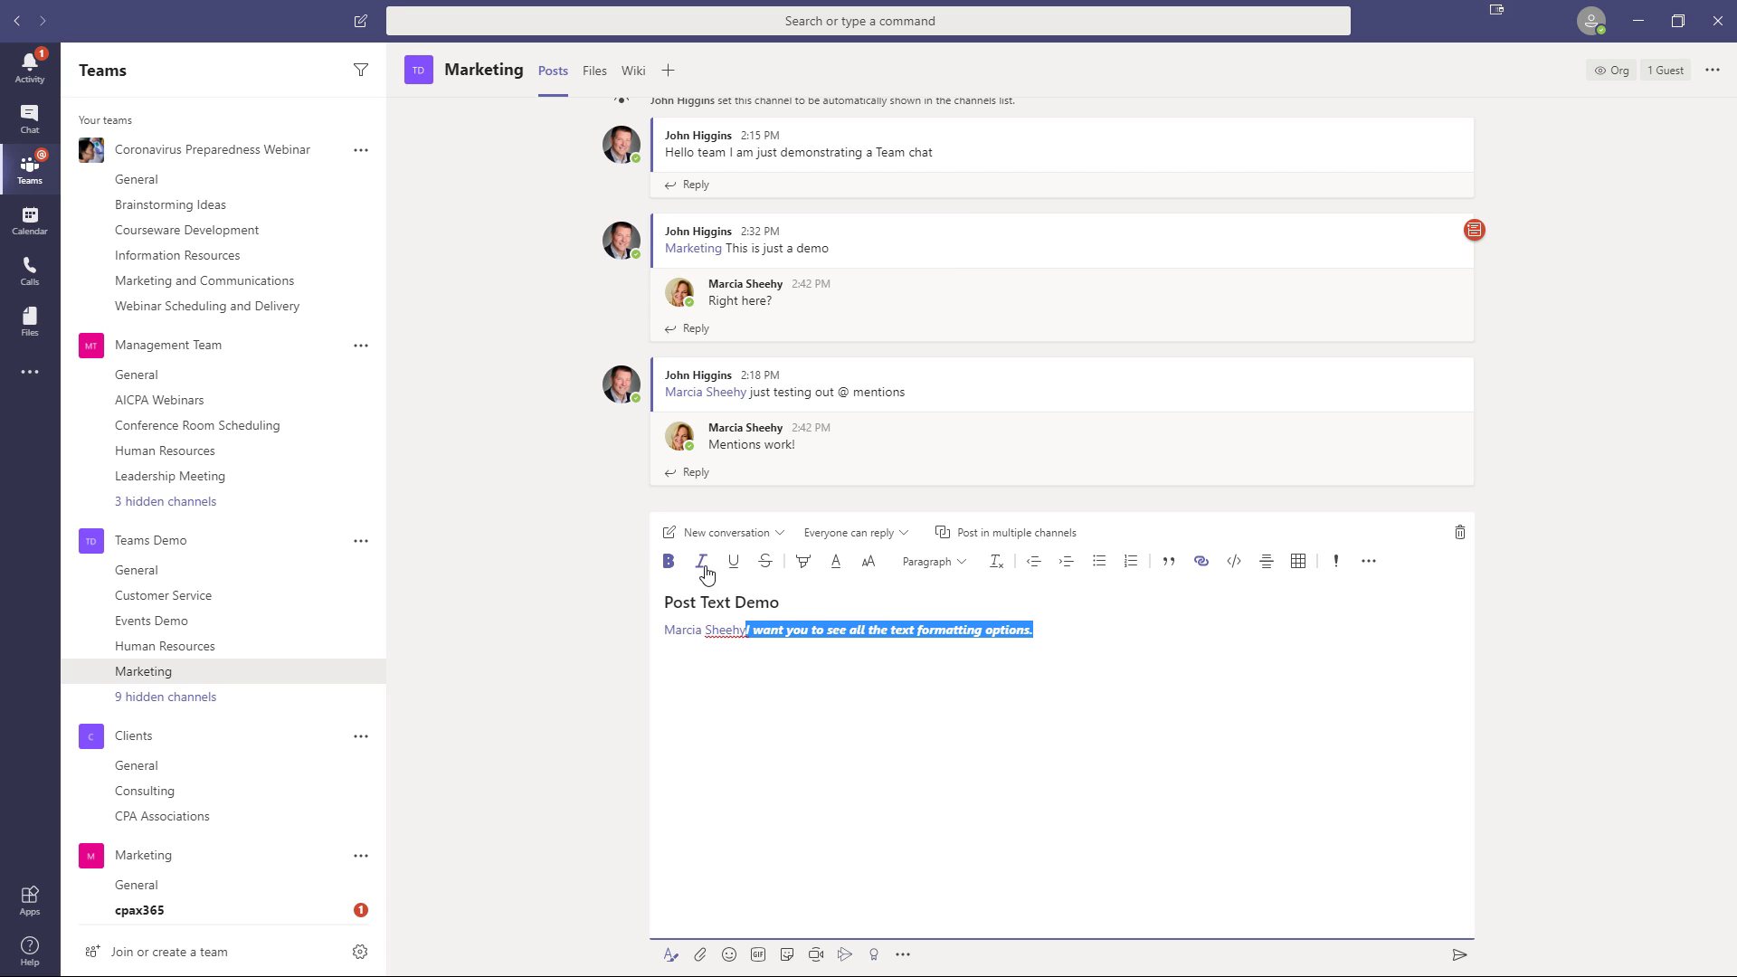
pyautogui.click(962, 563)
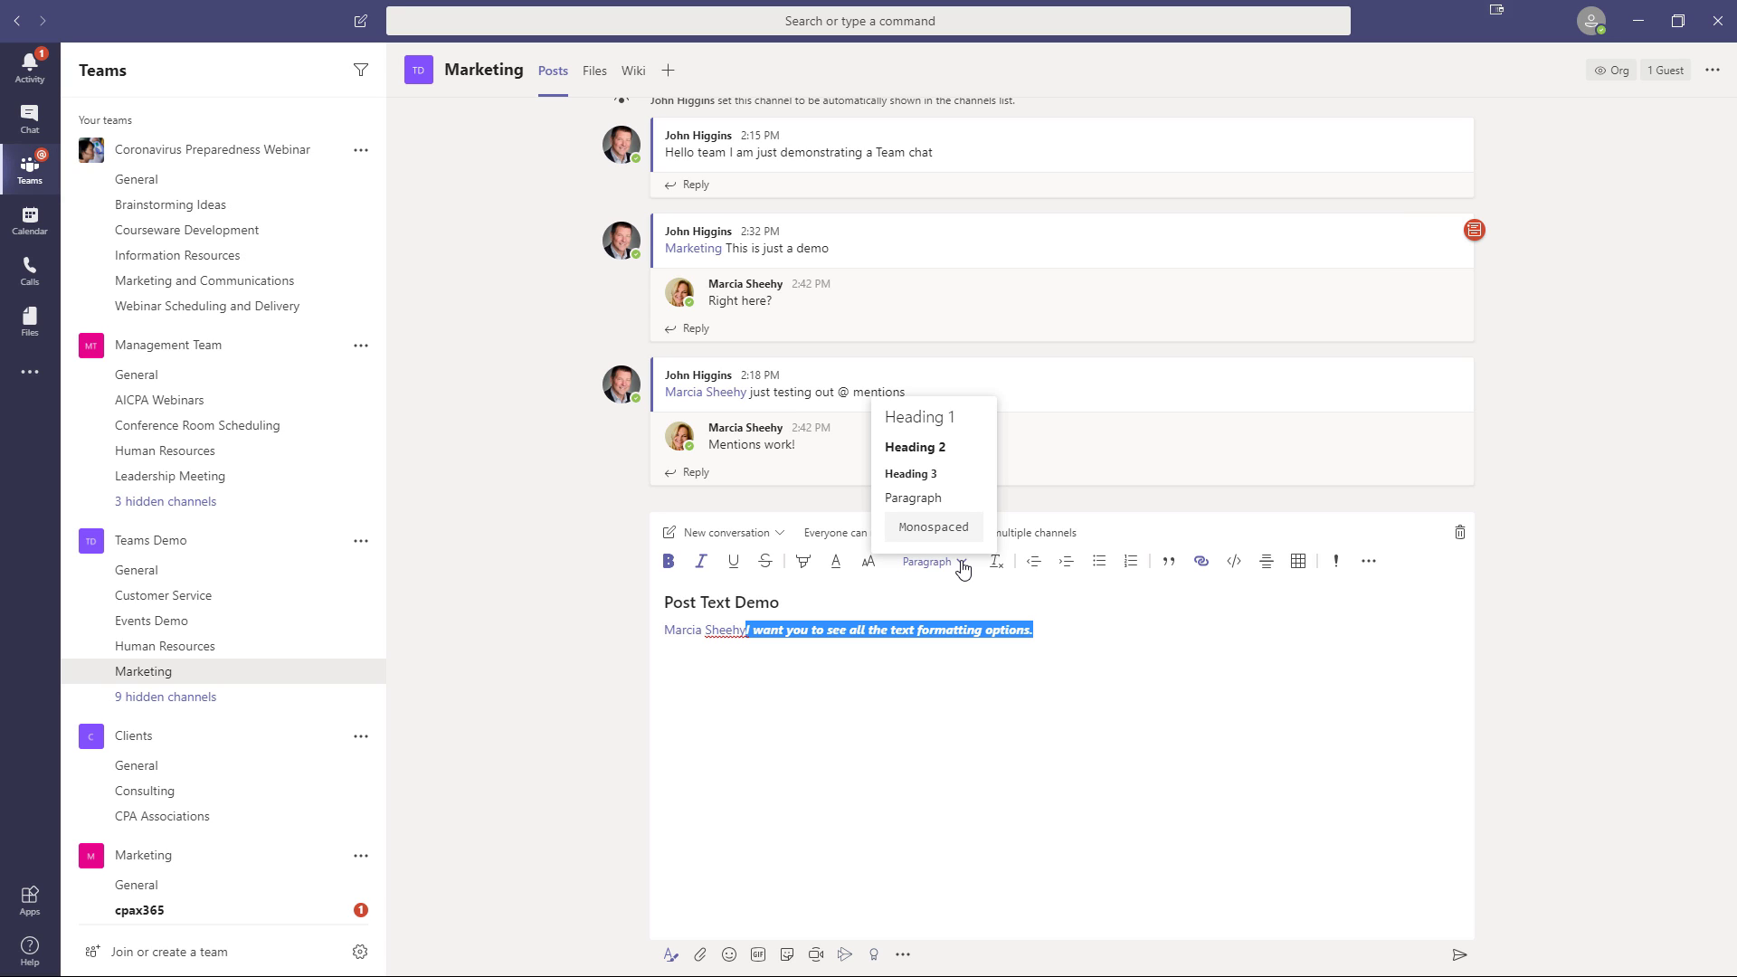
pyautogui.click(922, 422)
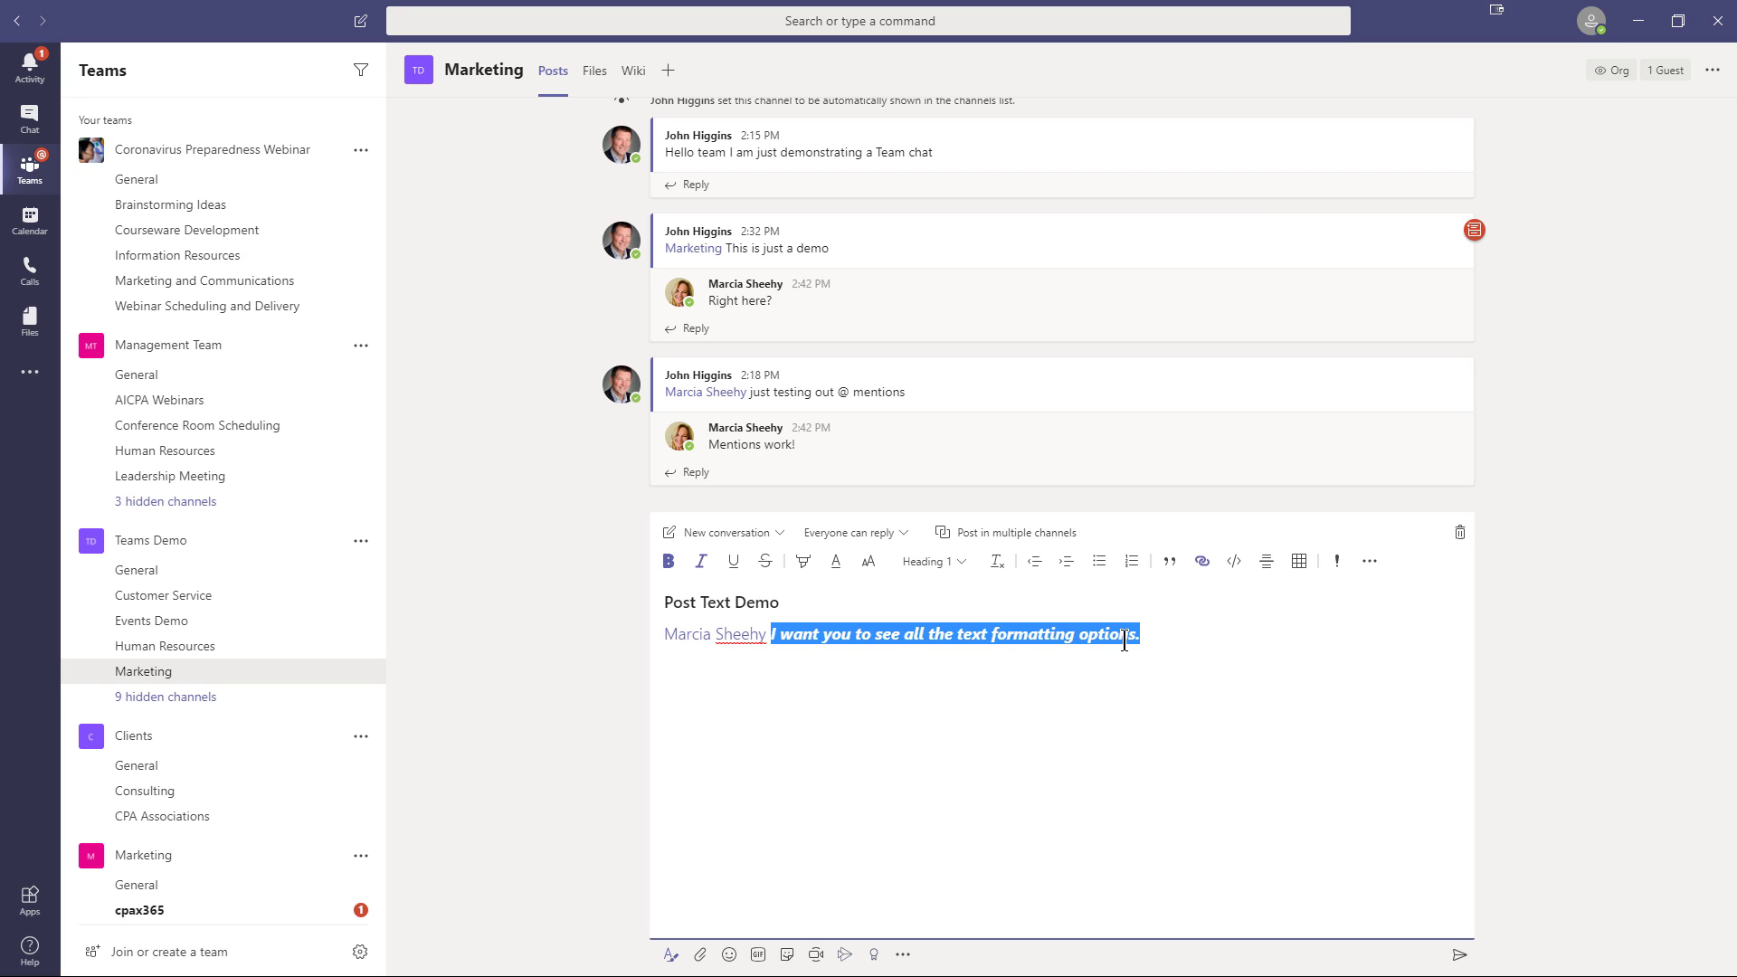
pyautogui.click(815, 568)
pyautogui.click(760, 521)
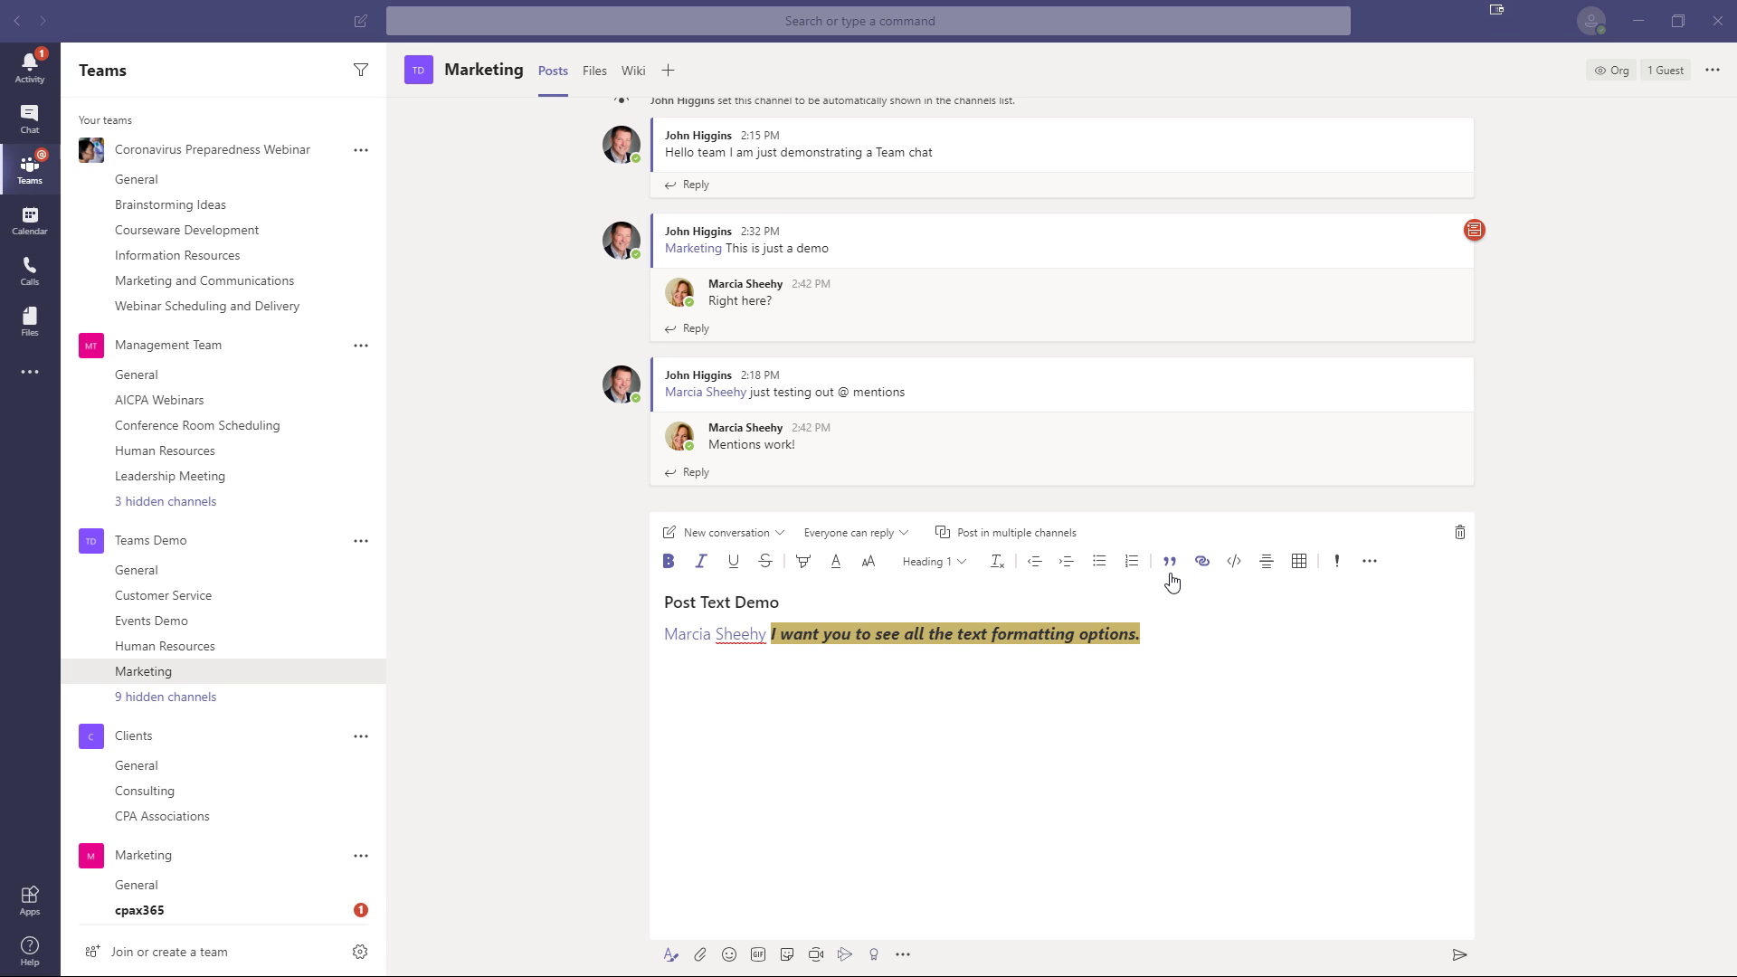
pyautogui.click(1202, 565)
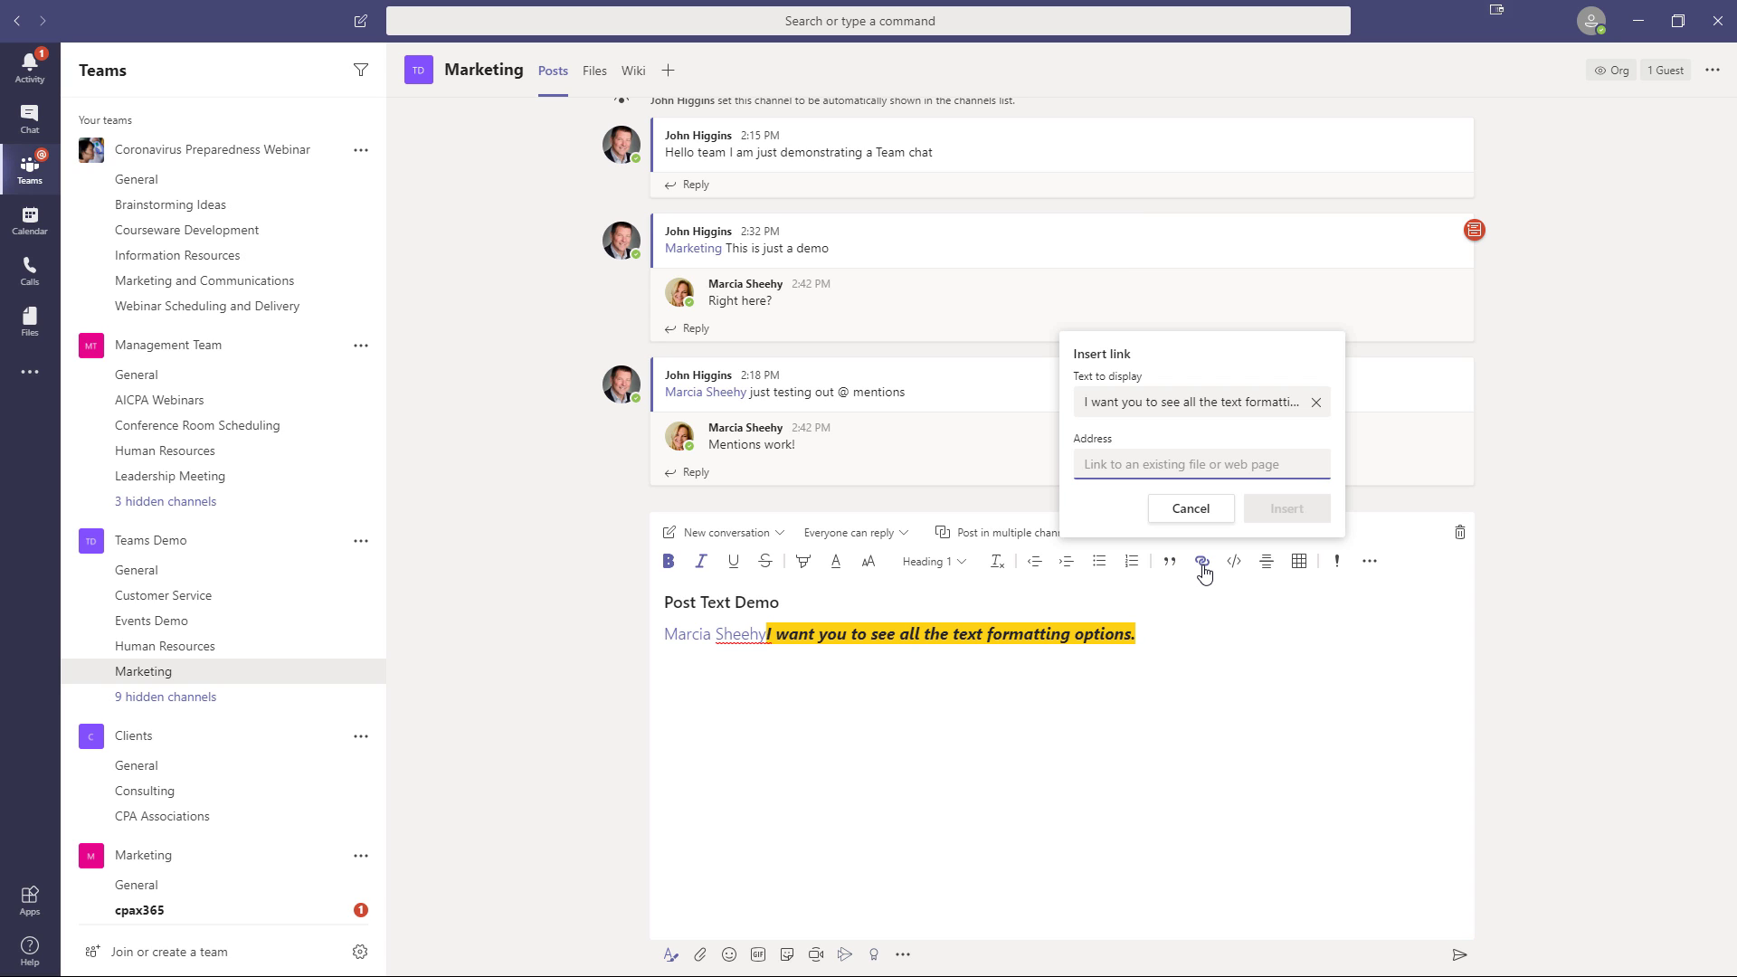
pyautogui.click(1316, 402)
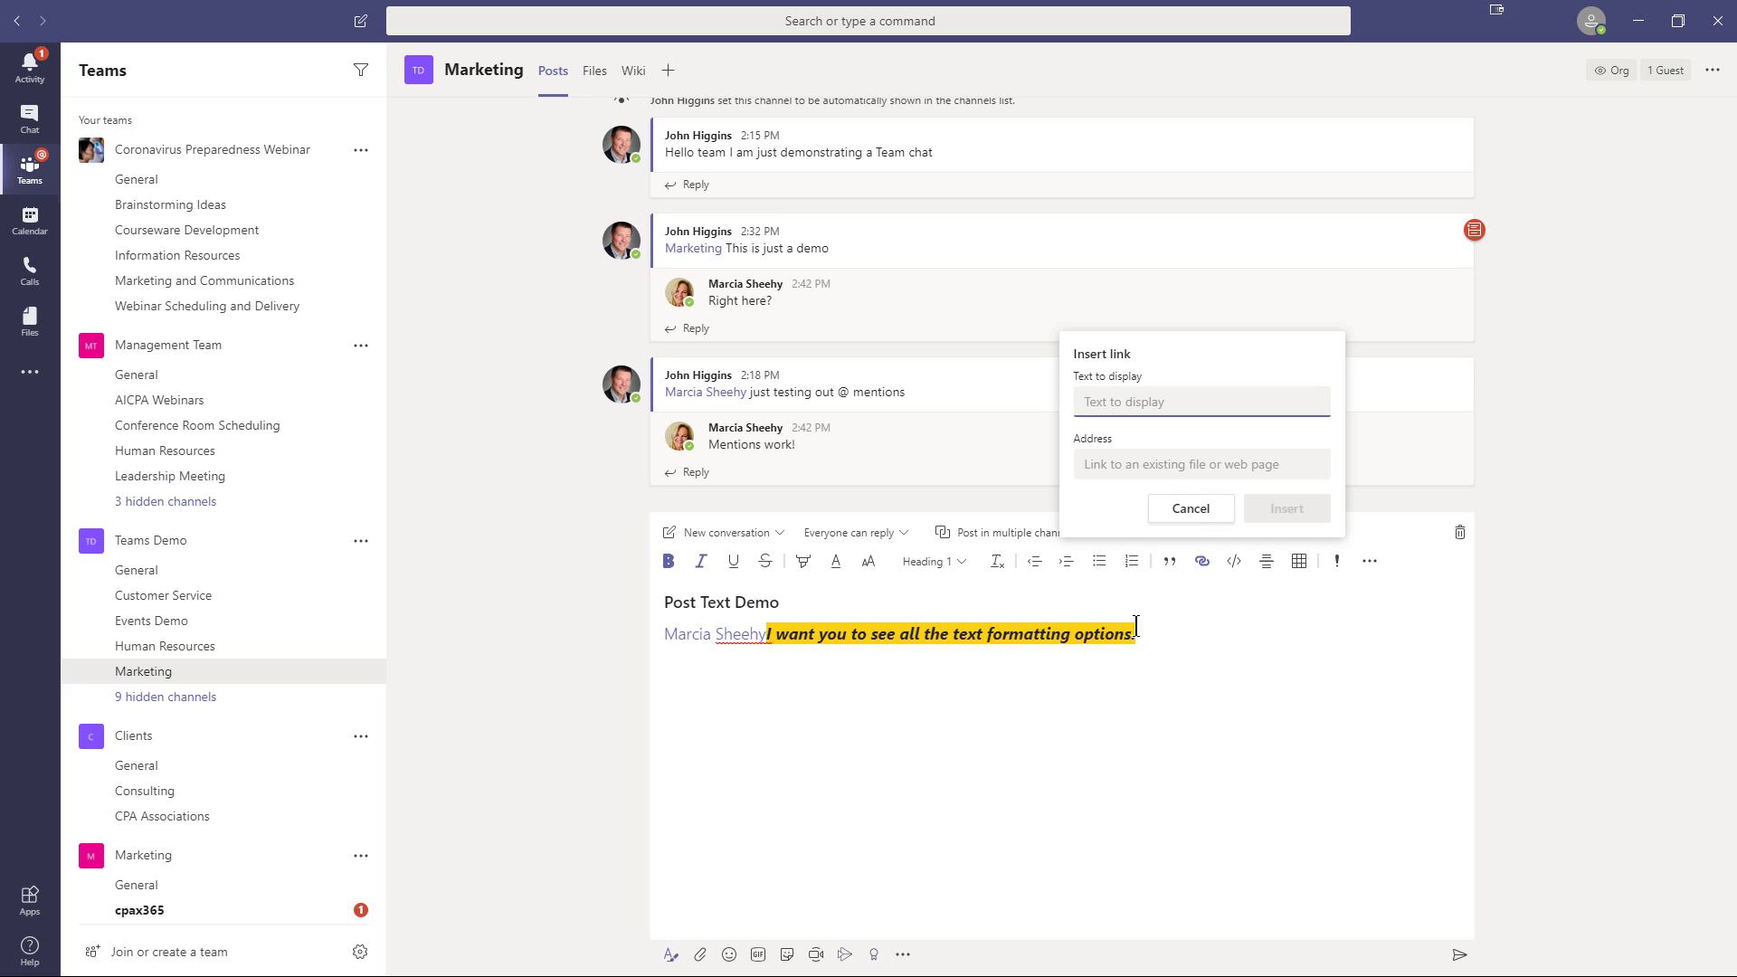
pyautogui.click(1218, 515)
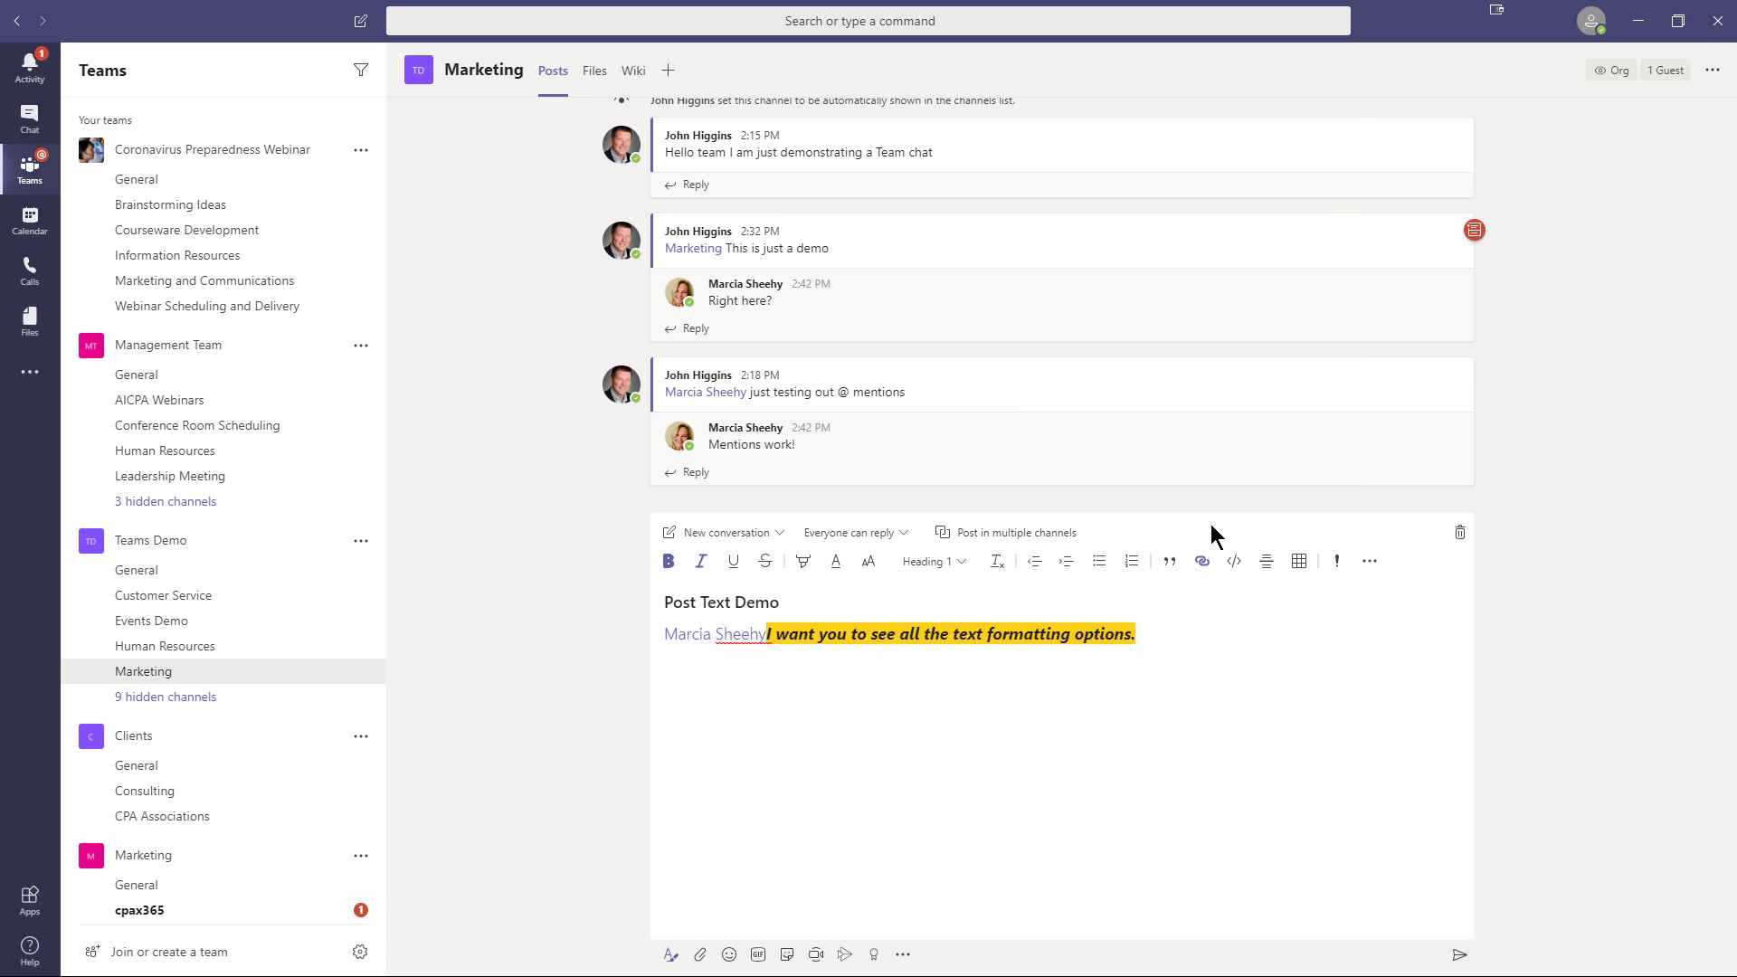
pyautogui.click(1173, 631)
pyautogui.press('Return')
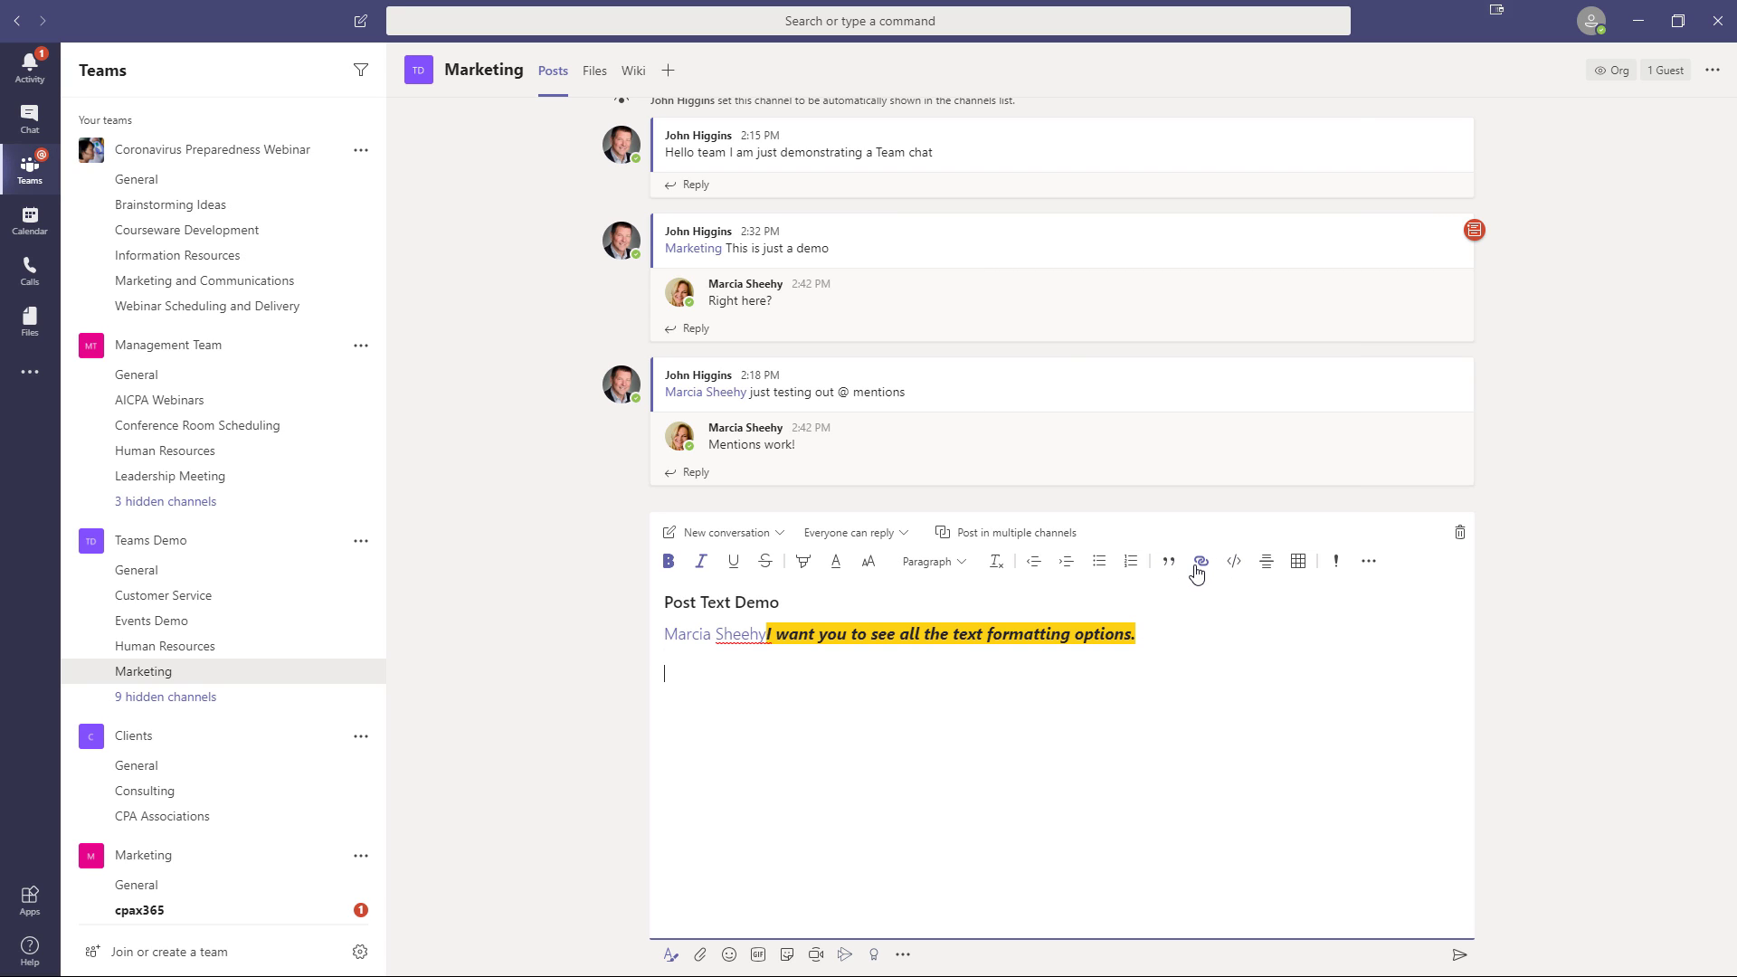
pyautogui.click(1199, 565)
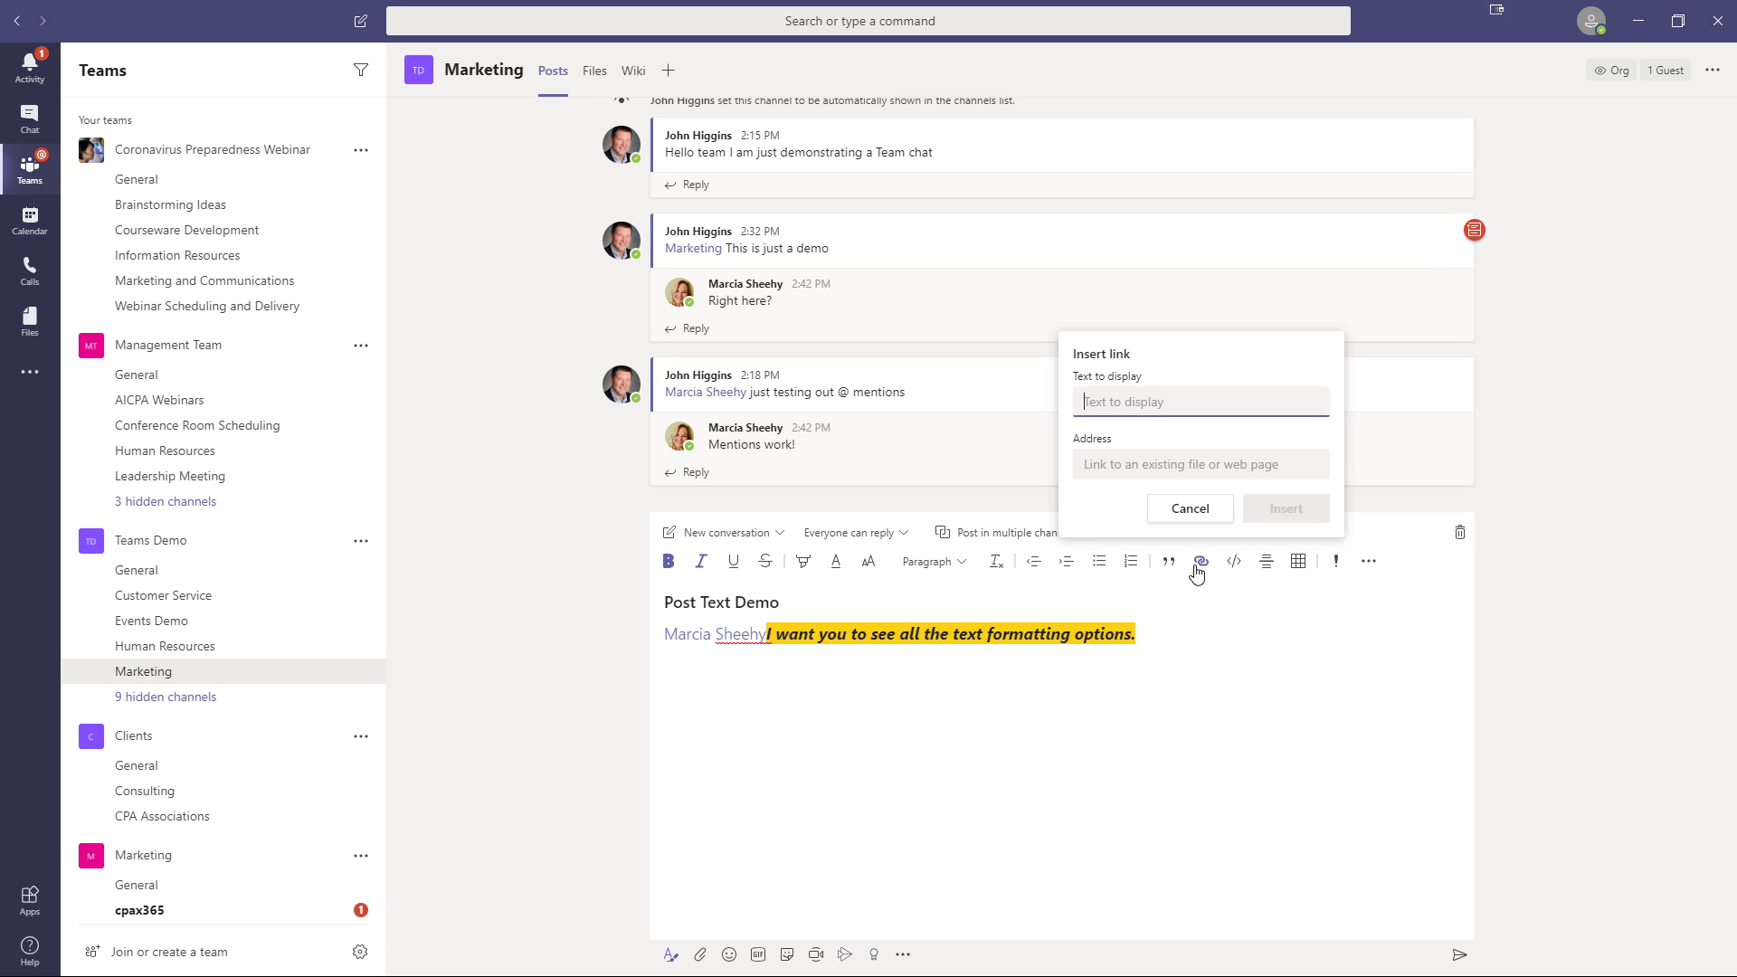
pyautogui.write('cpa')
pyautogui.write('x265')
pyautogui.press('BackSpace')
pyautogui.press('BackSpace')
pyautogui.press('BackSpace')
pyautogui.write('365 website')
pyautogui.click(1105, 466)
pyautogui.write('ww')
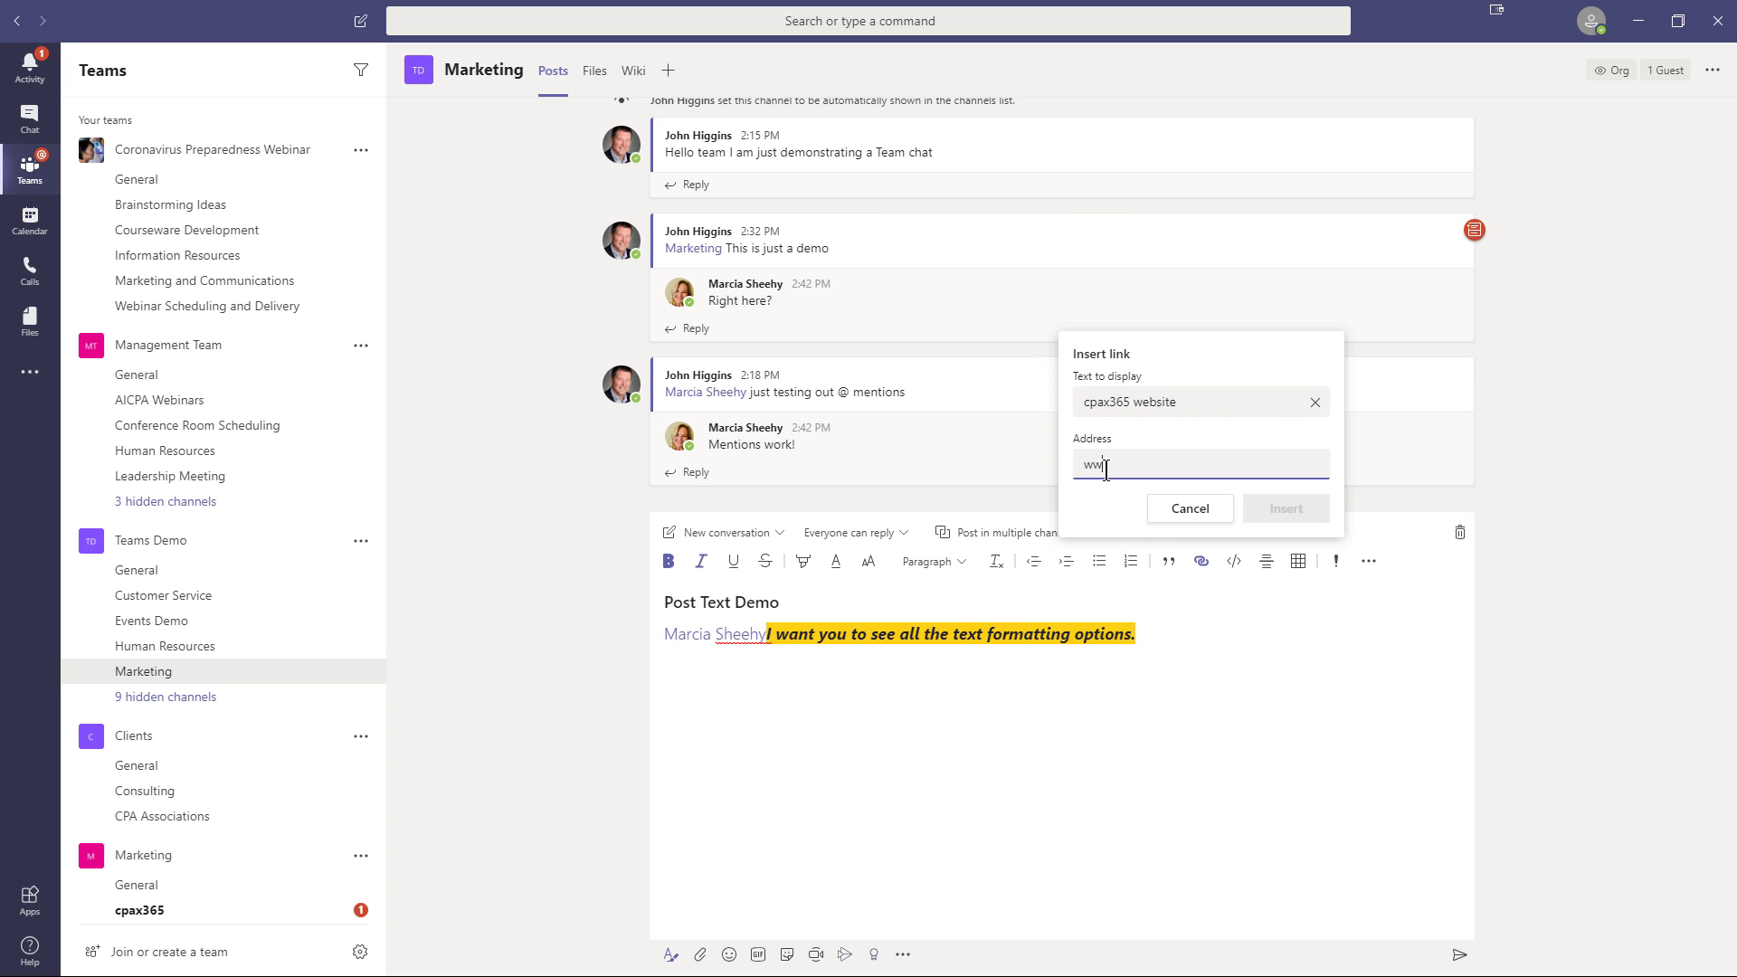
pyautogui.write('w.cpax365.com')
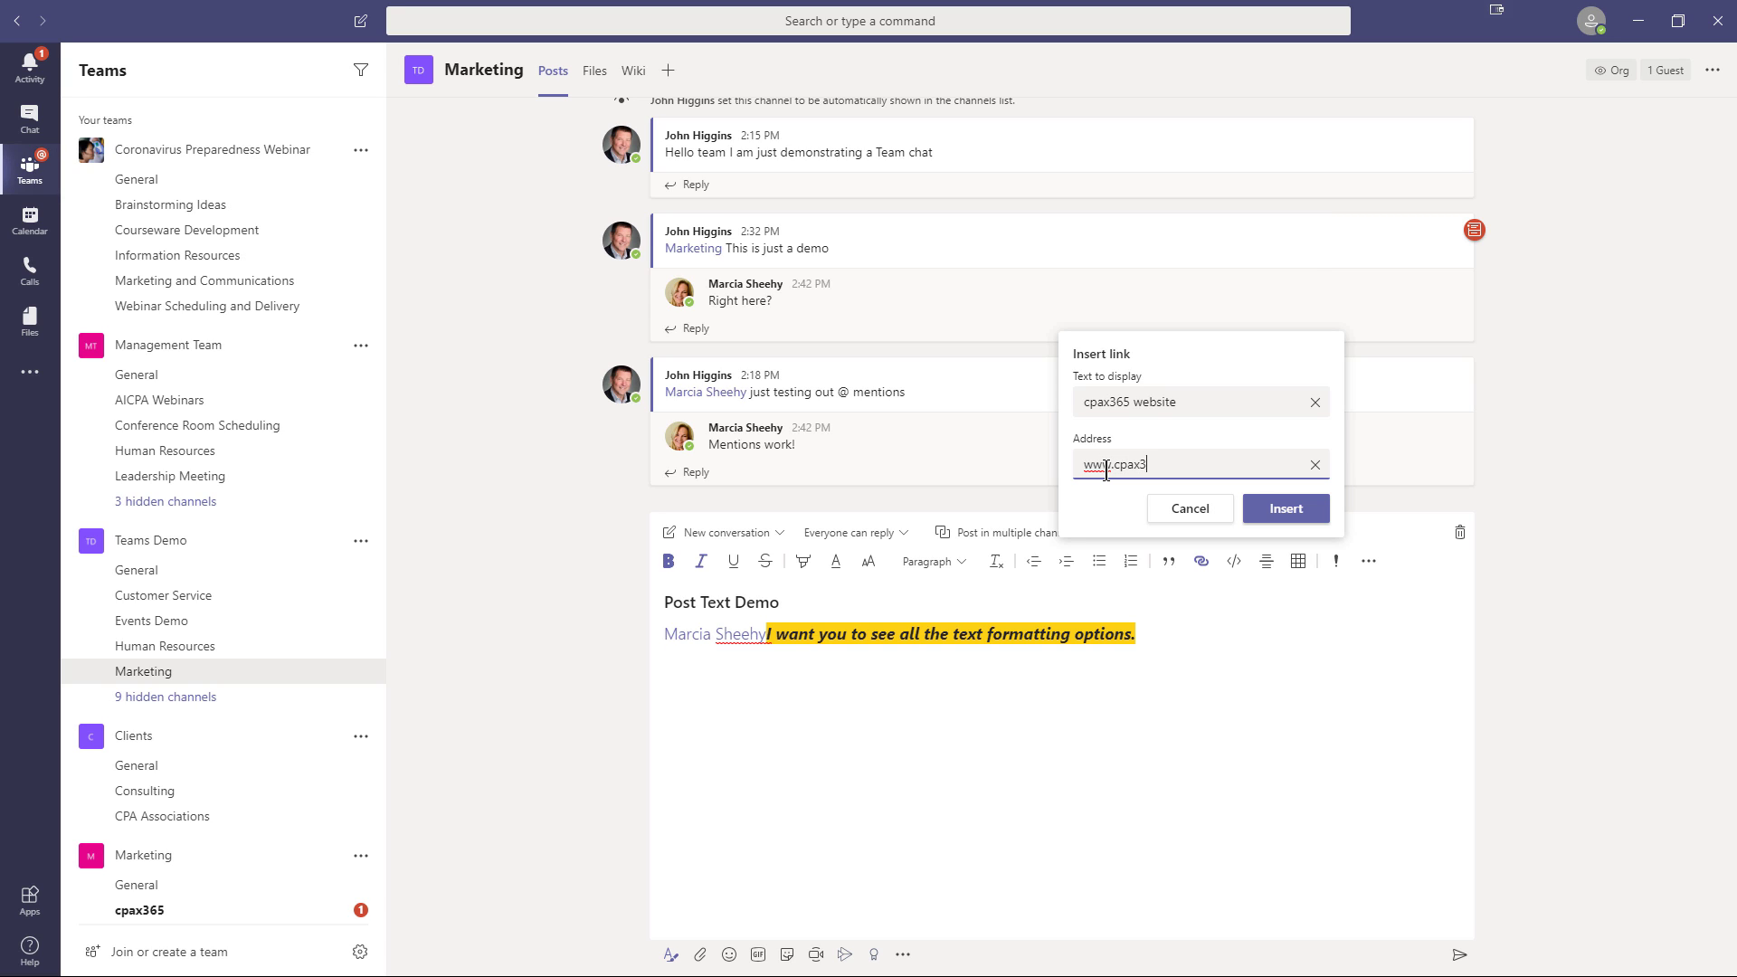
pyautogui.click(1288, 510)
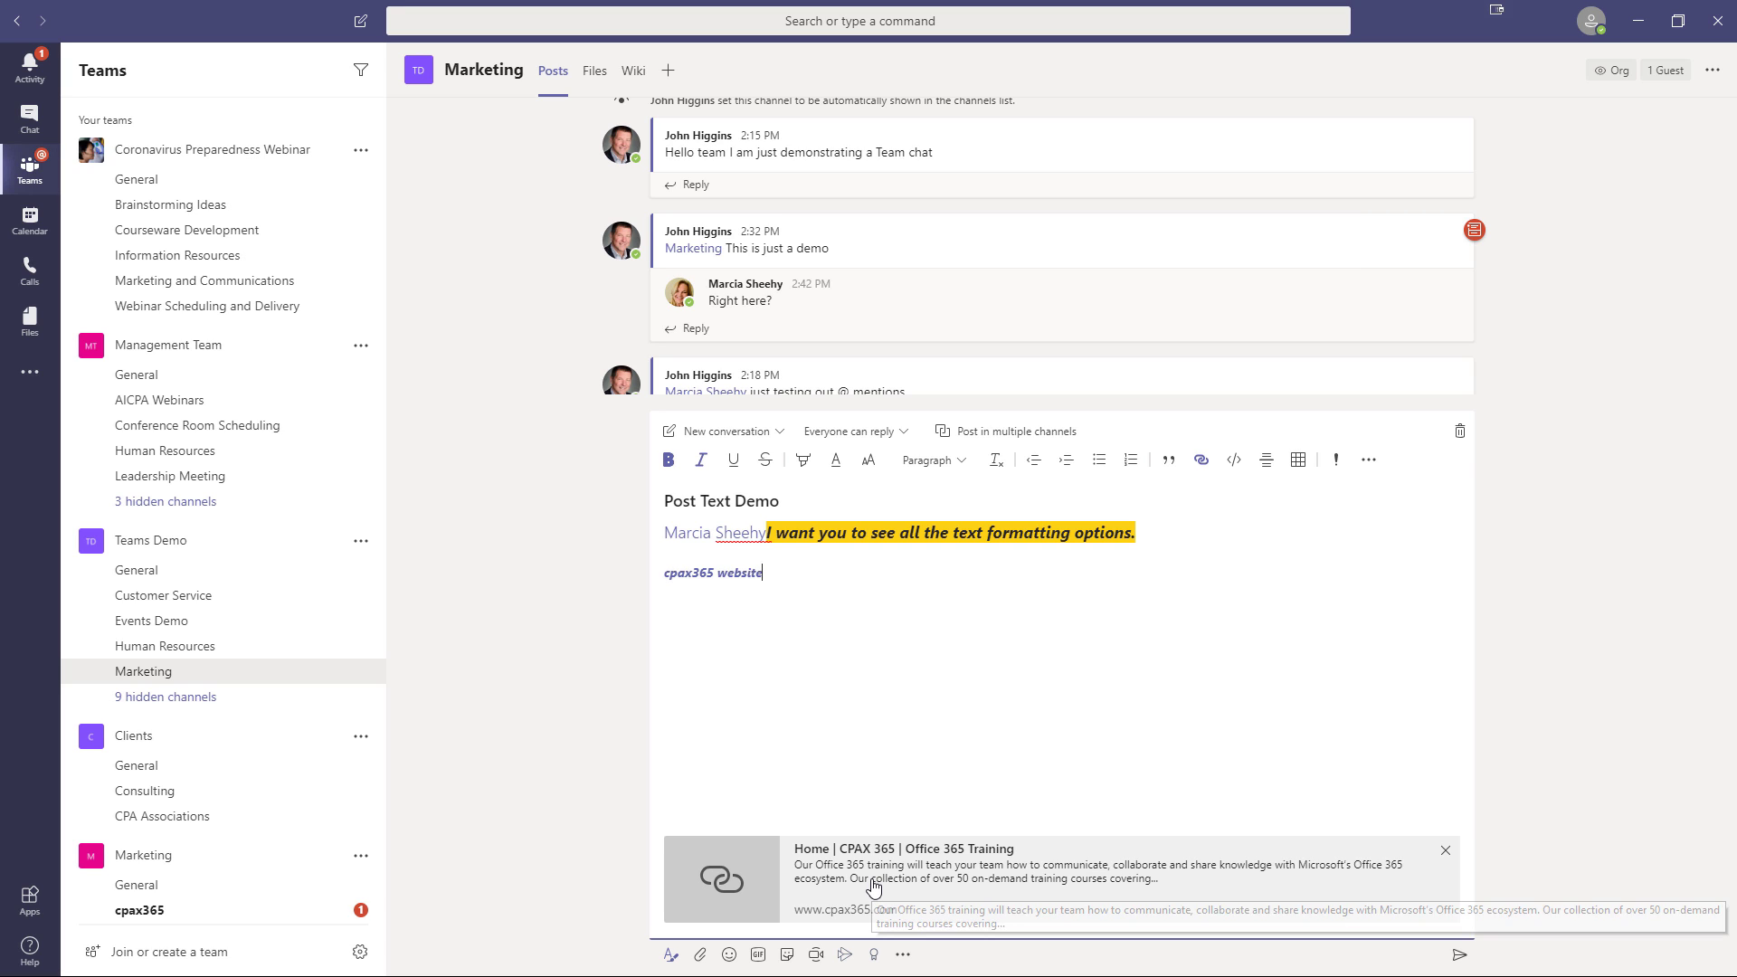
pyautogui.click(1446, 855)
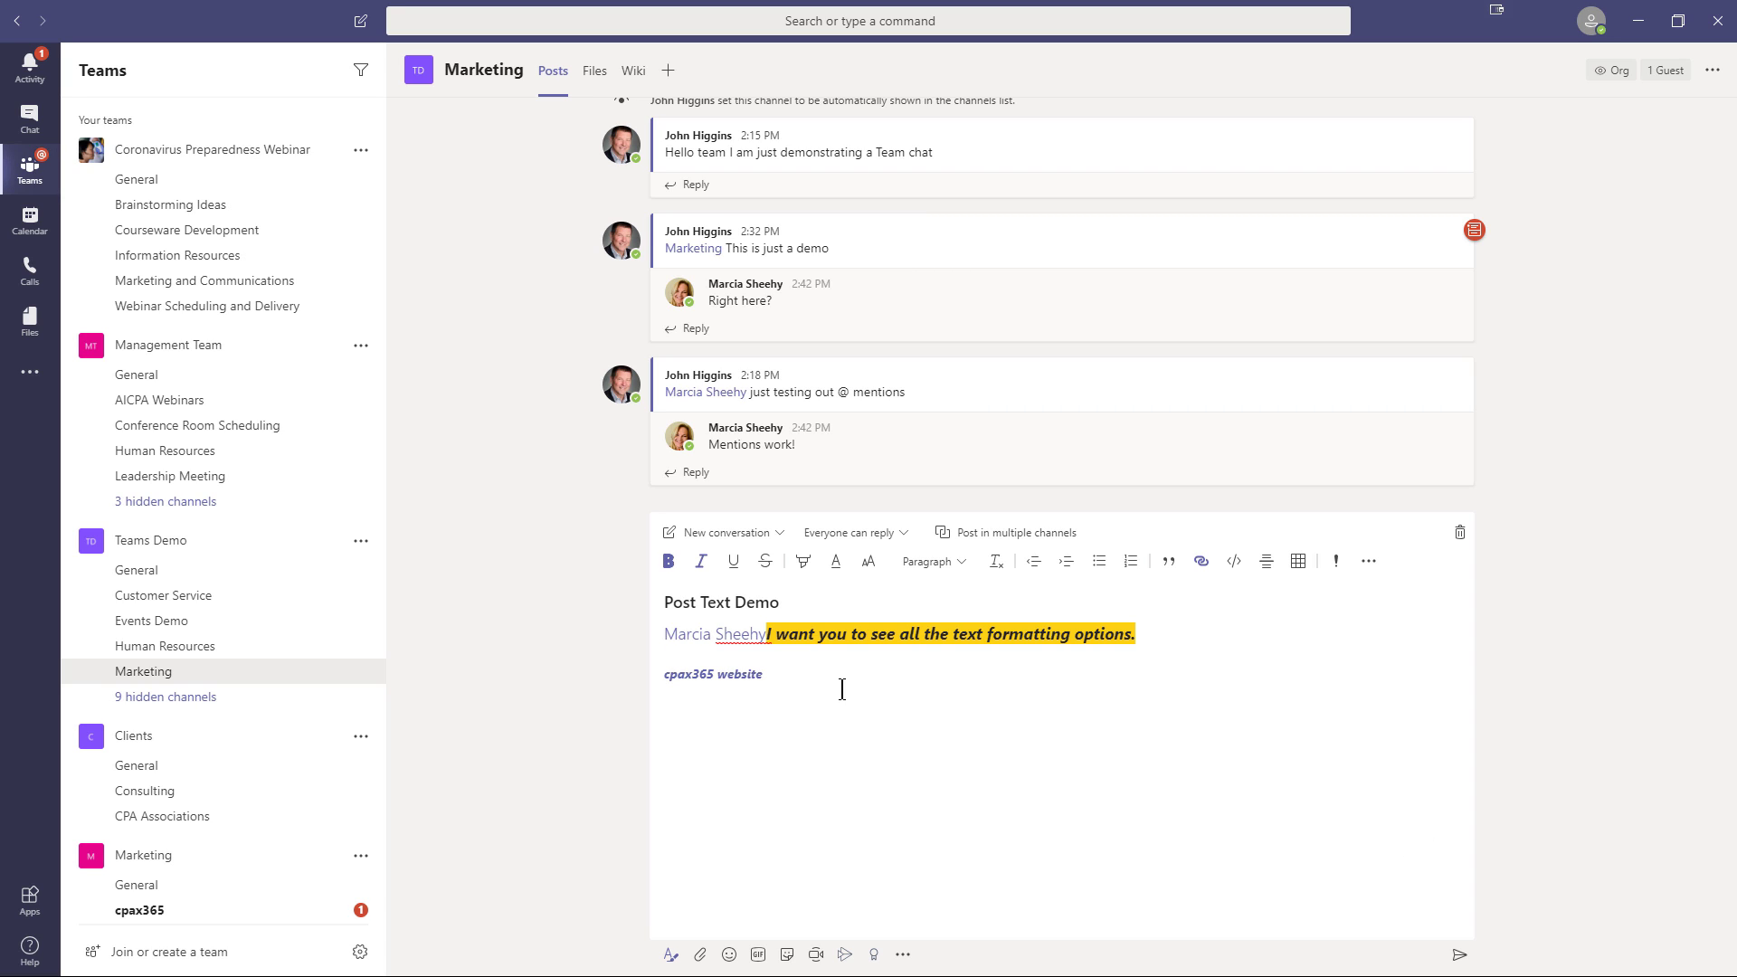
# Insert a horizontal rule on a new line below the website link
pyautogui.click(847, 685)
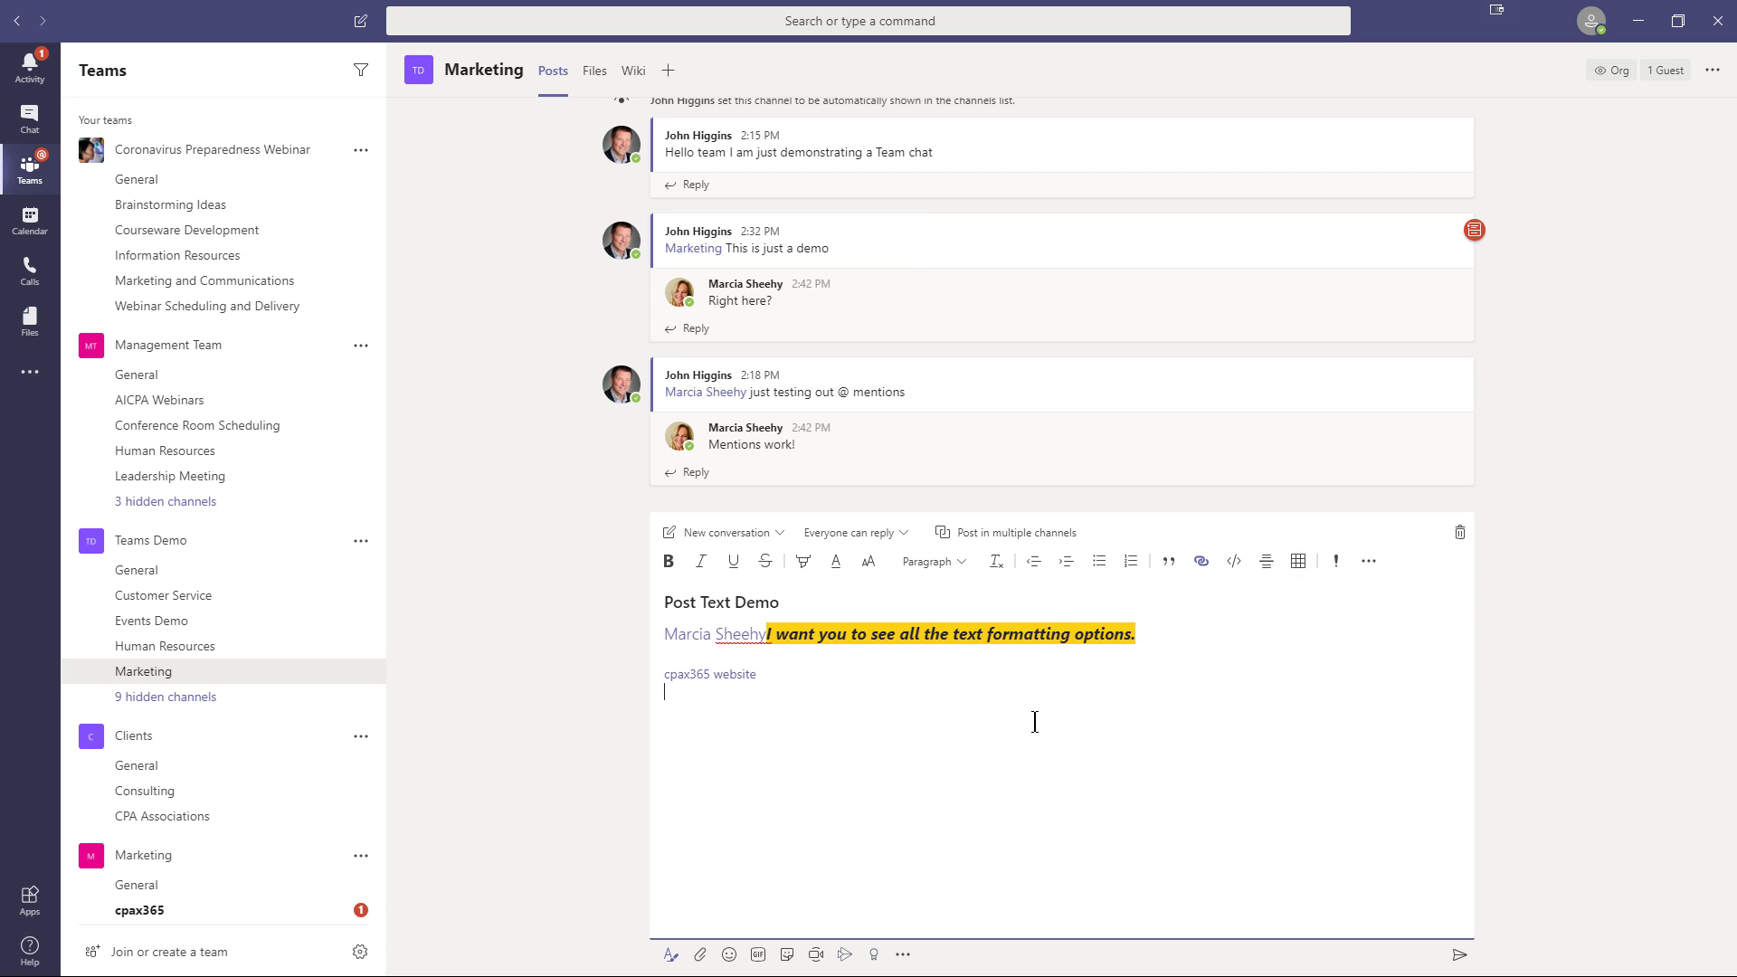
pyautogui.click(1267, 564)
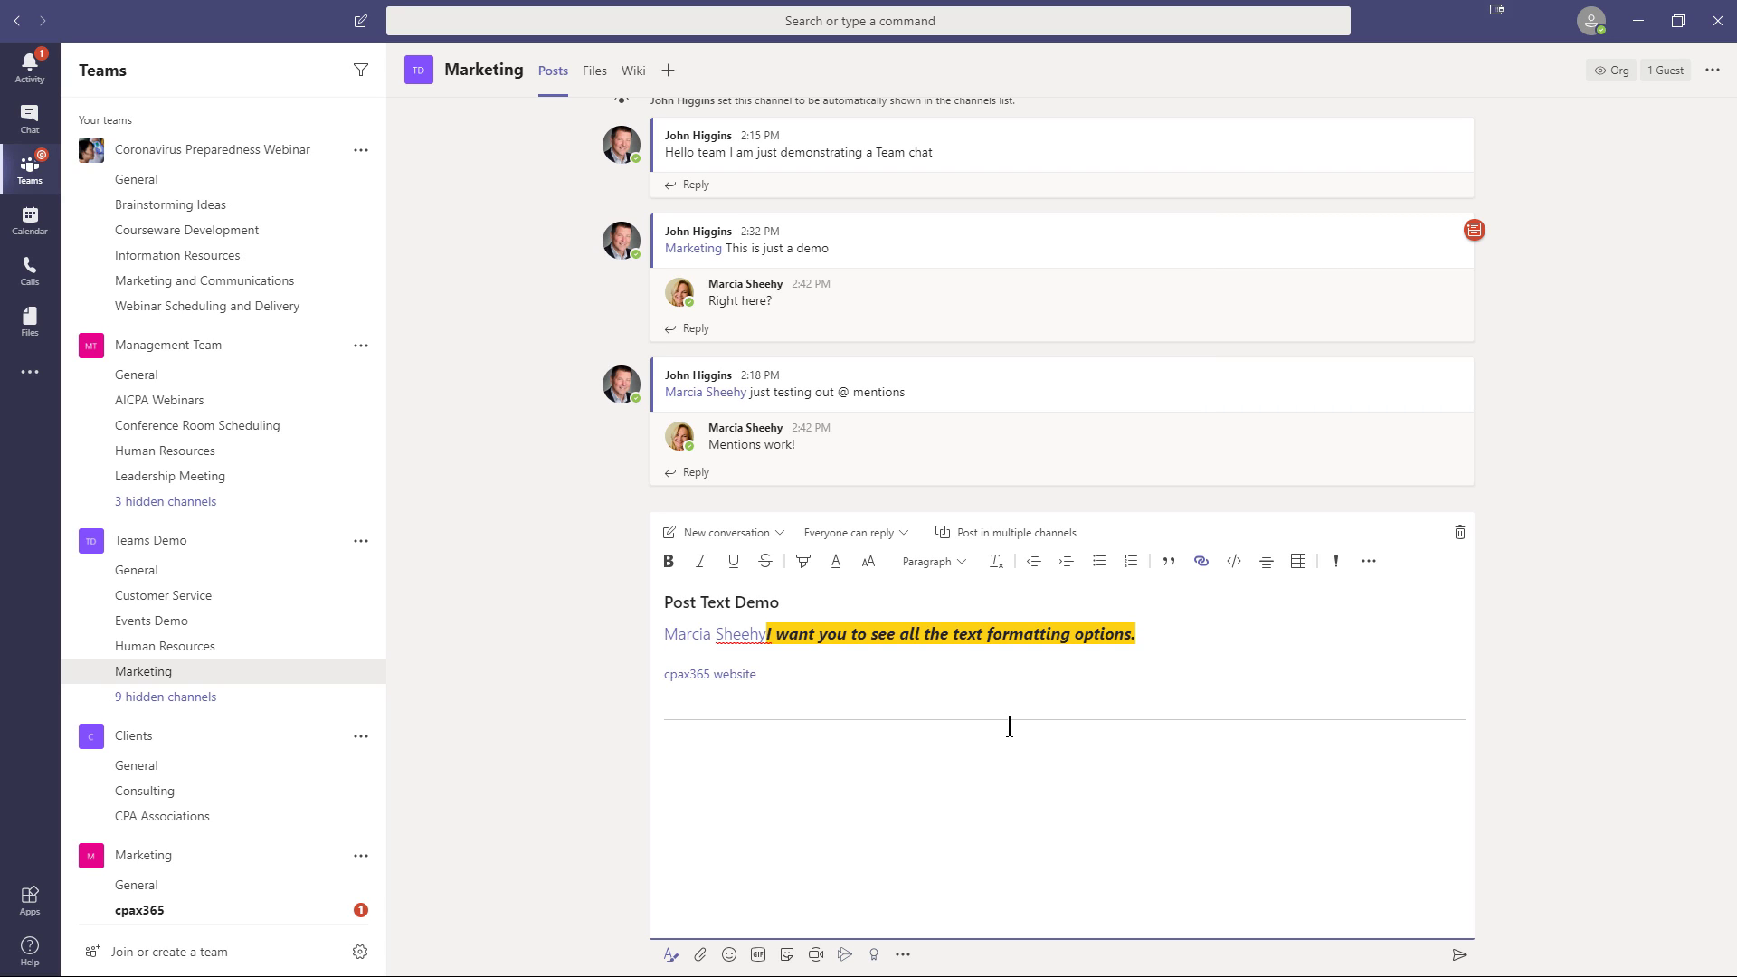
# Insert a 1x1 table below the horizontal rule and add two columns to its right
pyautogui.click(1299, 563)
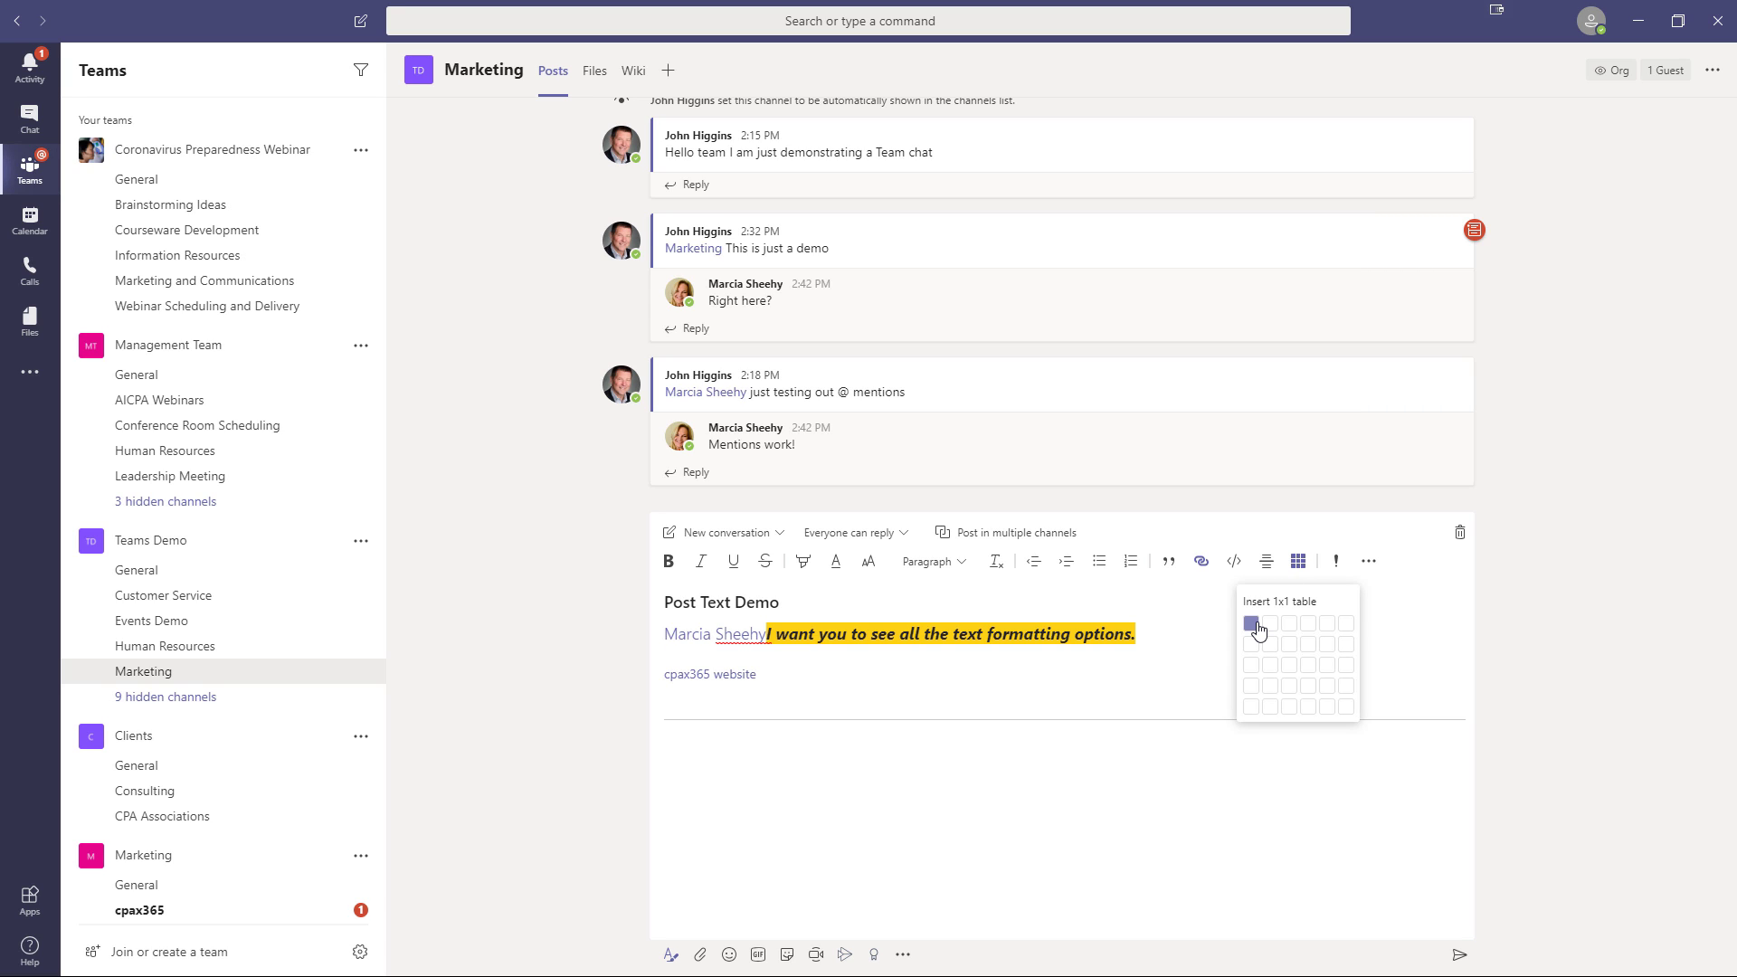
pyautogui.click(1290, 695)
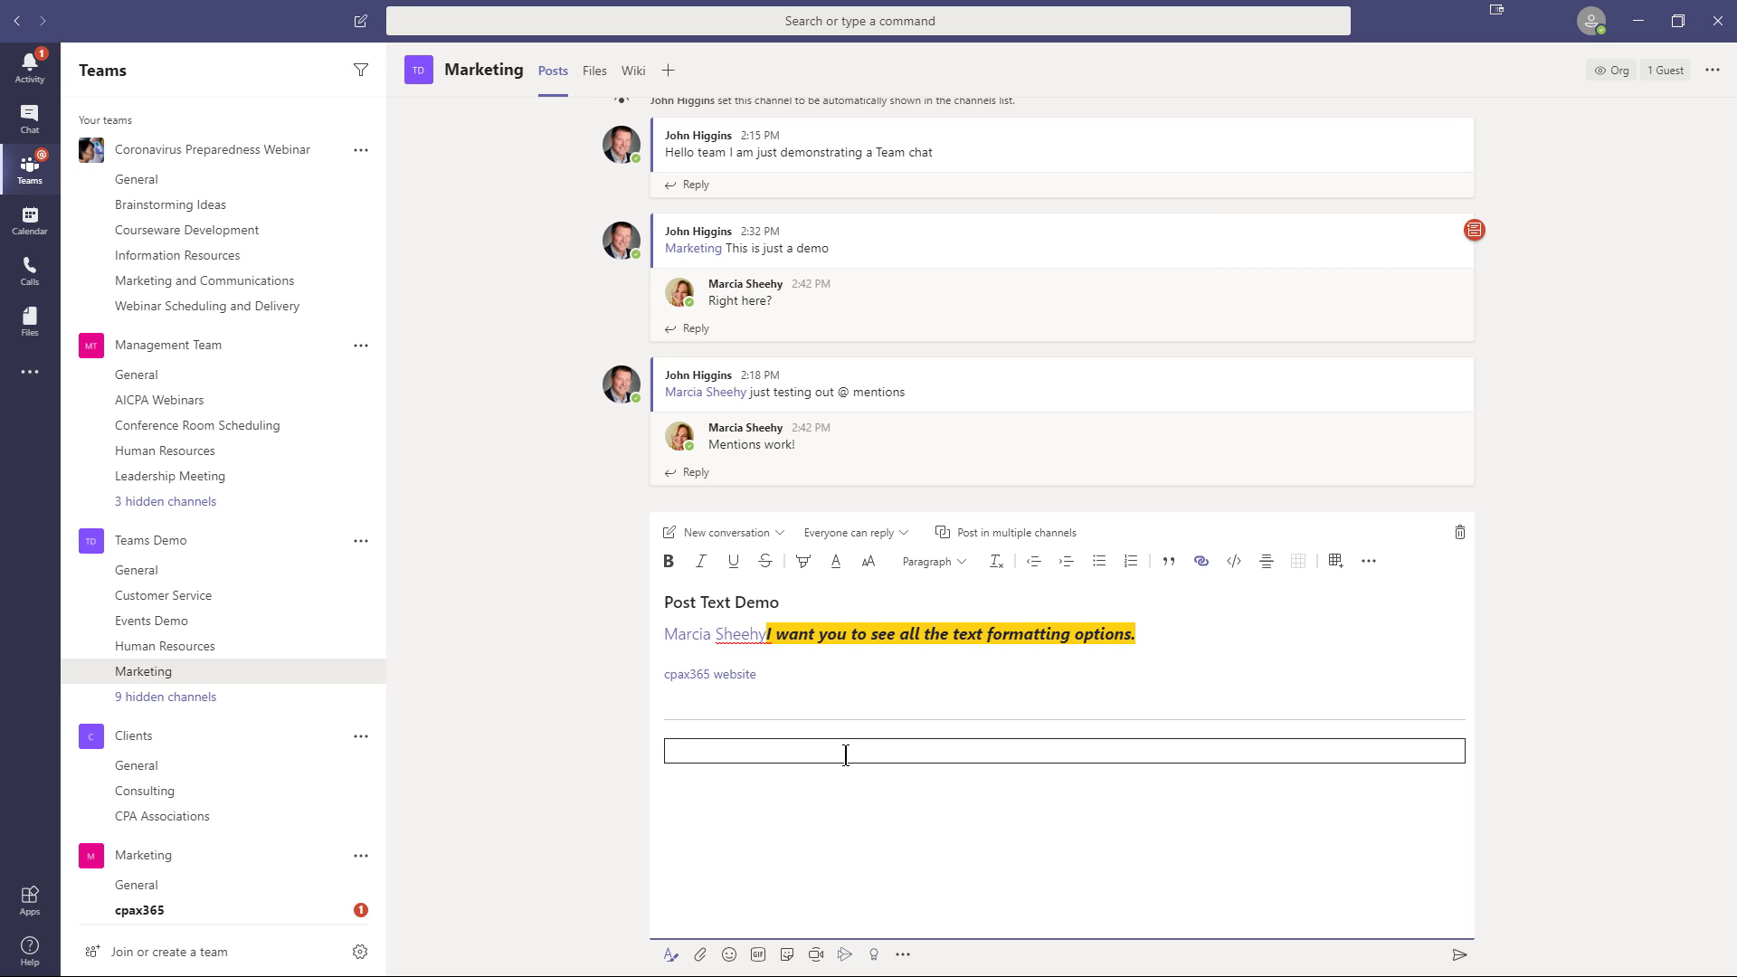
pyautogui.click(1335, 563)
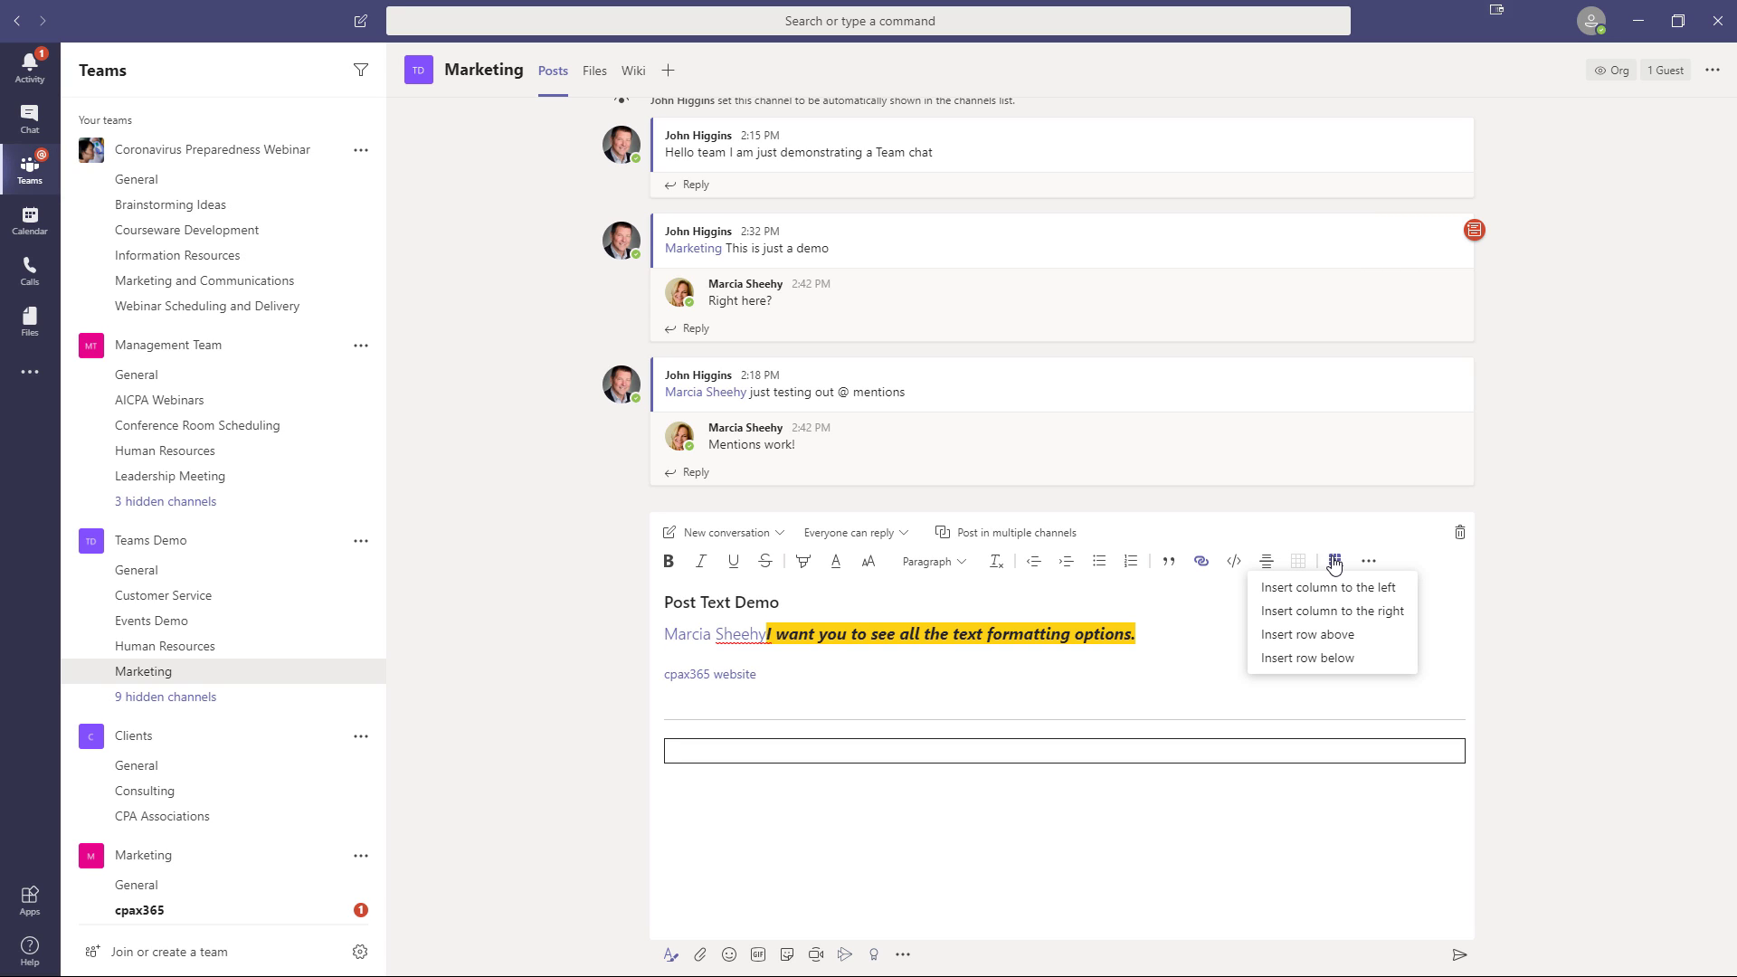
pyautogui.click(1317, 612)
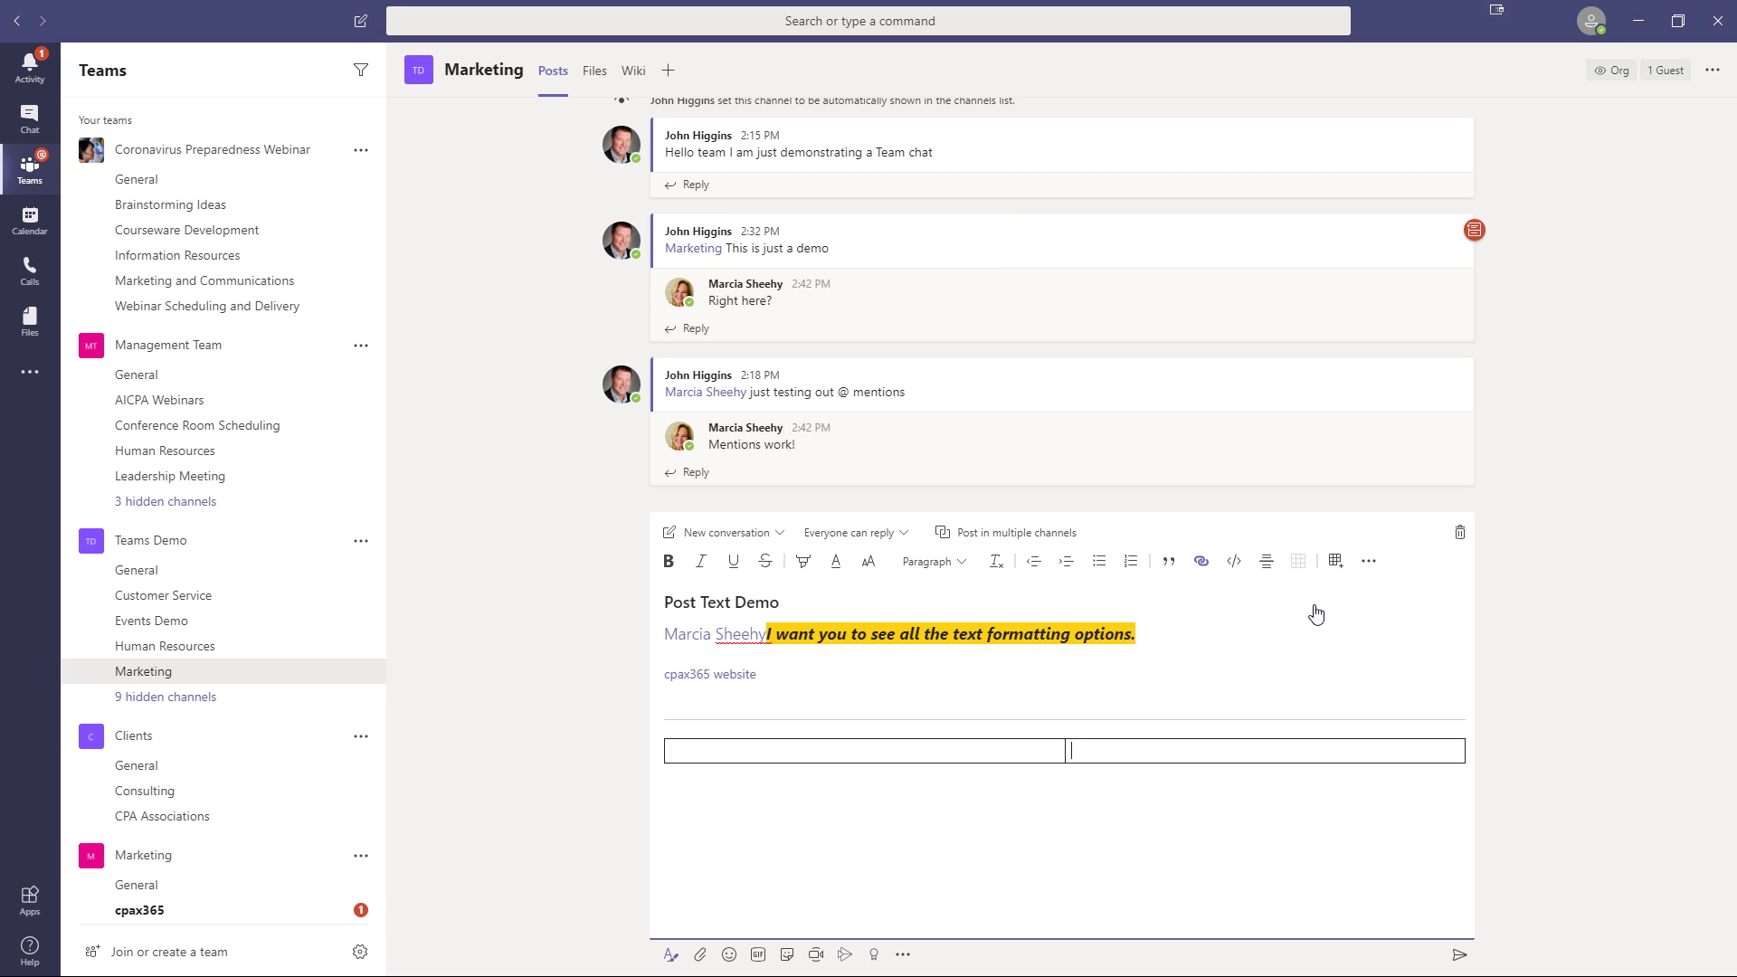
pyautogui.click(1337, 567)
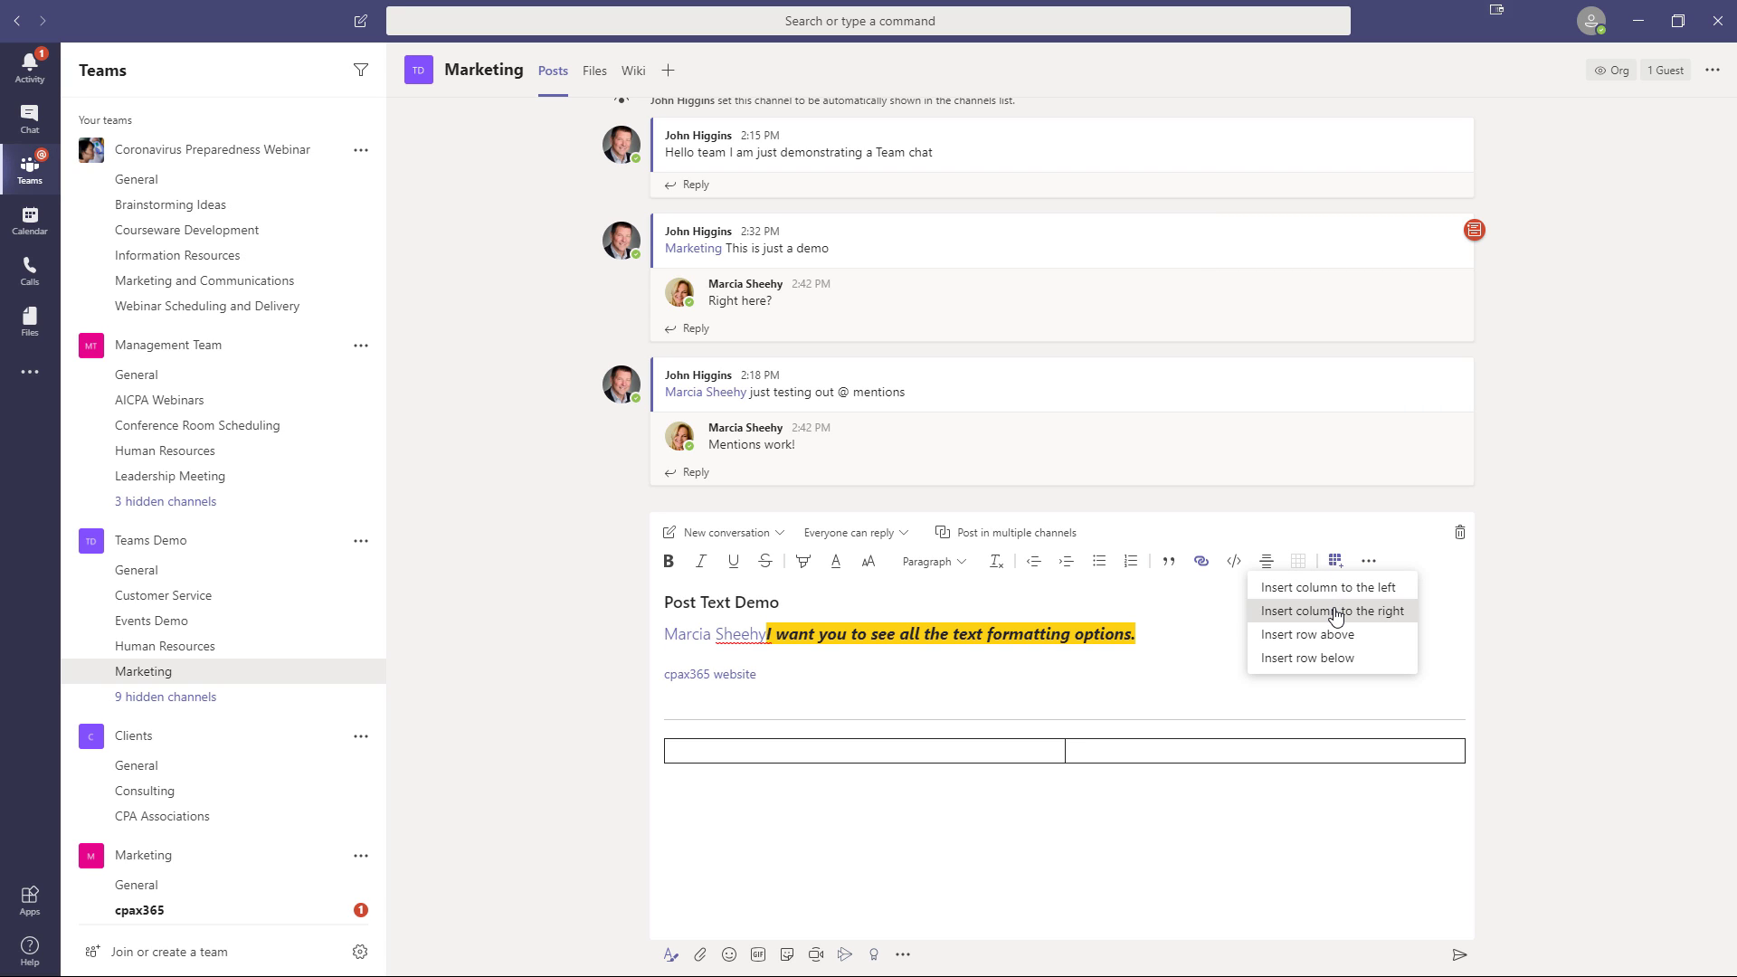
pyautogui.click(1337, 615)
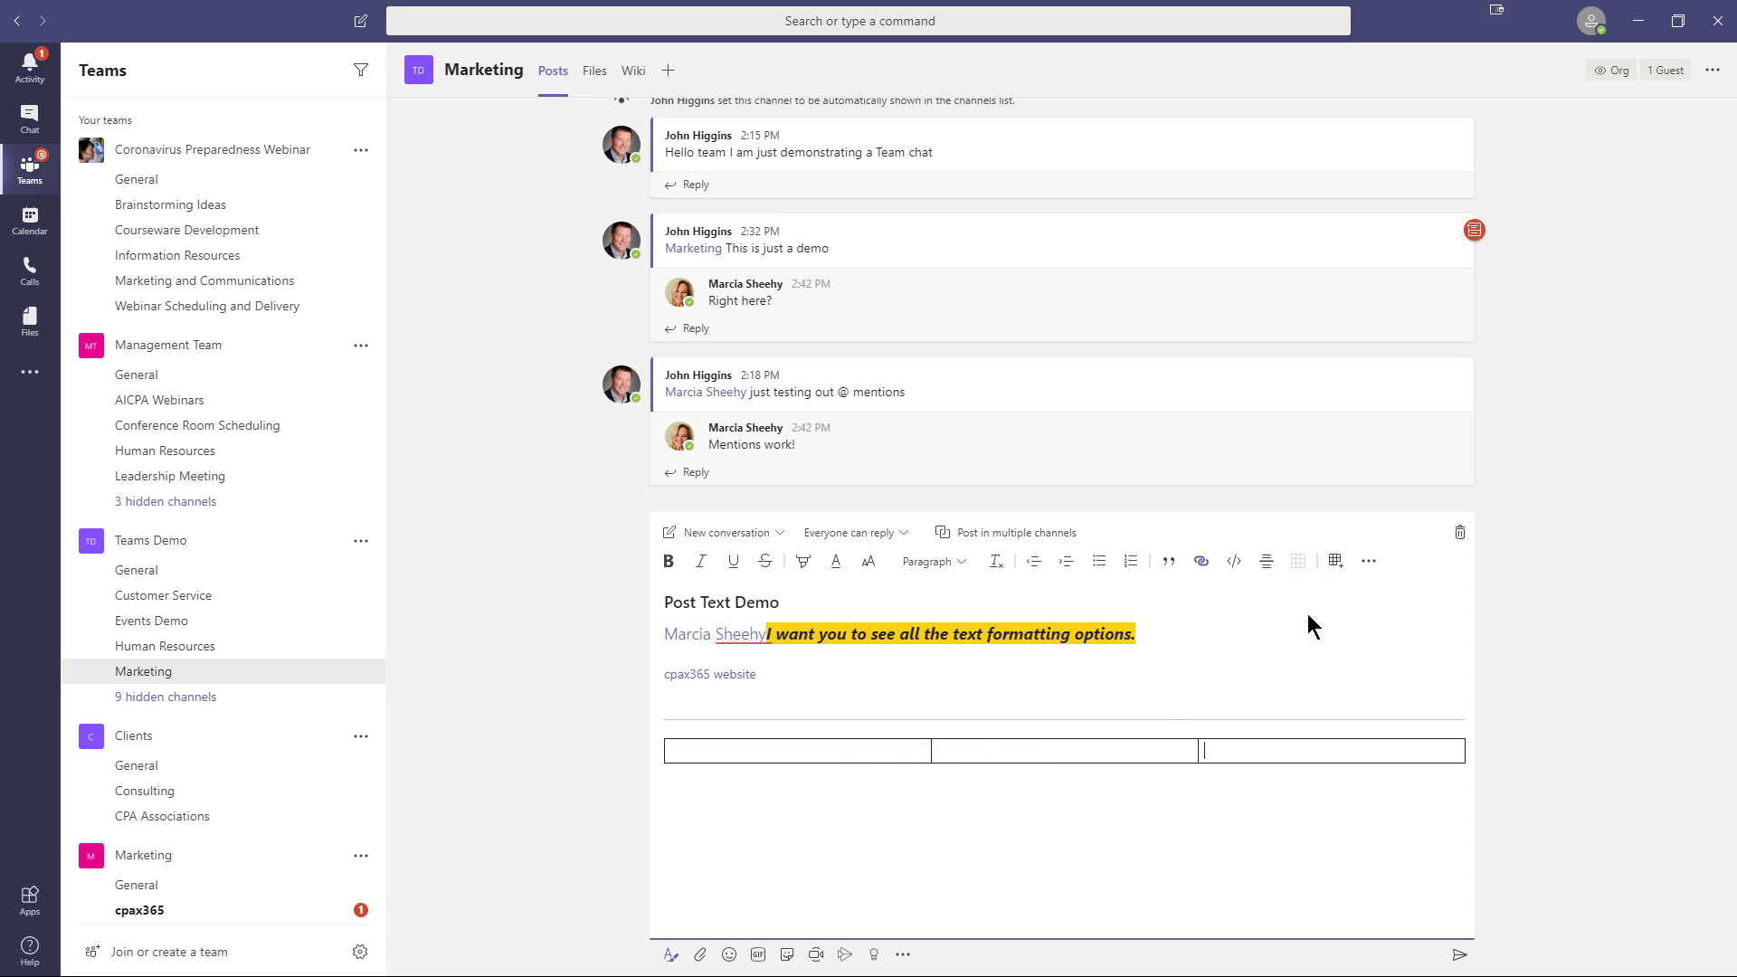
# Add two rows below the table's existing row
pyautogui.click(1337, 563)
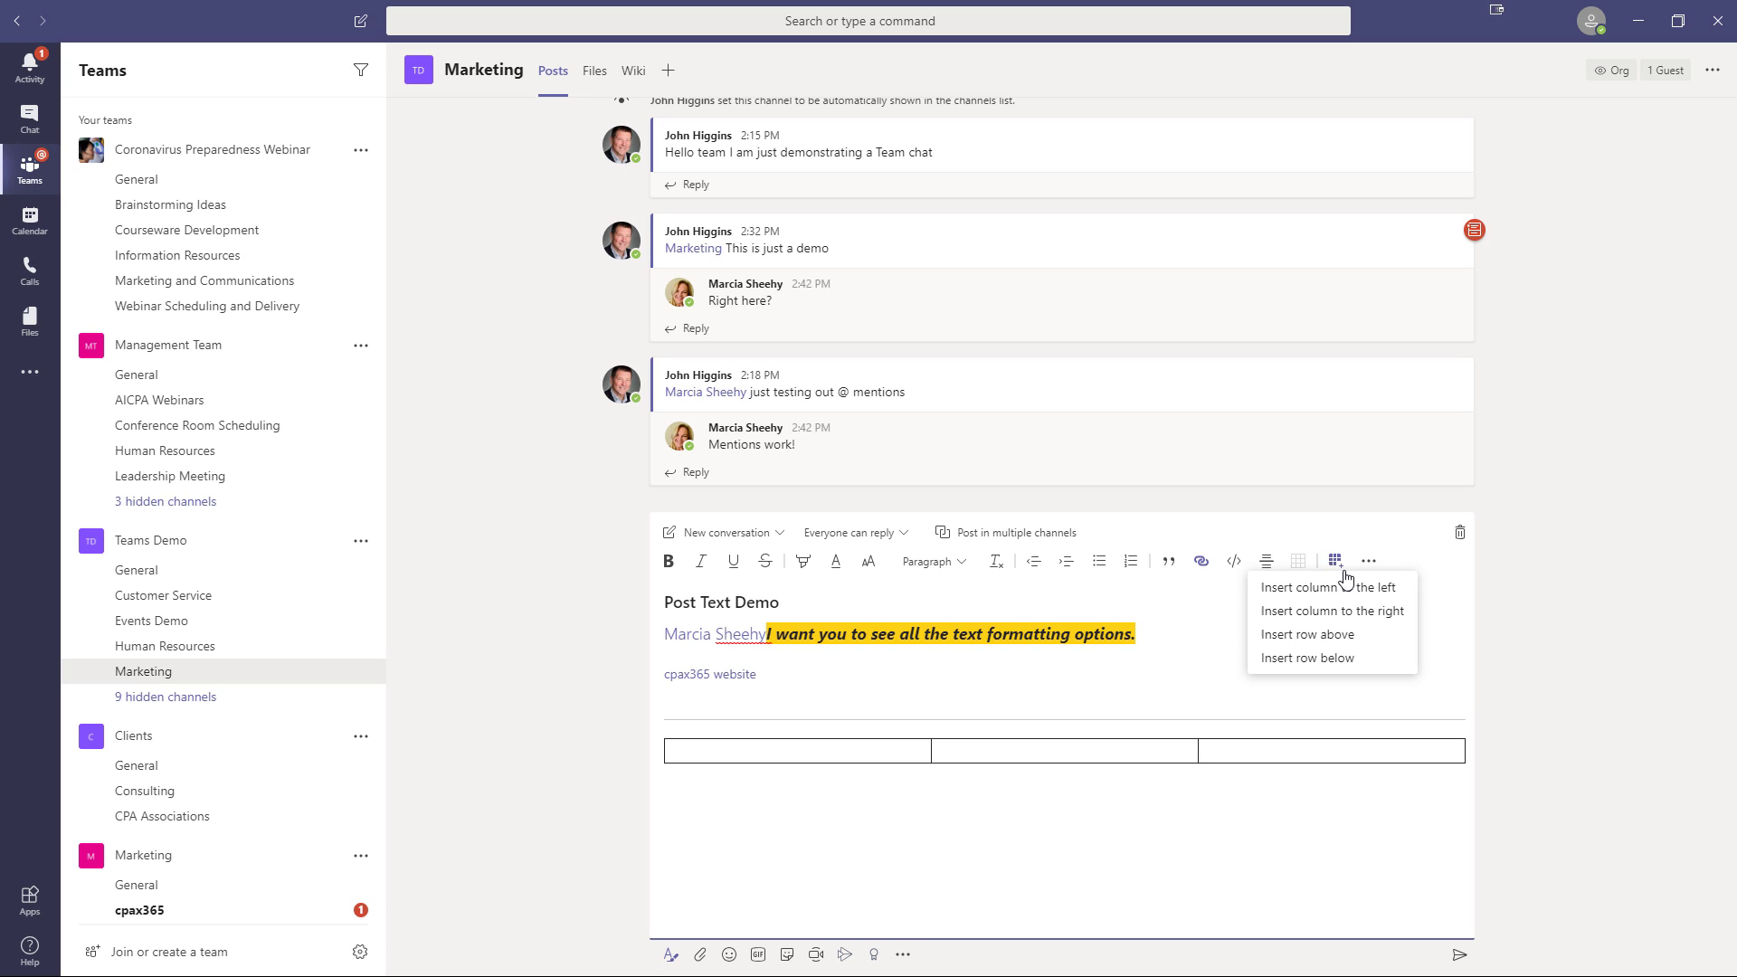
pyautogui.click(1316, 660)
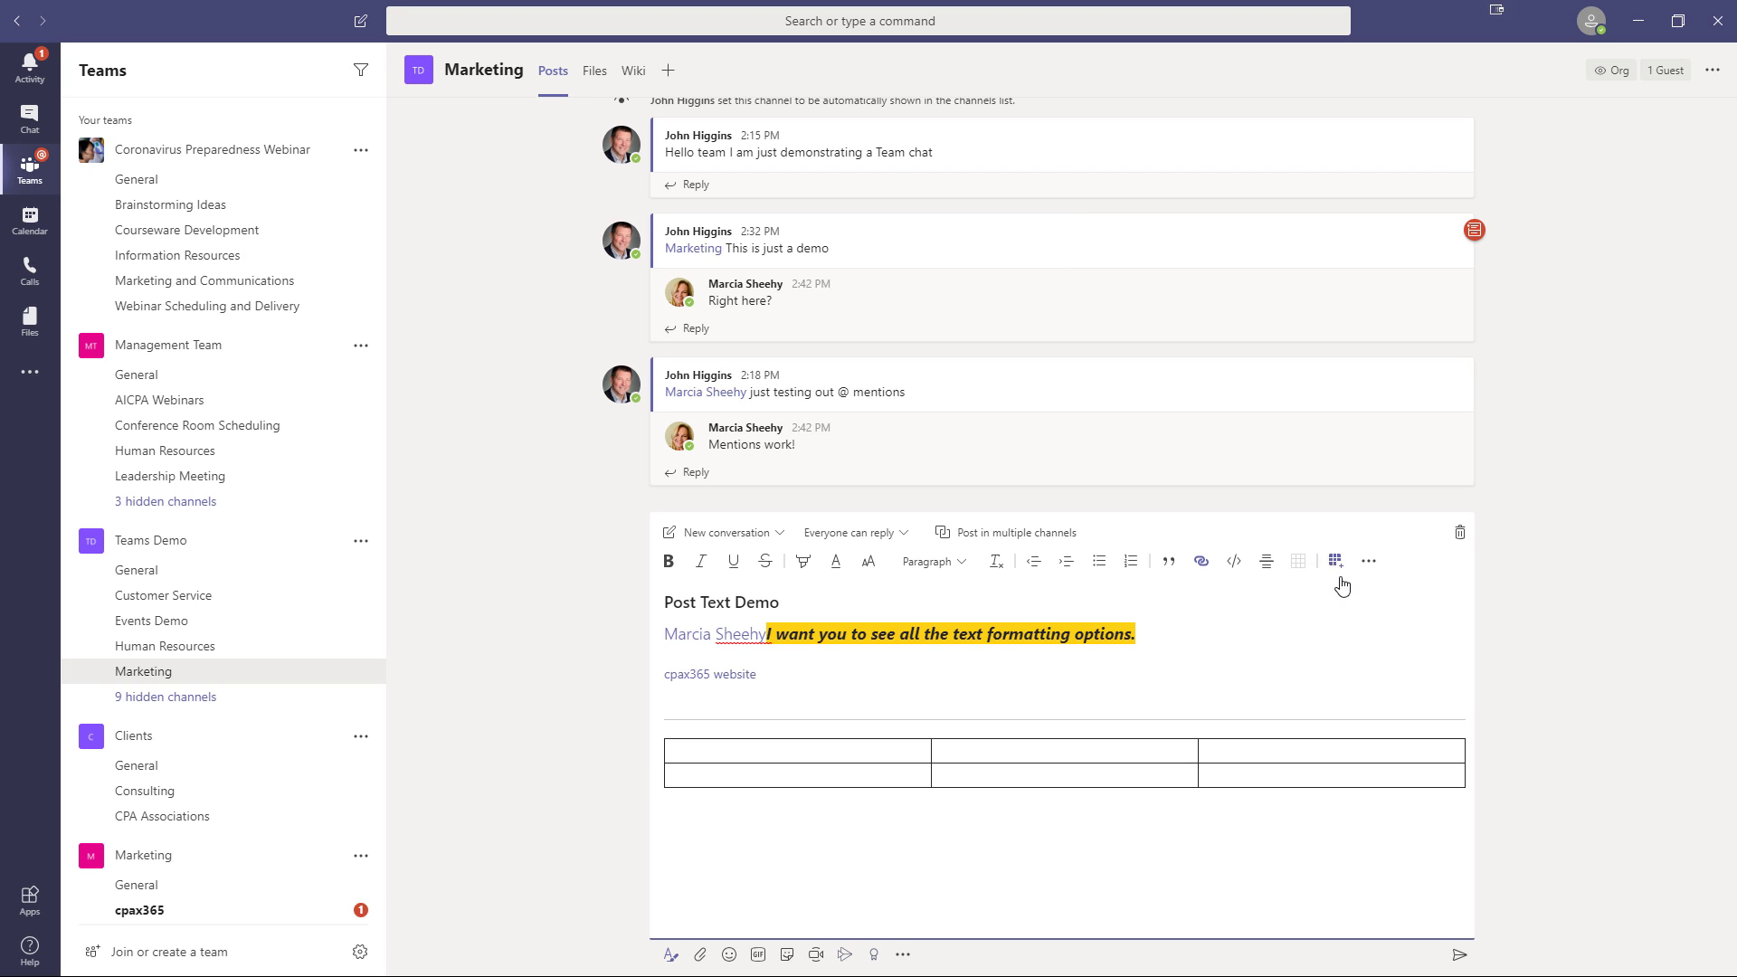
pyautogui.click(1336, 562)
pyautogui.click(1329, 659)
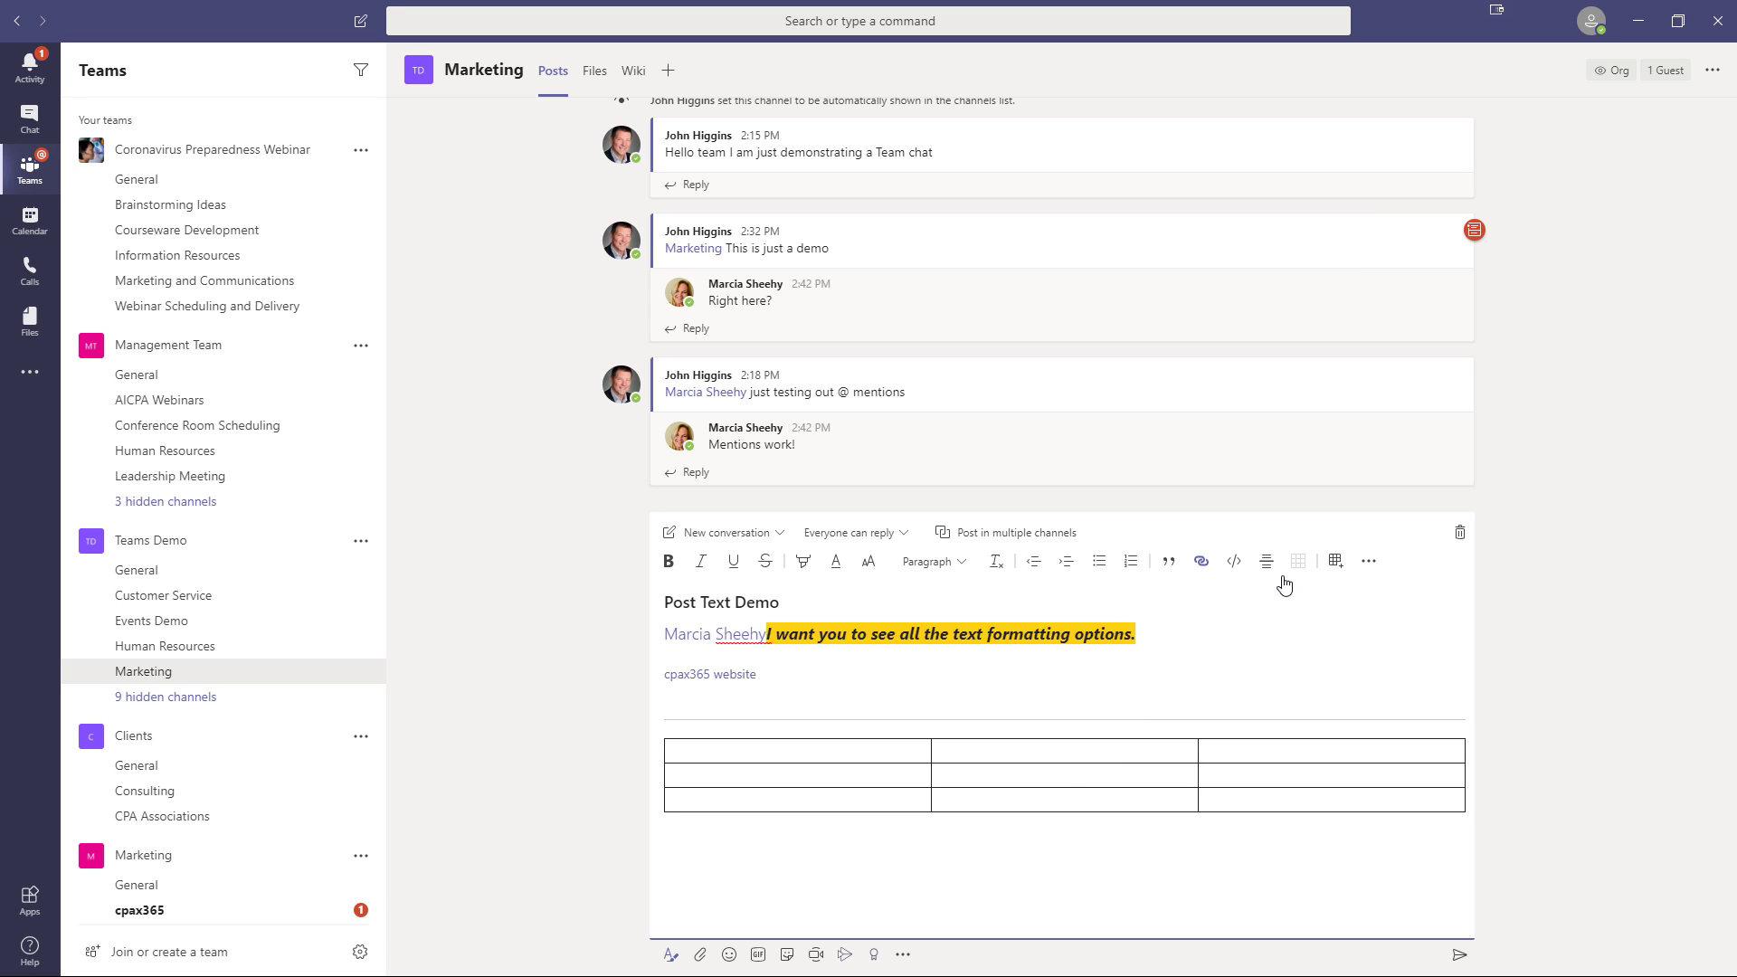
# Mark the draft post as important
pyautogui.click(1369, 563)
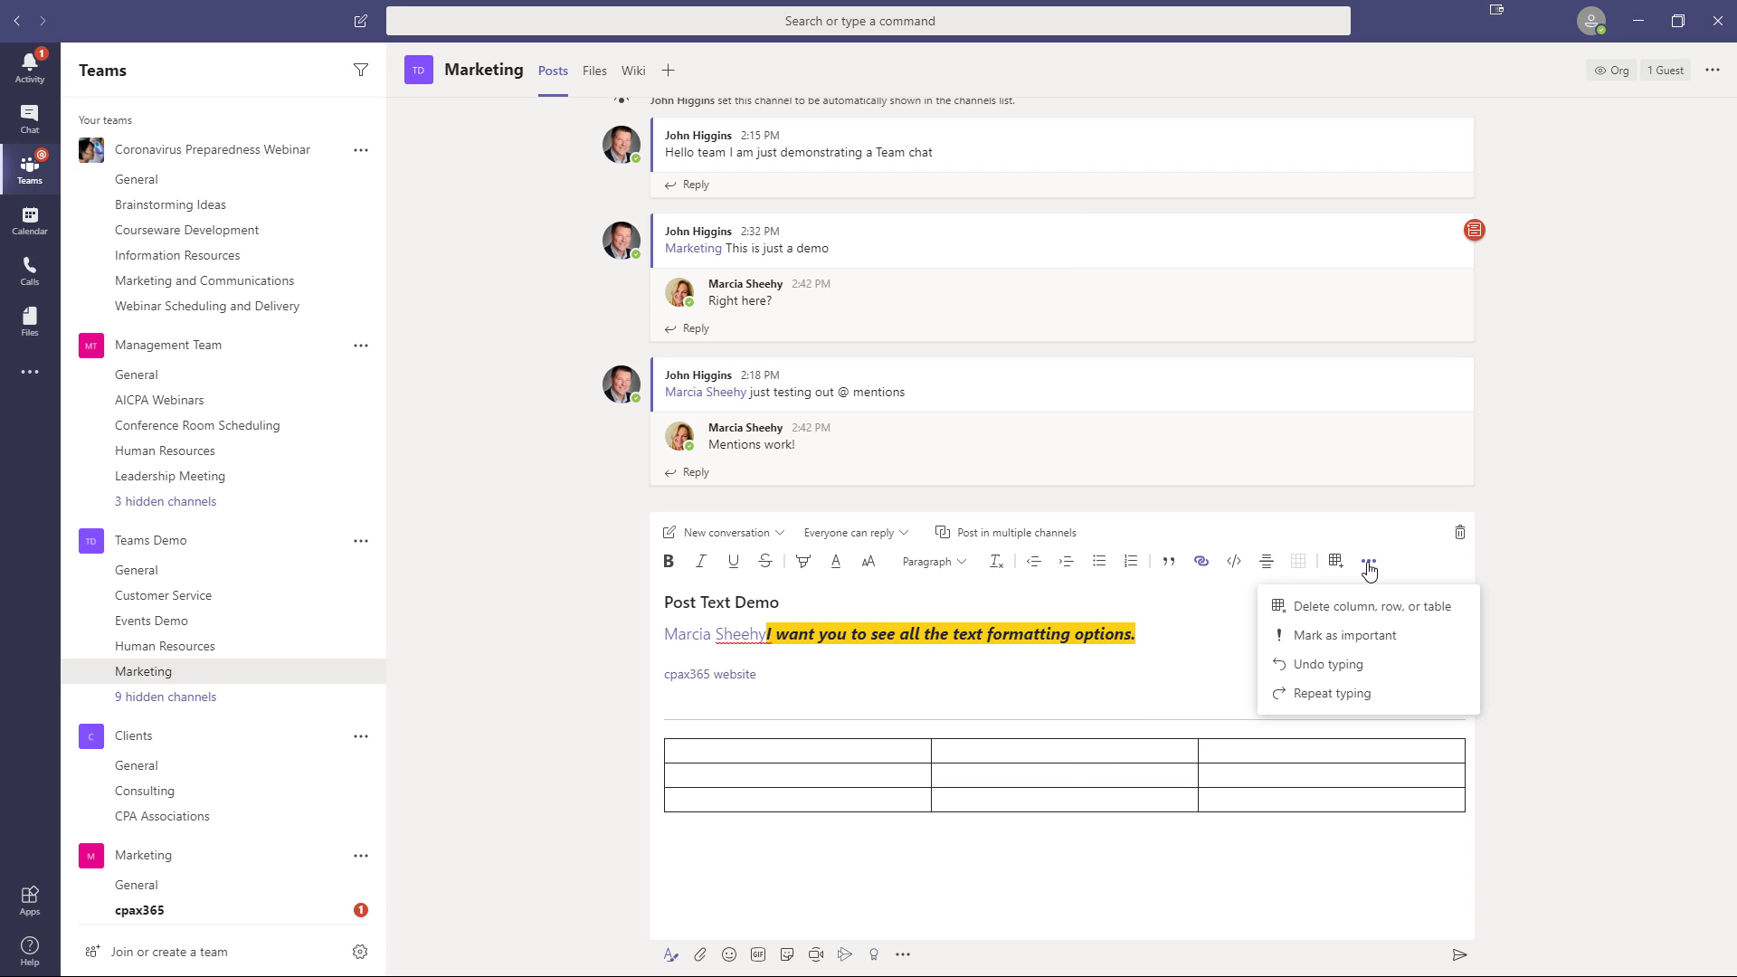
pyautogui.click(1315, 638)
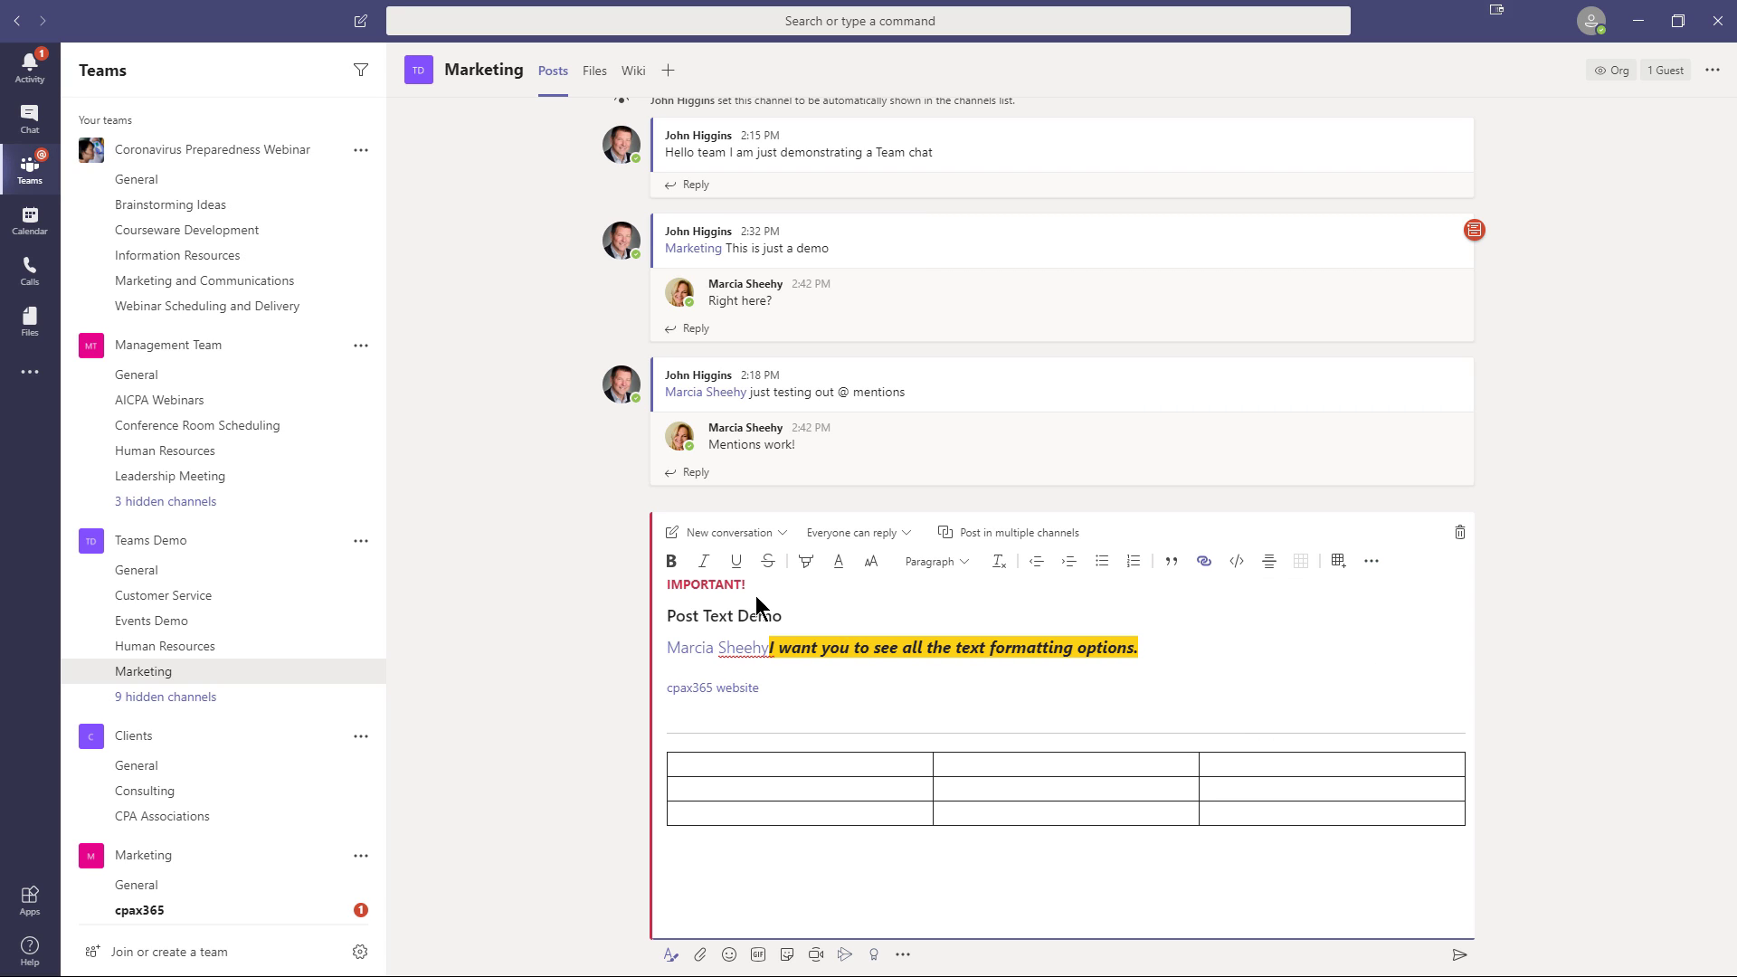
# Delete the whole table from the draft post
pyautogui.click(1372, 563)
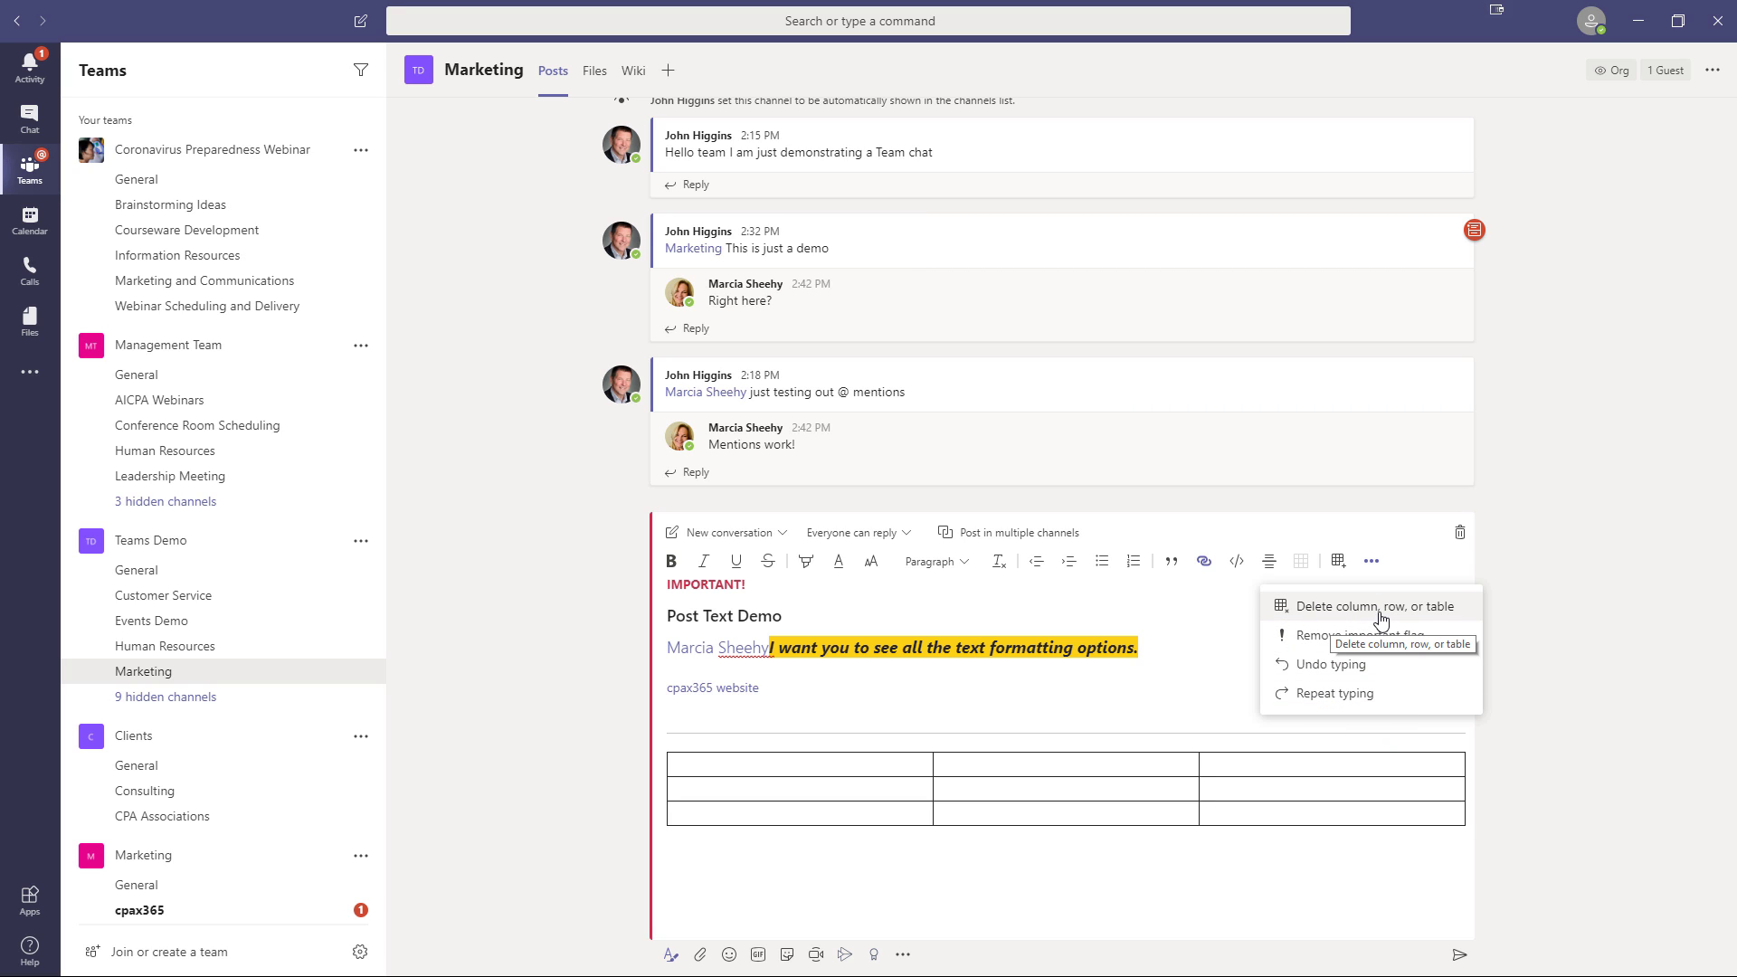
pyautogui.click(1409, 614)
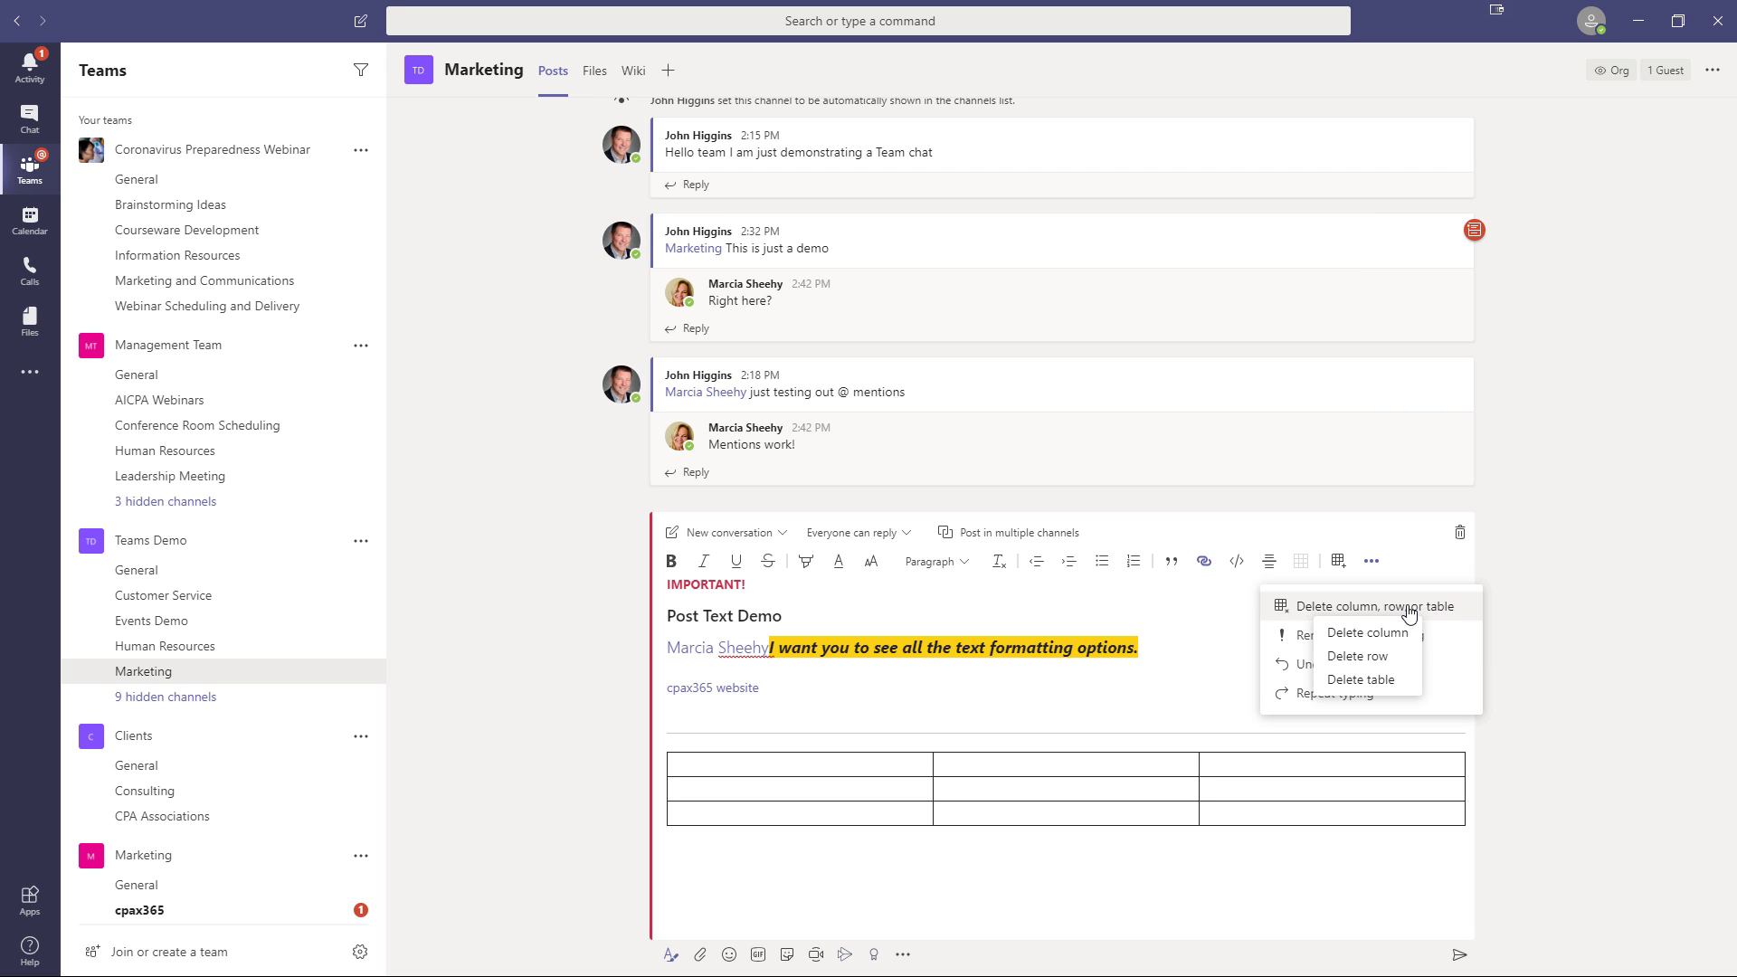
pyautogui.click(1360, 680)
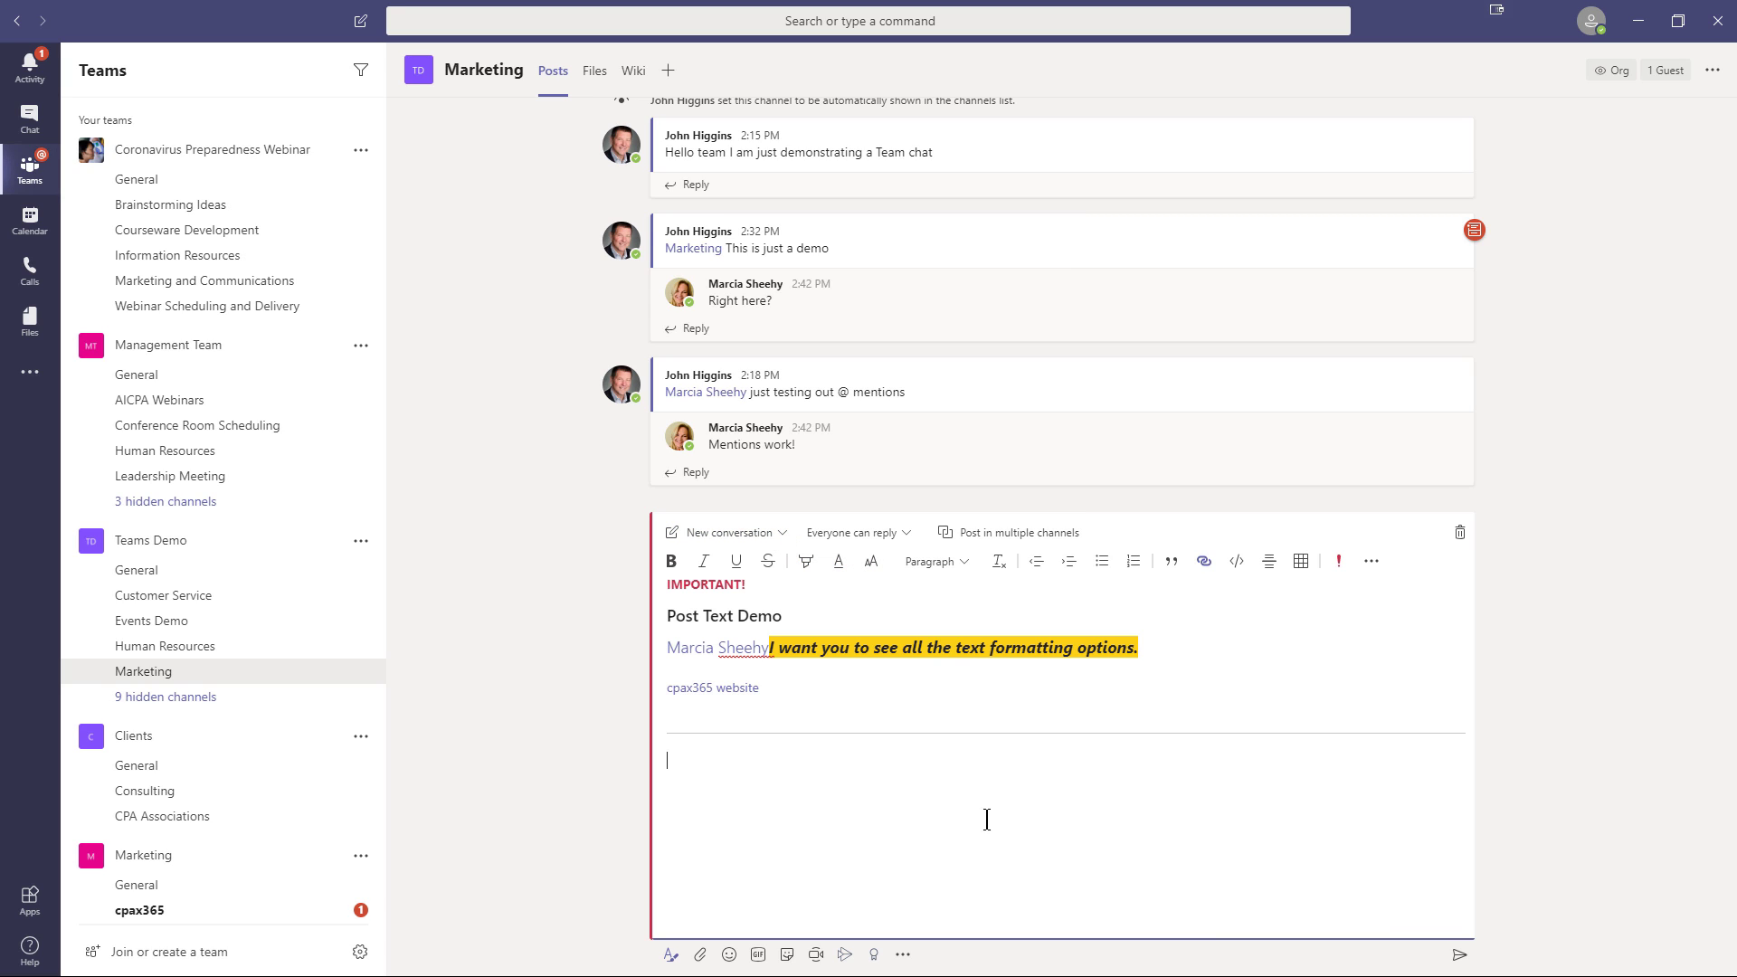
# Discard the formatted draft post from the Marketing channel
pyautogui.click(1459, 540)
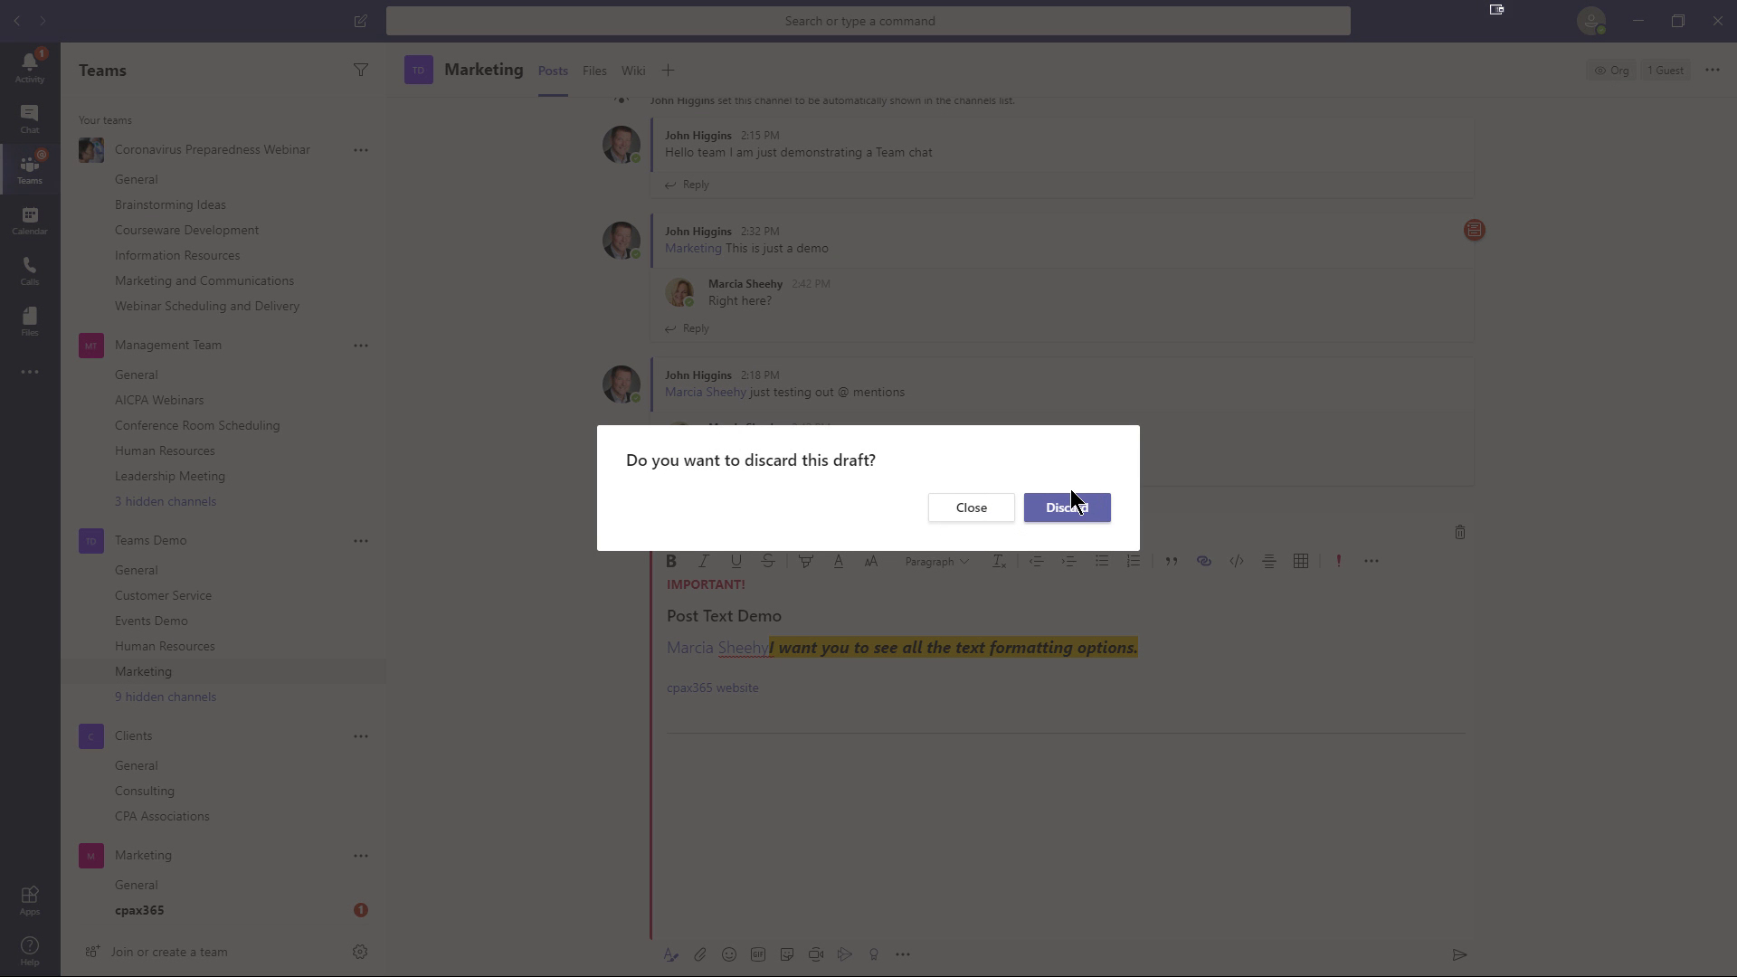
pyautogui.click(1076, 514)
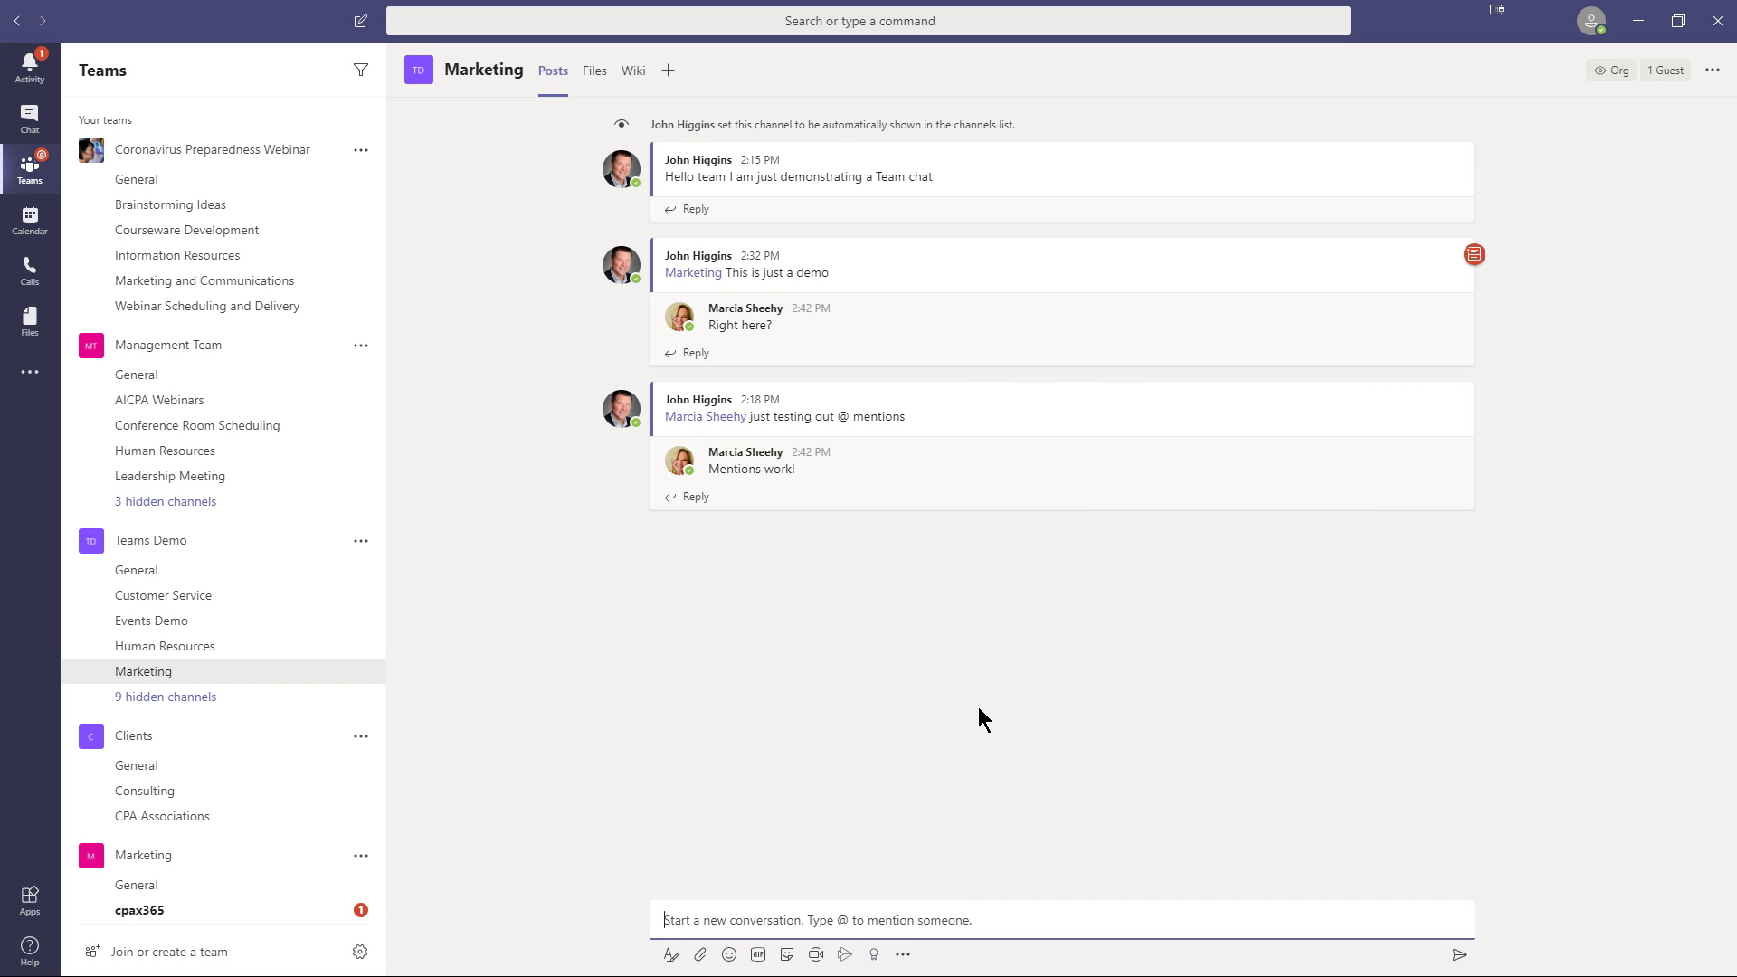
# Start a new post with full formatting options in the Marketing channel and set its type to Announcement
pyautogui.click(670, 954)
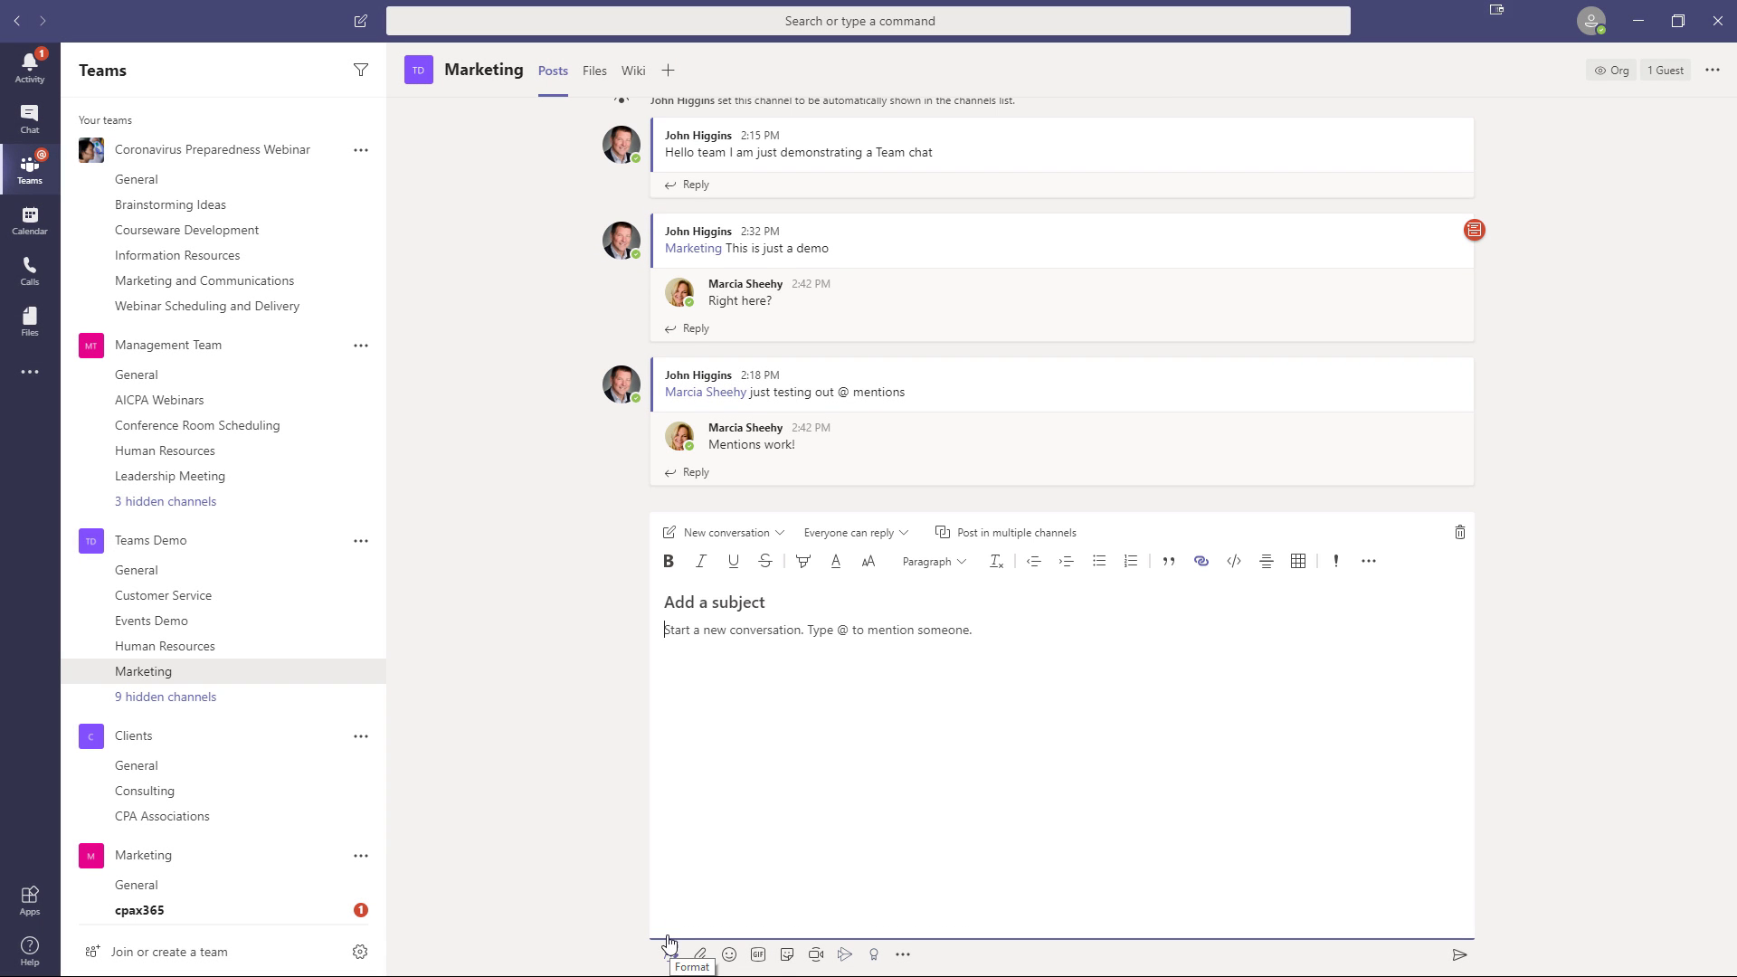
pyautogui.click(780, 536)
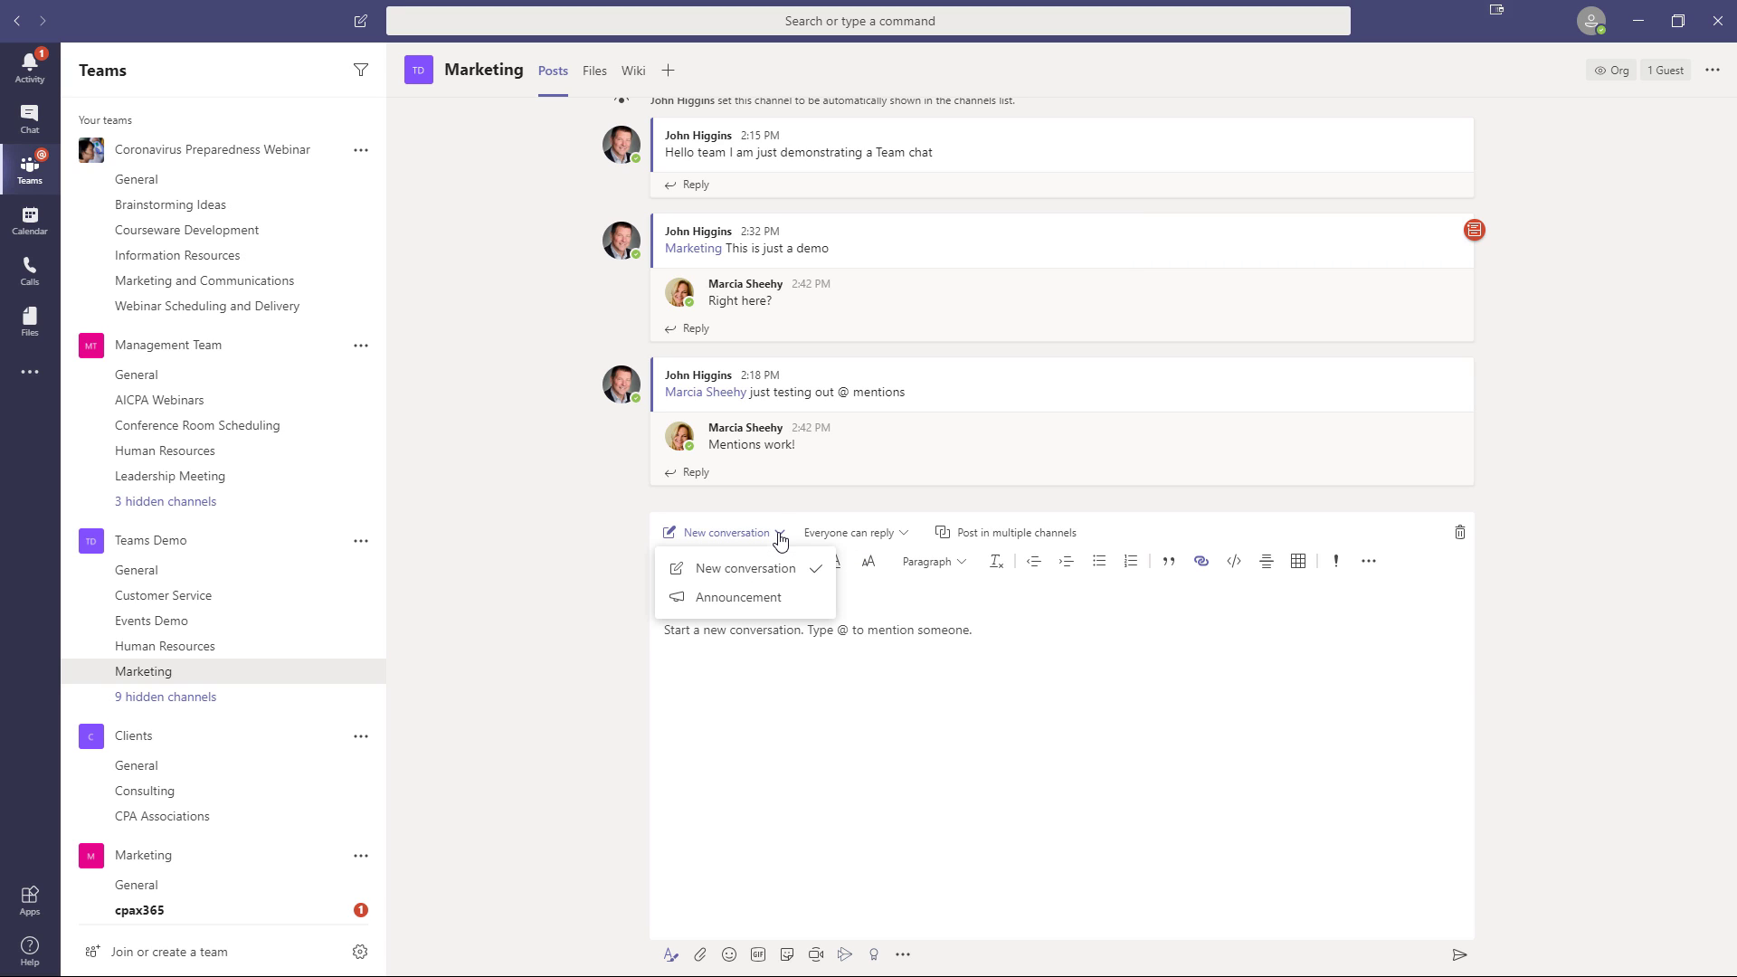
pyautogui.click(742, 597)
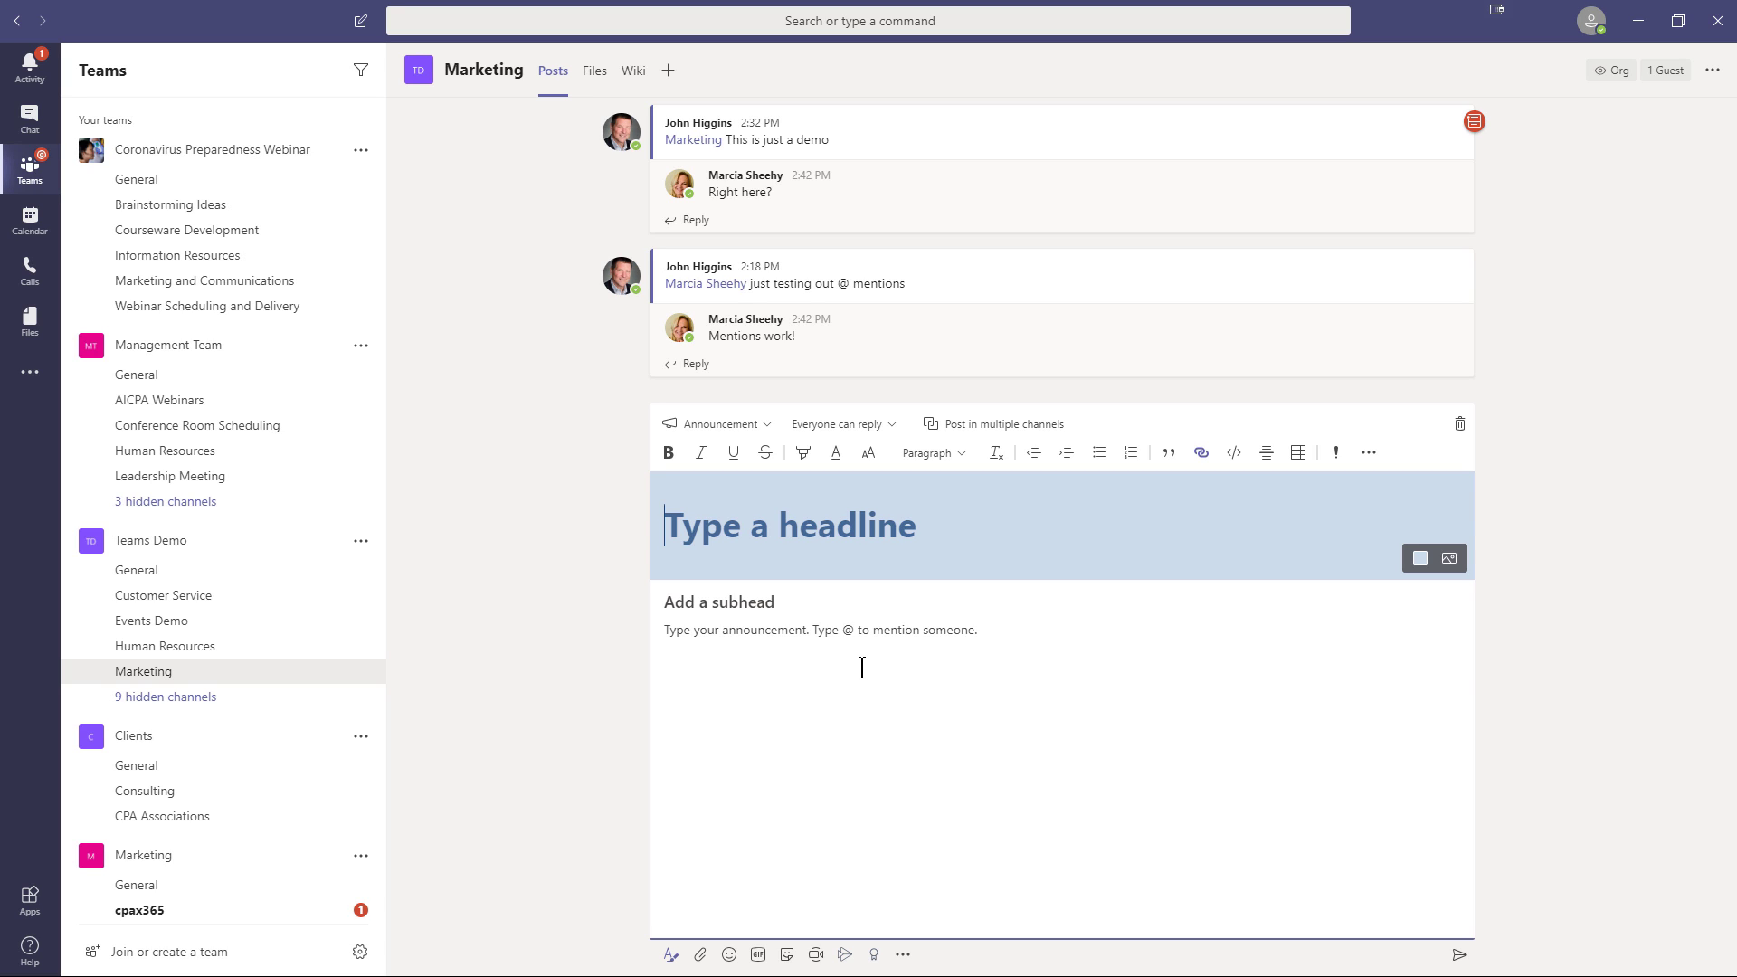
# Enter "Sampe Announcement" as the announcement's headline
pyautogui.write('Sampe Announ')
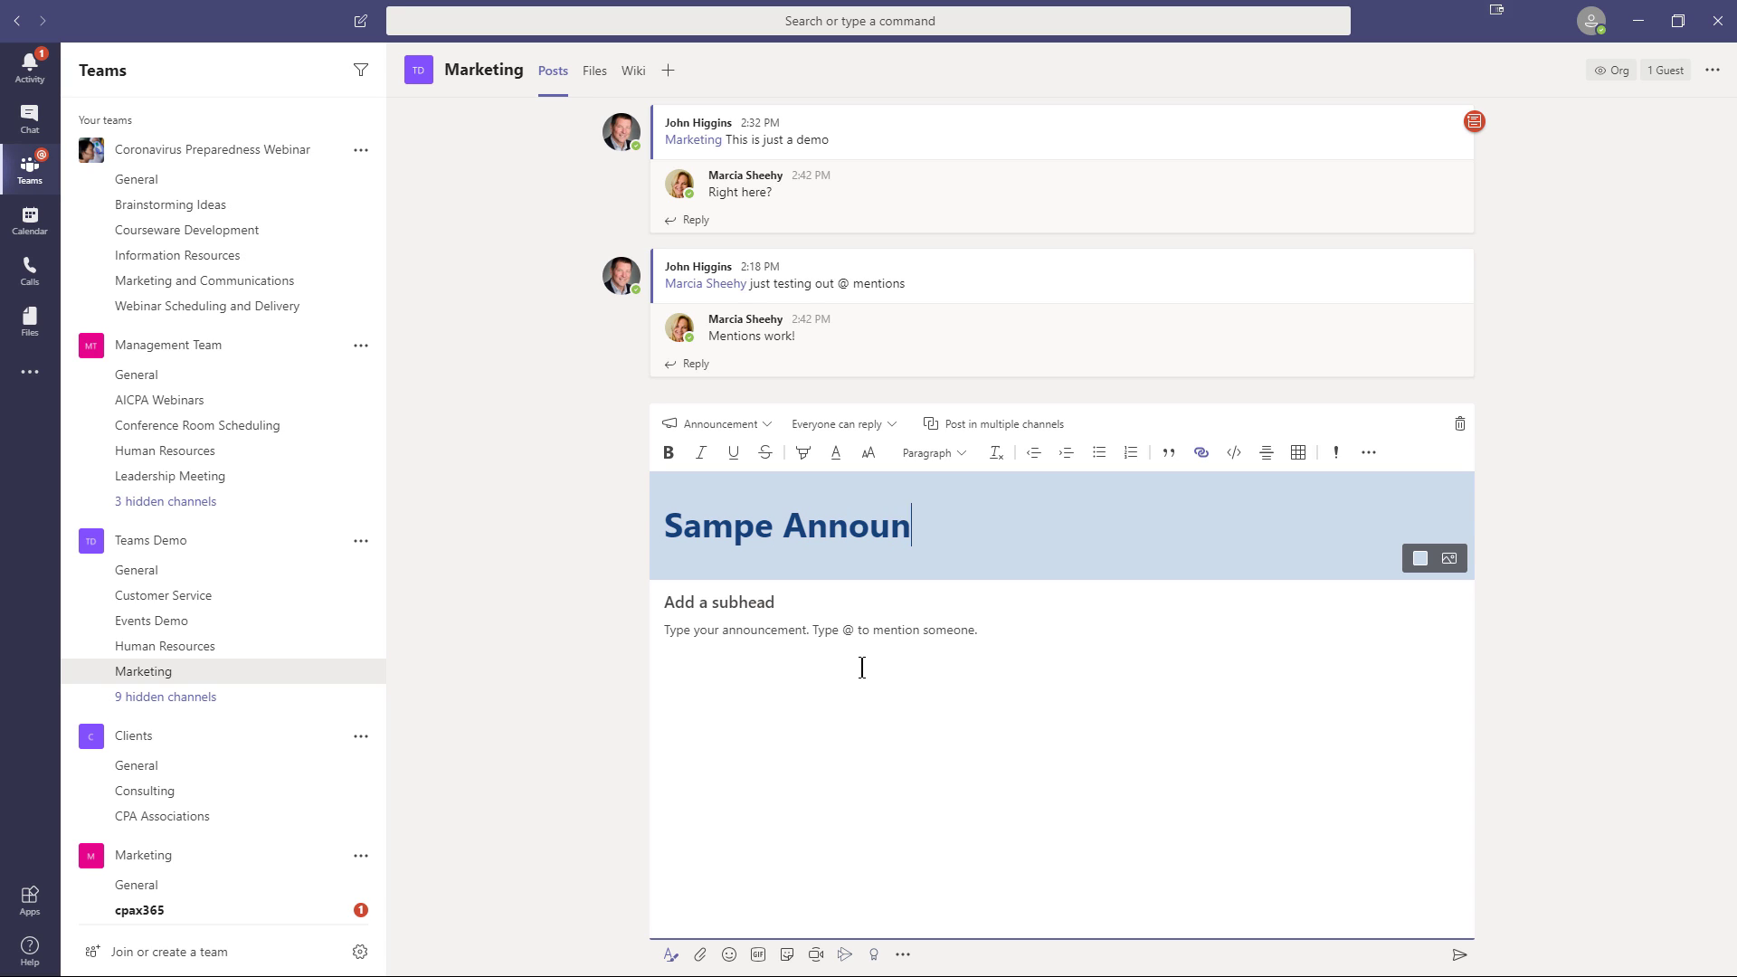
pyautogui.write('cem,ent]\\')
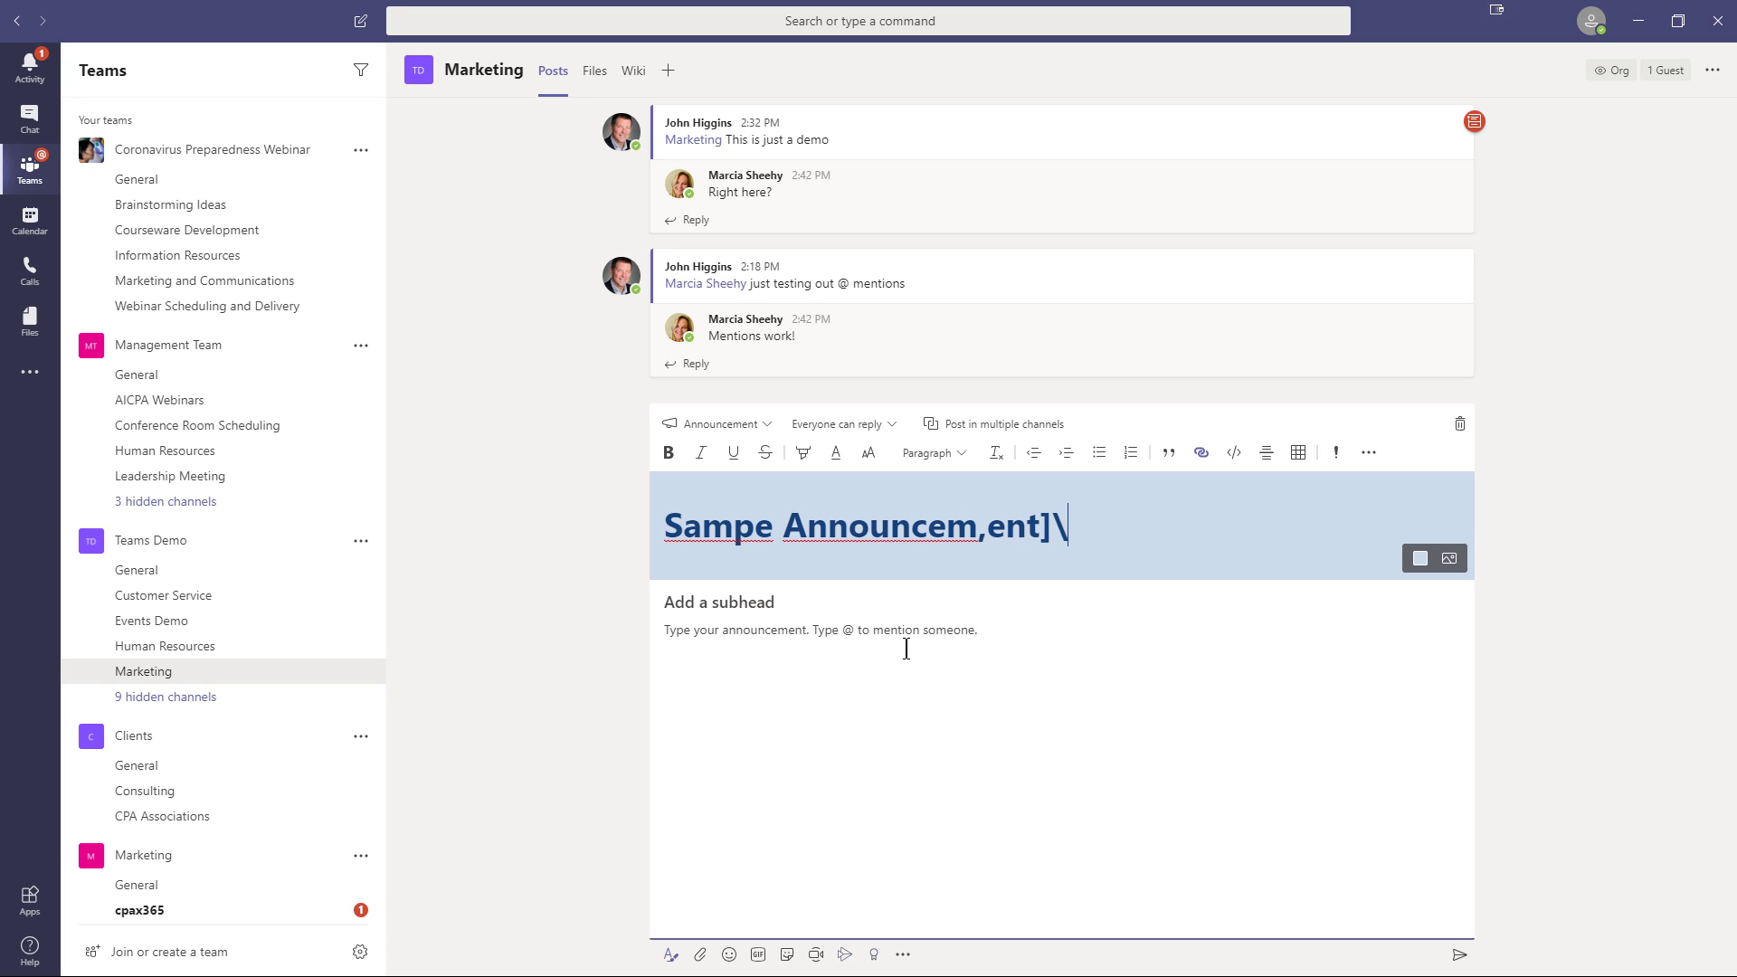
pyautogui.press('BackSpace')
pyautogui.press('BackSpace')
pyautogui.press('BackSpace')
pyautogui.press('BackSpace')
pyautogui.press('BackSpace')
pyautogui.press('BackSpace')
pyautogui.press('BackSpace')
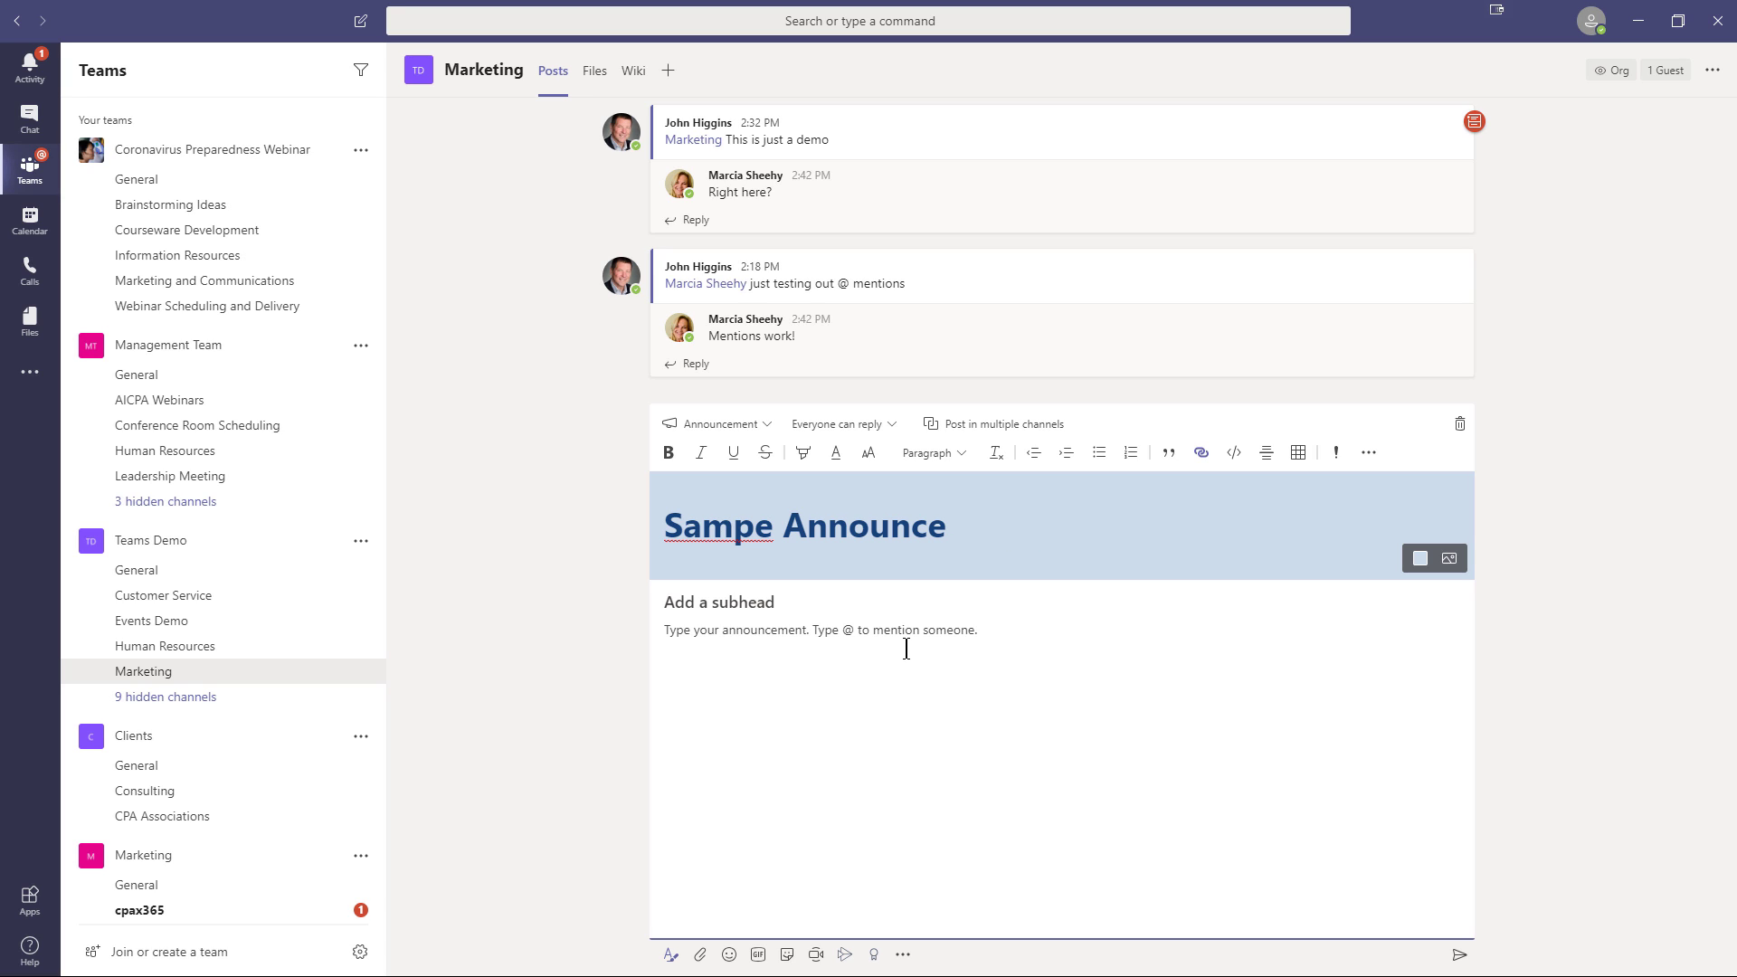
pyautogui.write('ment')
# Review the choices for who can reply and enable posting the announcement in multiple channels
pyautogui.click(894, 427)
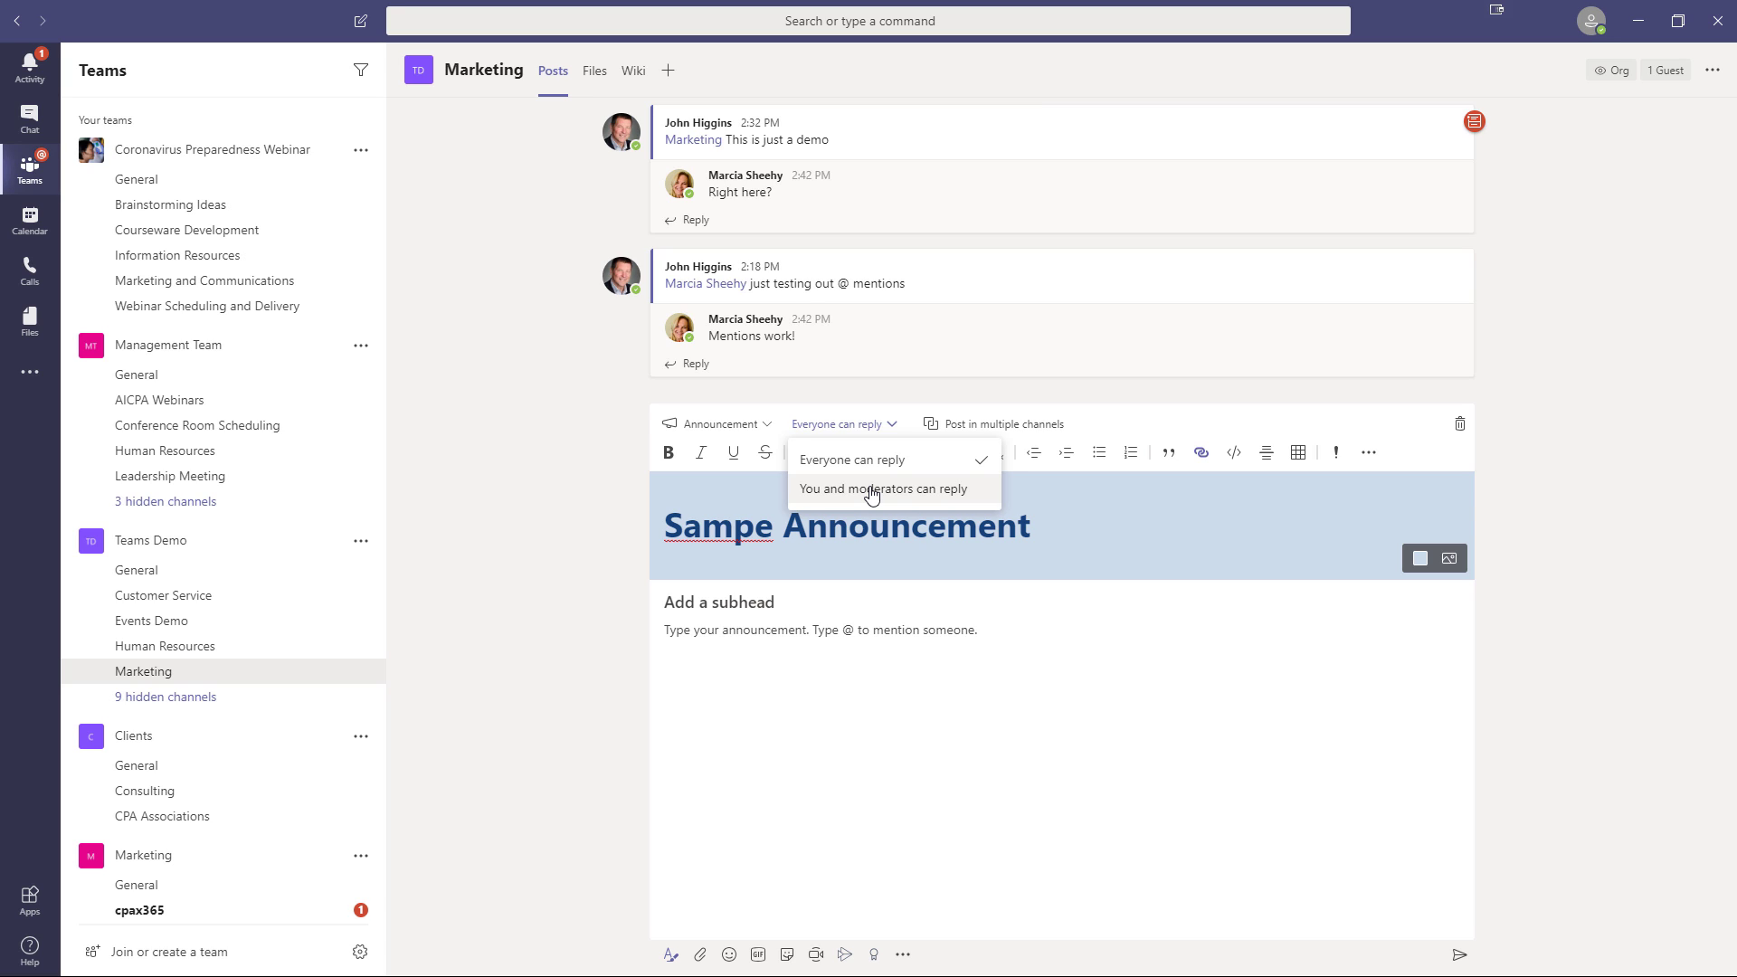
pyautogui.click(1006, 428)
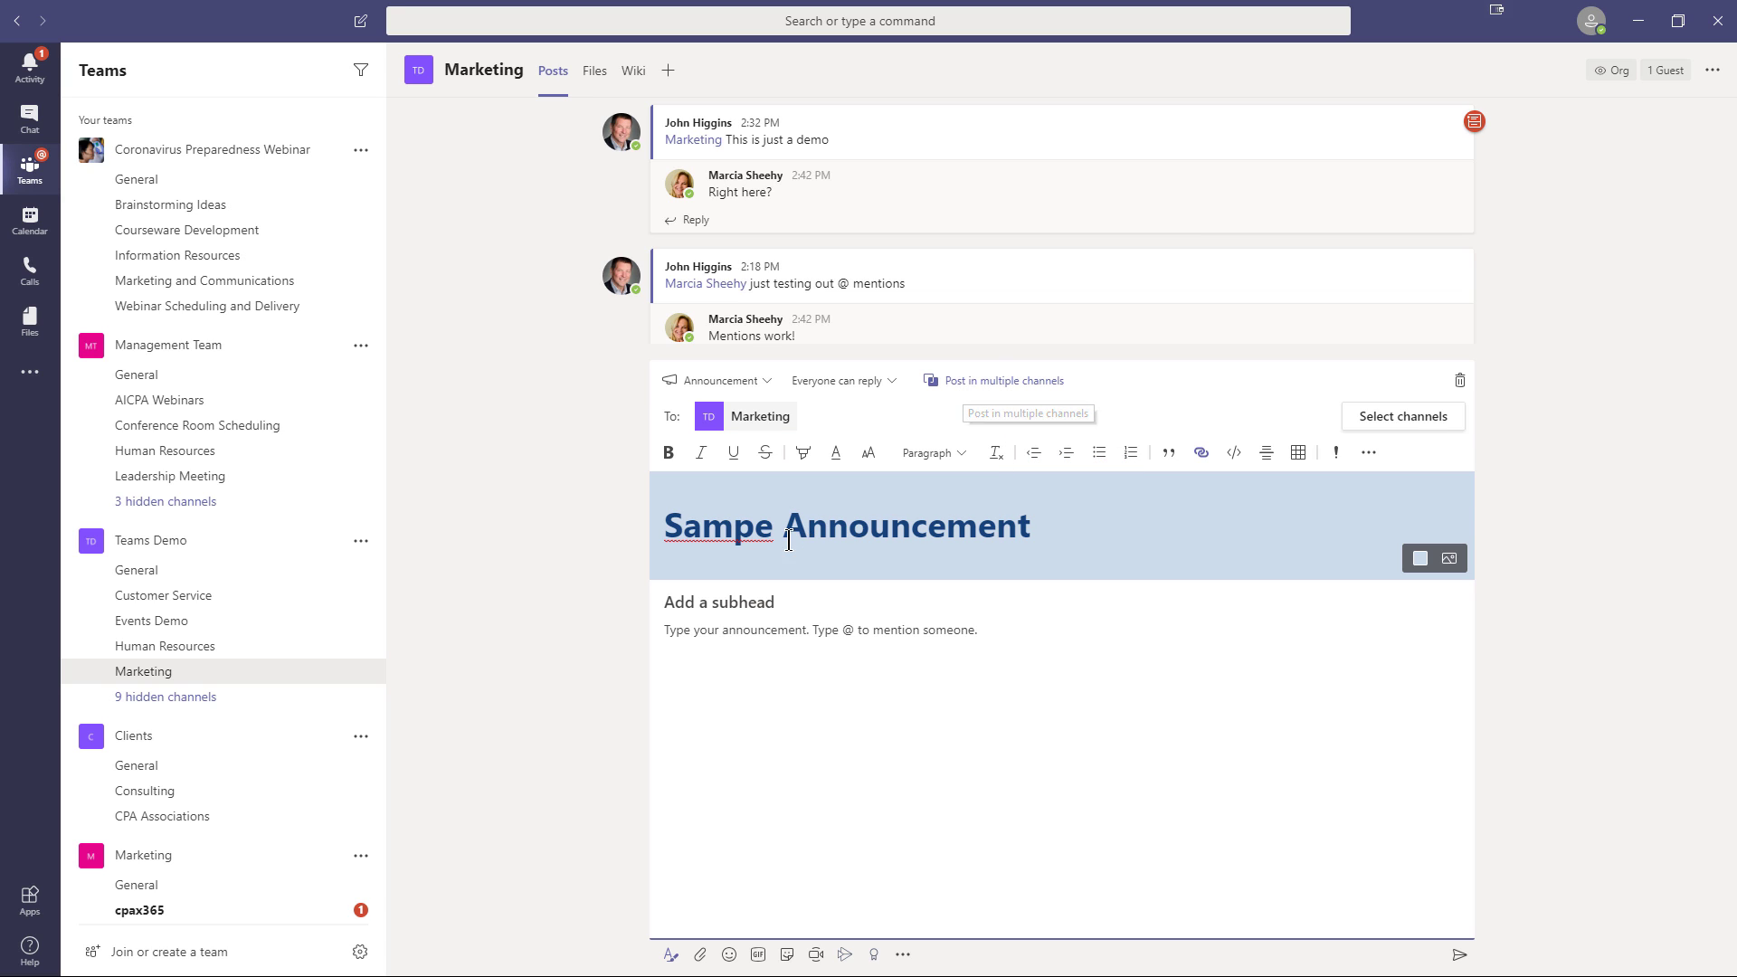
# Correct the spelling of the announcement's headline to "Sample Announcement"
pyautogui.click(756, 532)
pyautogui.write('l')
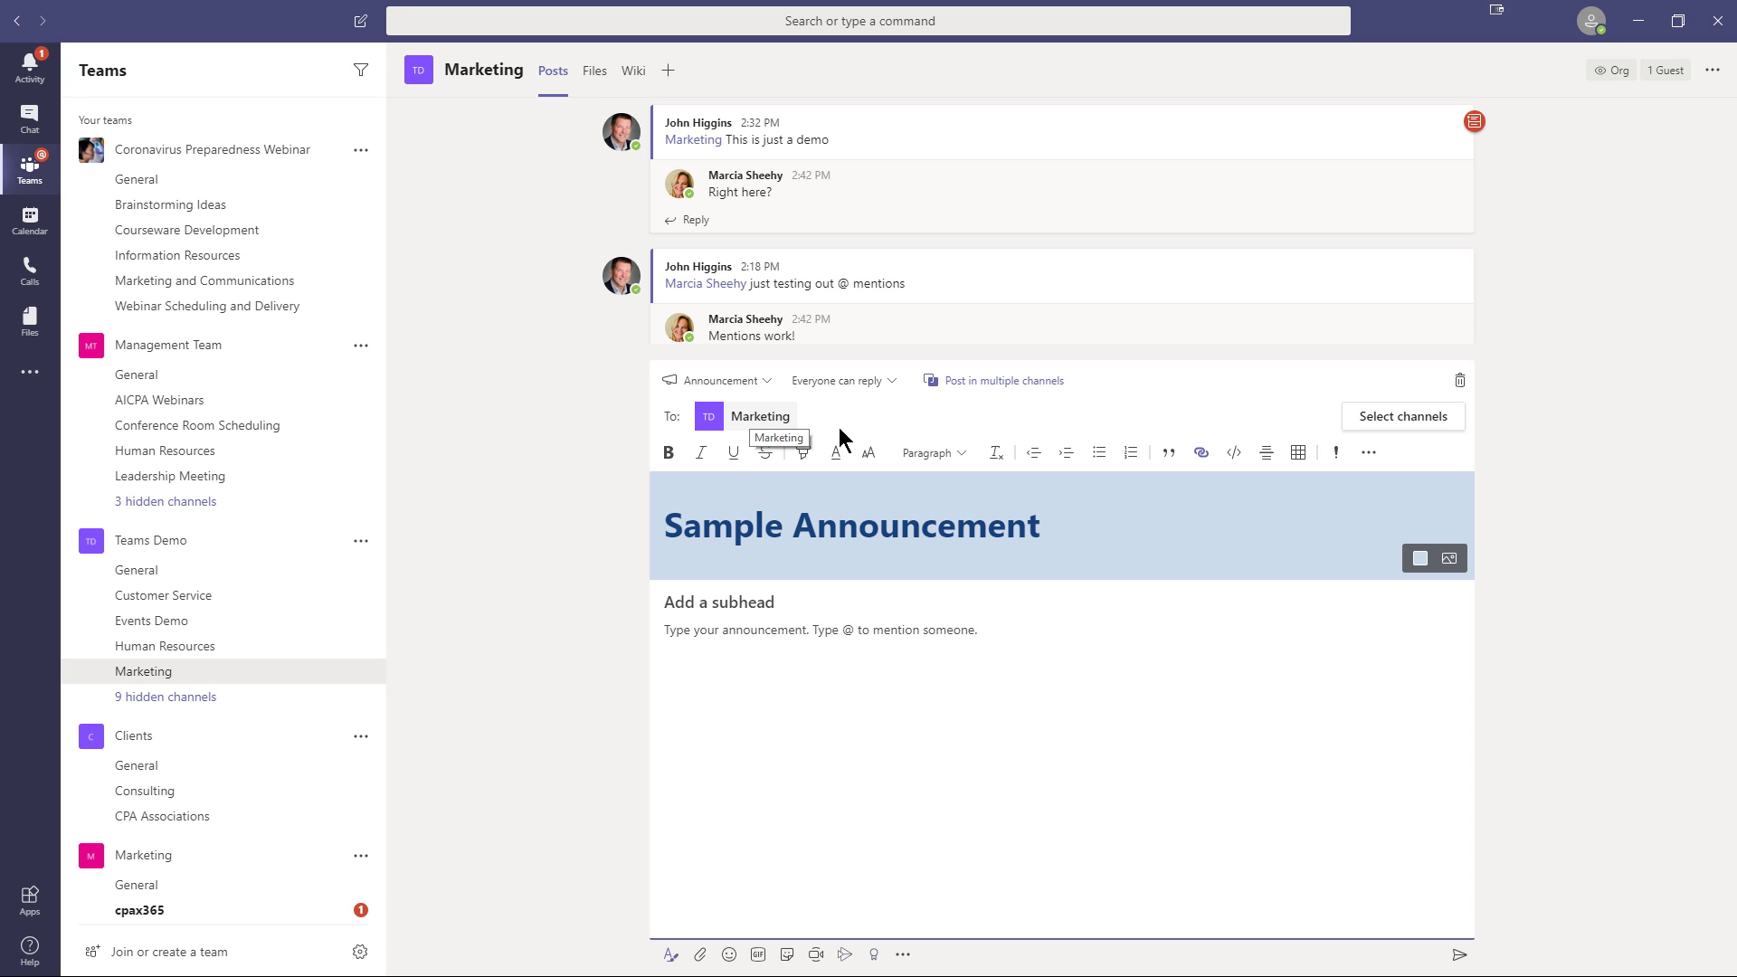
# Add the General channel of CPAx Curriculum and the CPE Compliance channel of Internal Operations as destinations for the announcement
pyautogui.click(1389, 428)
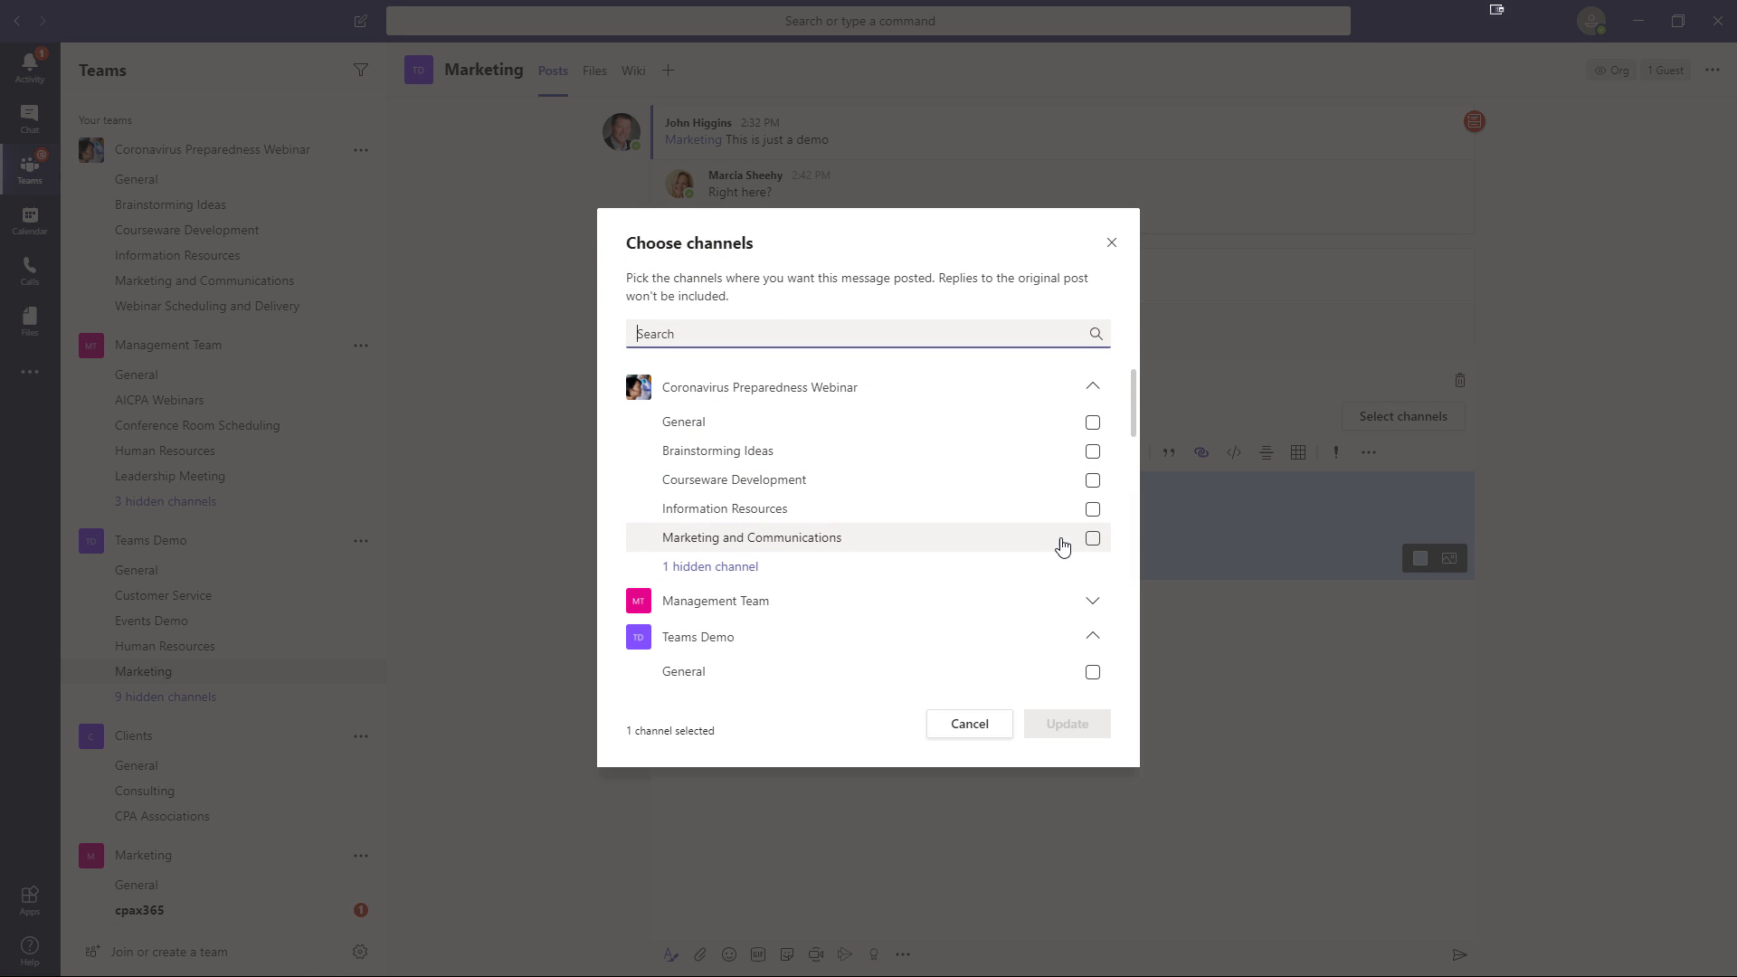
pyautogui.scroll(-2, 1013, 552)
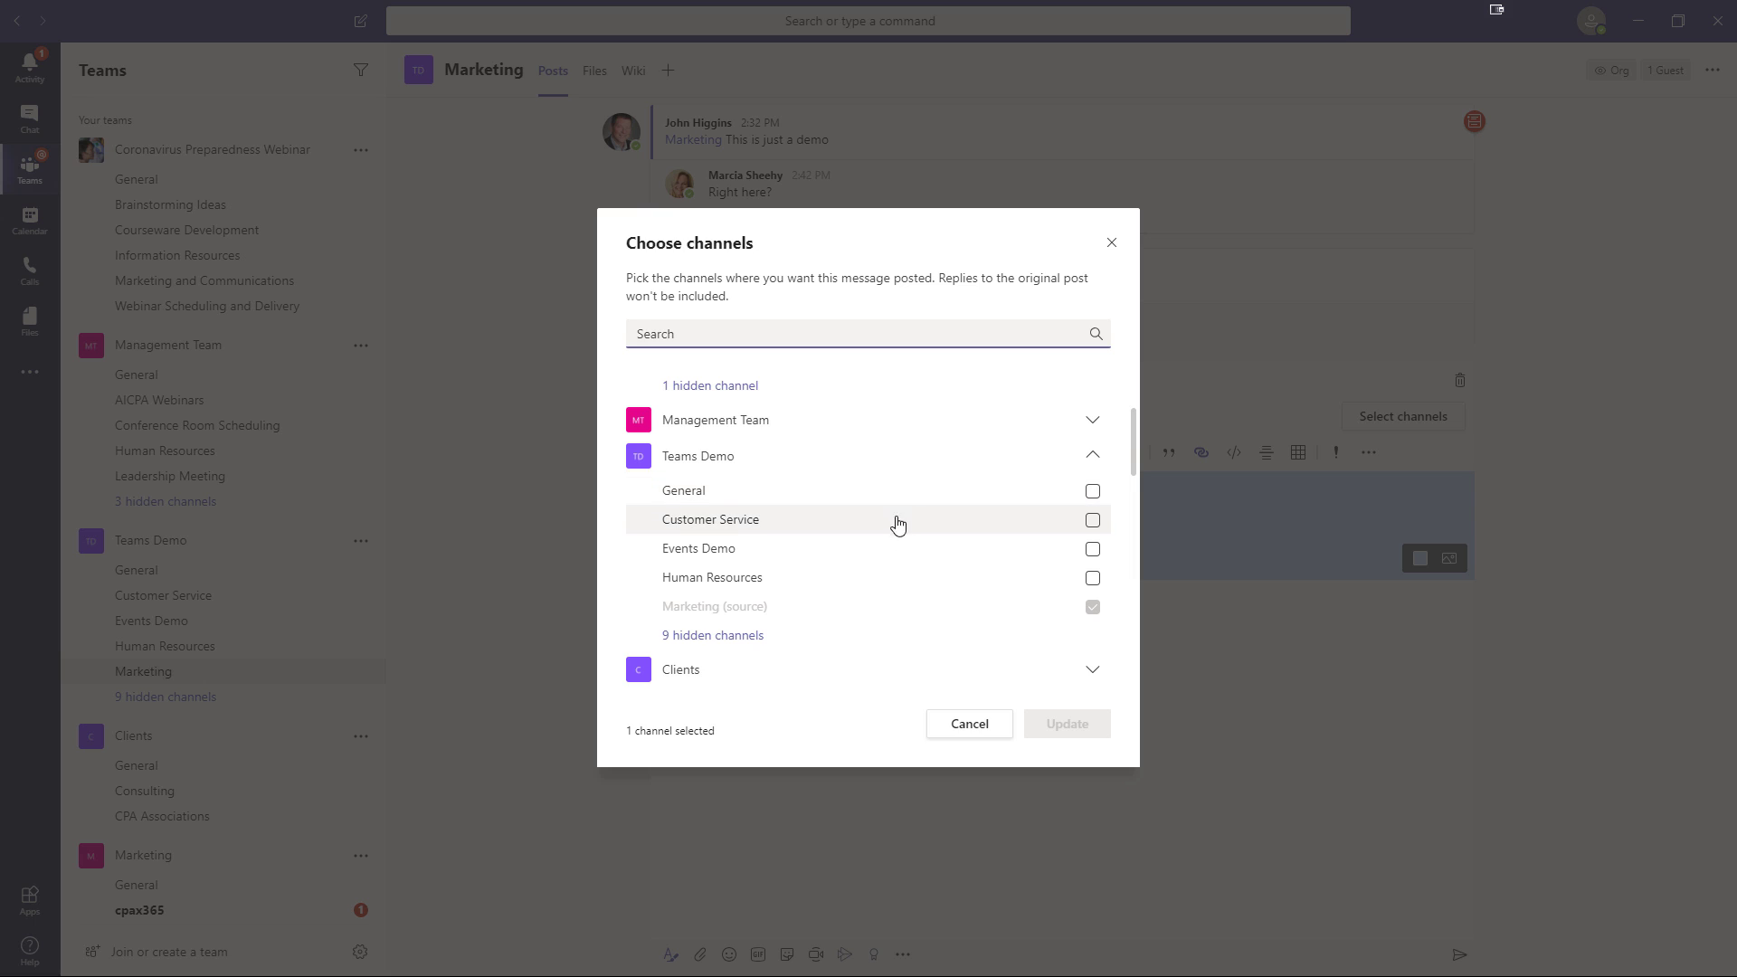
pyautogui.scroll(-2, 893, 520)
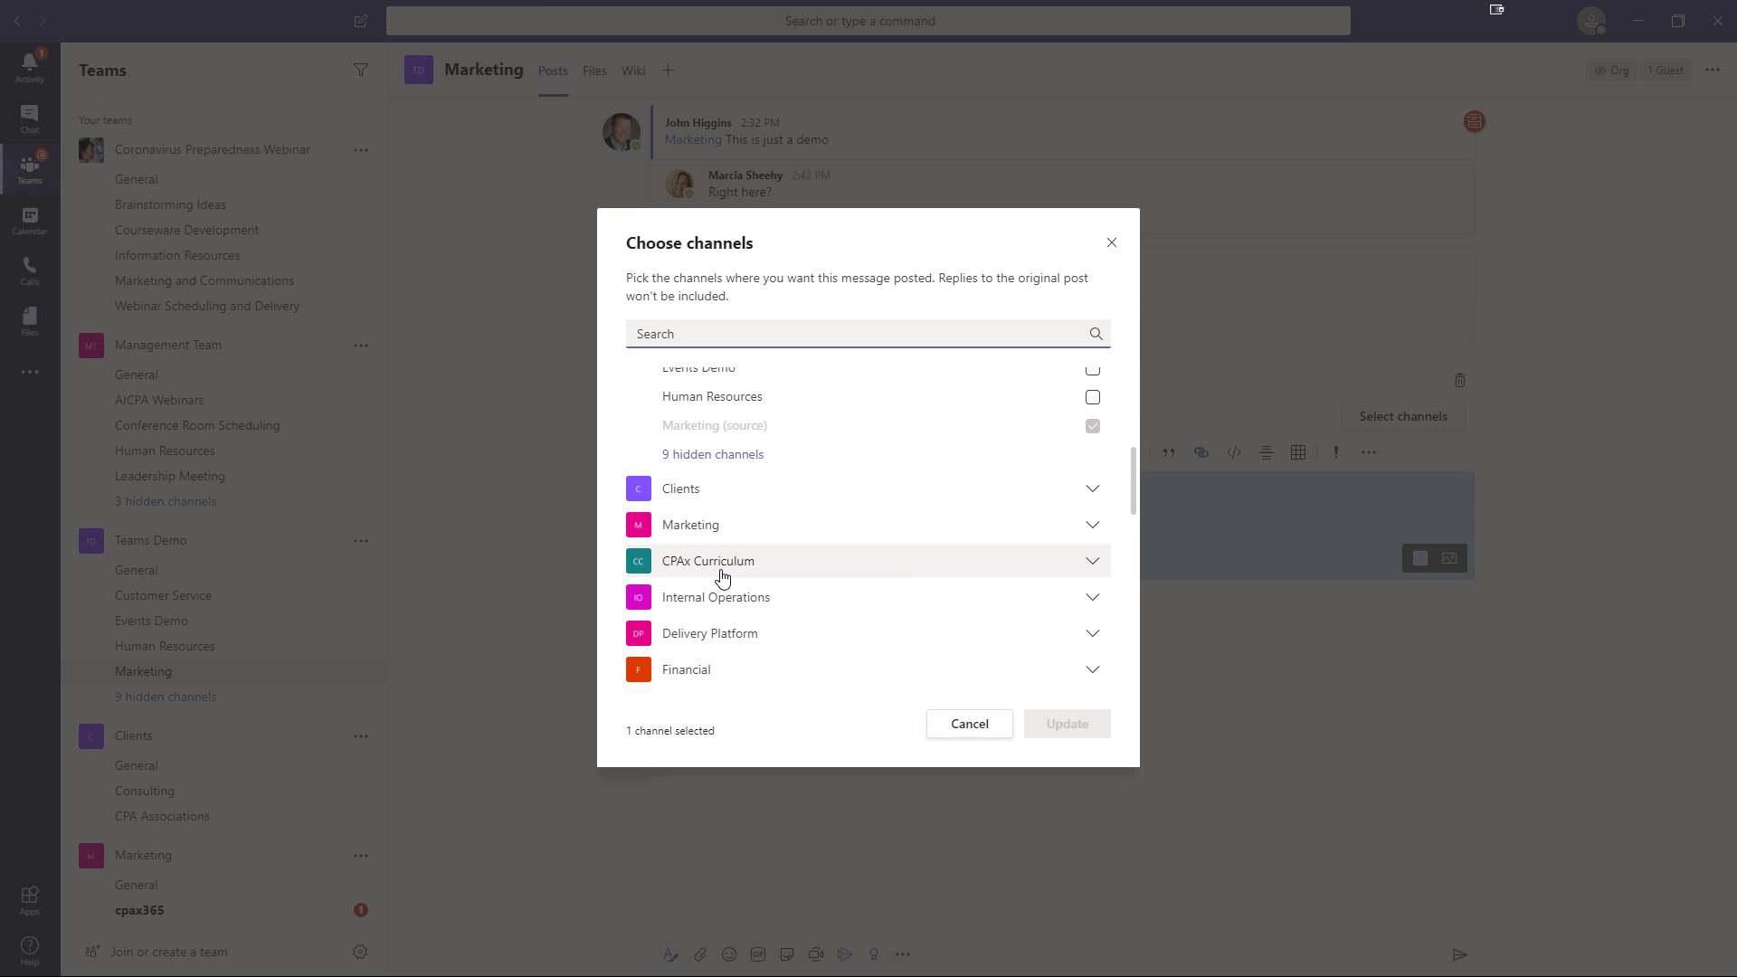
pyautogui.click(1092, 565)
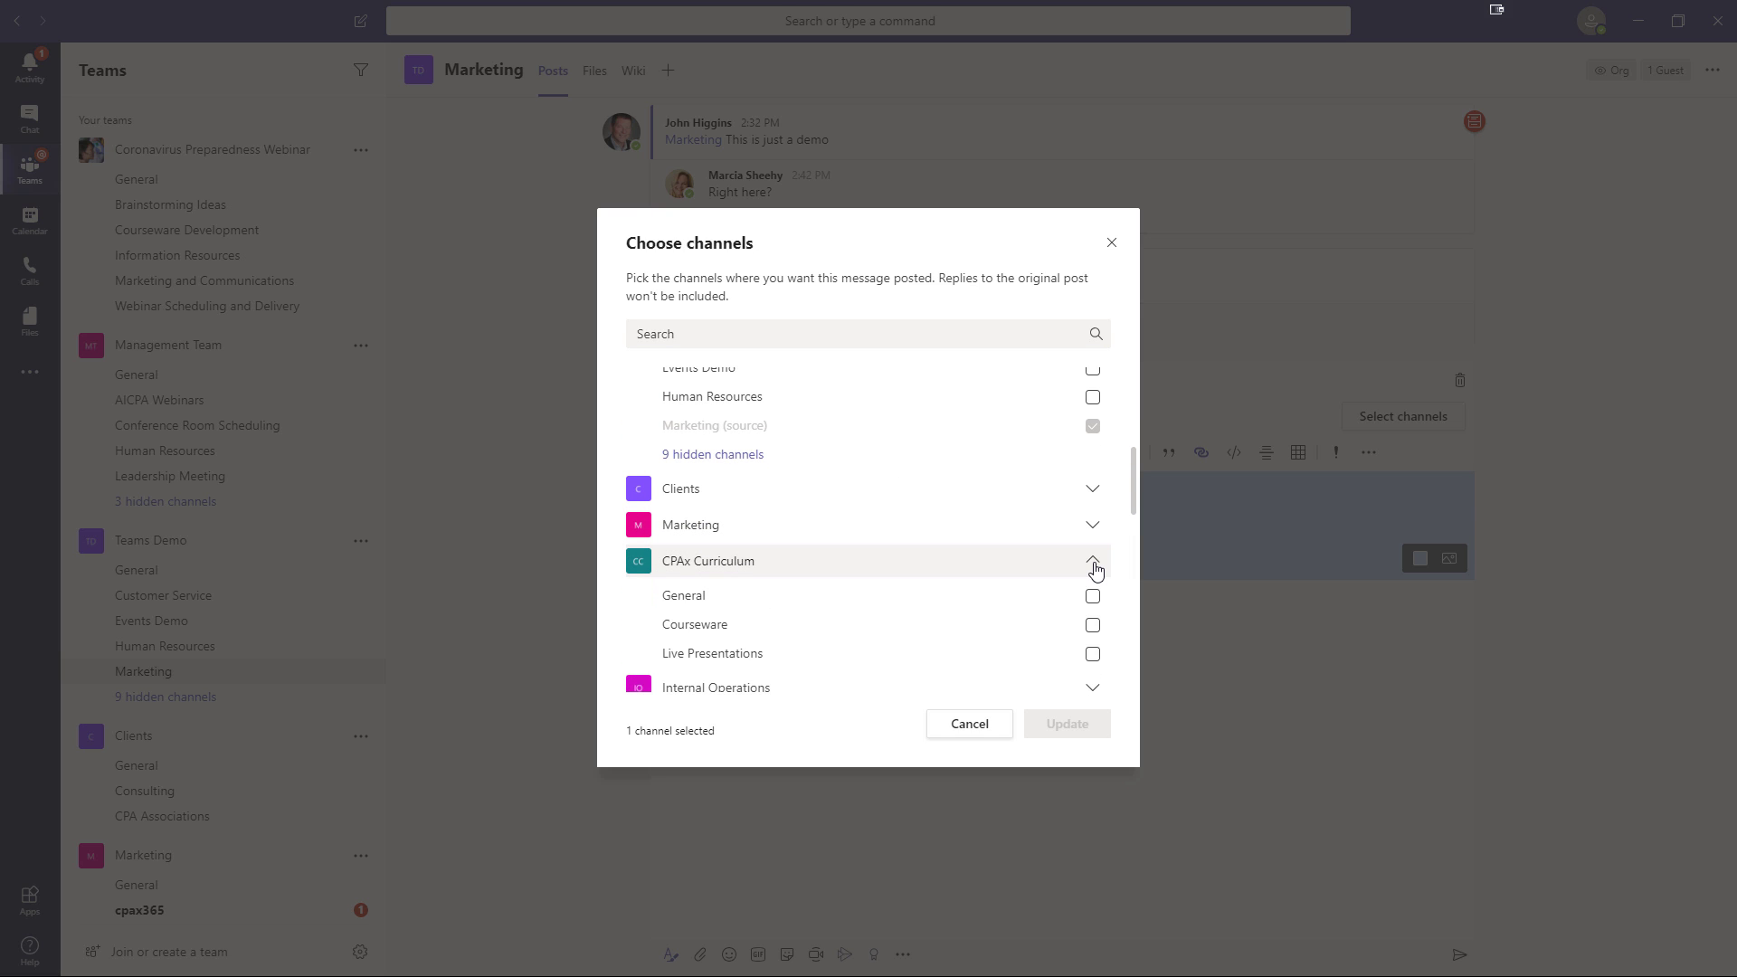
pyautogui.click(1092, 598)
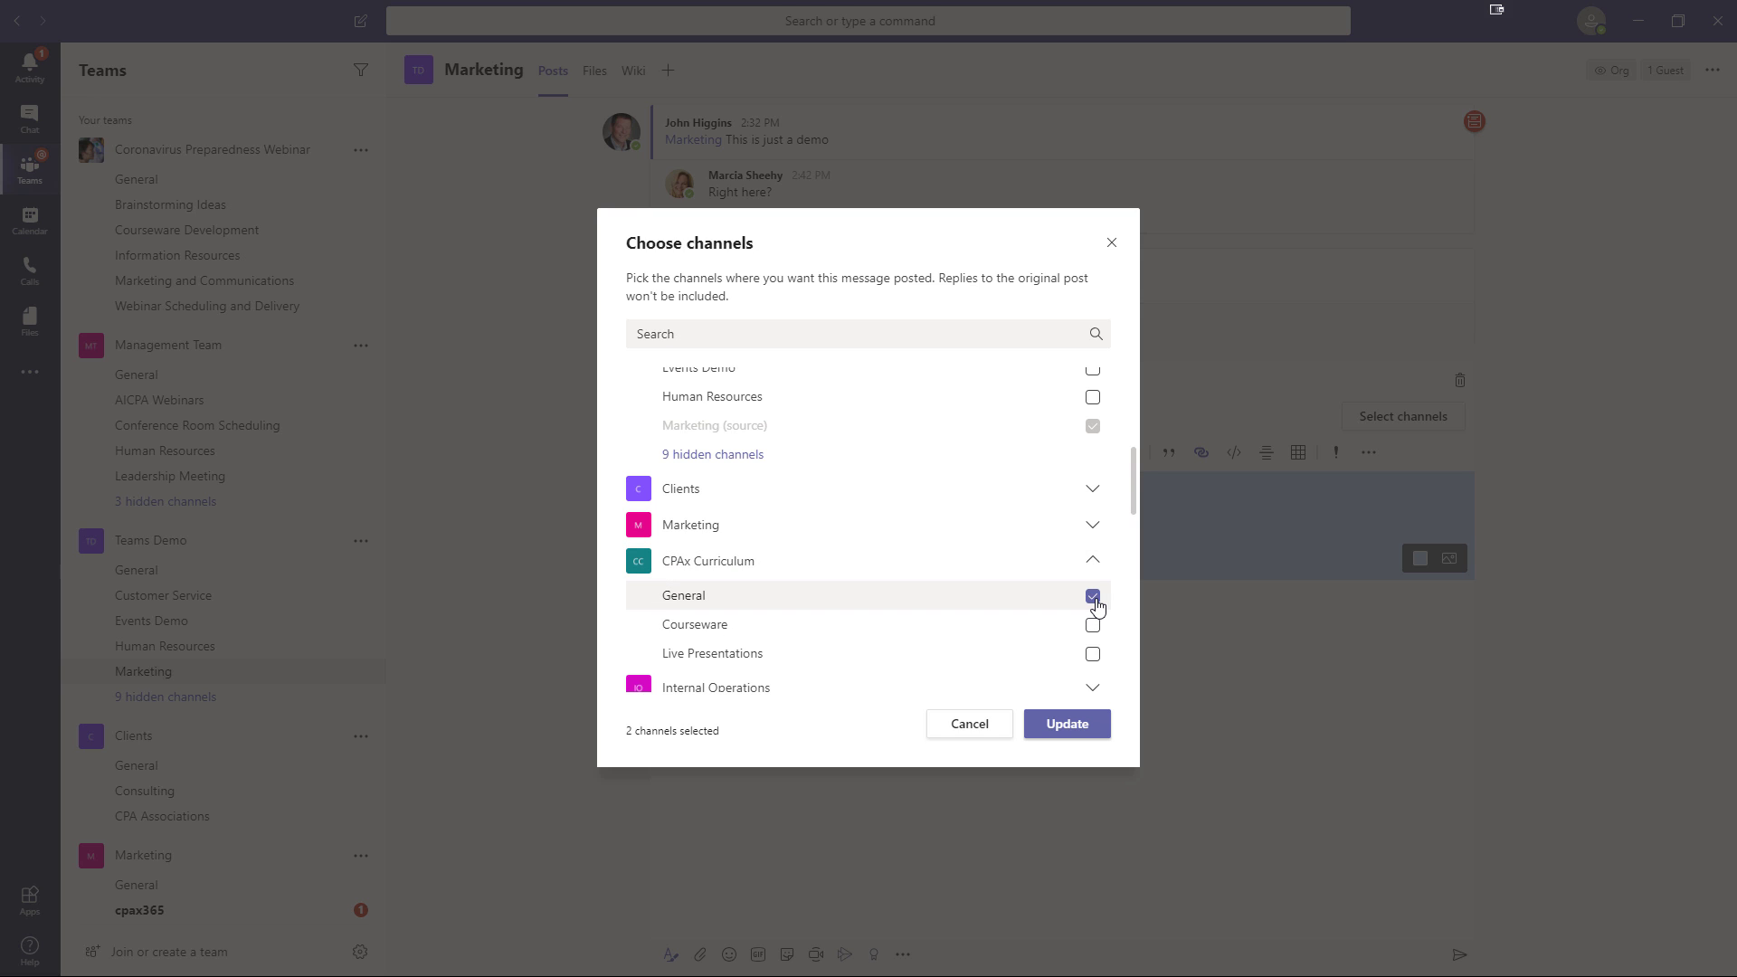
pyautogui.scroll(-1, 1047, 609)
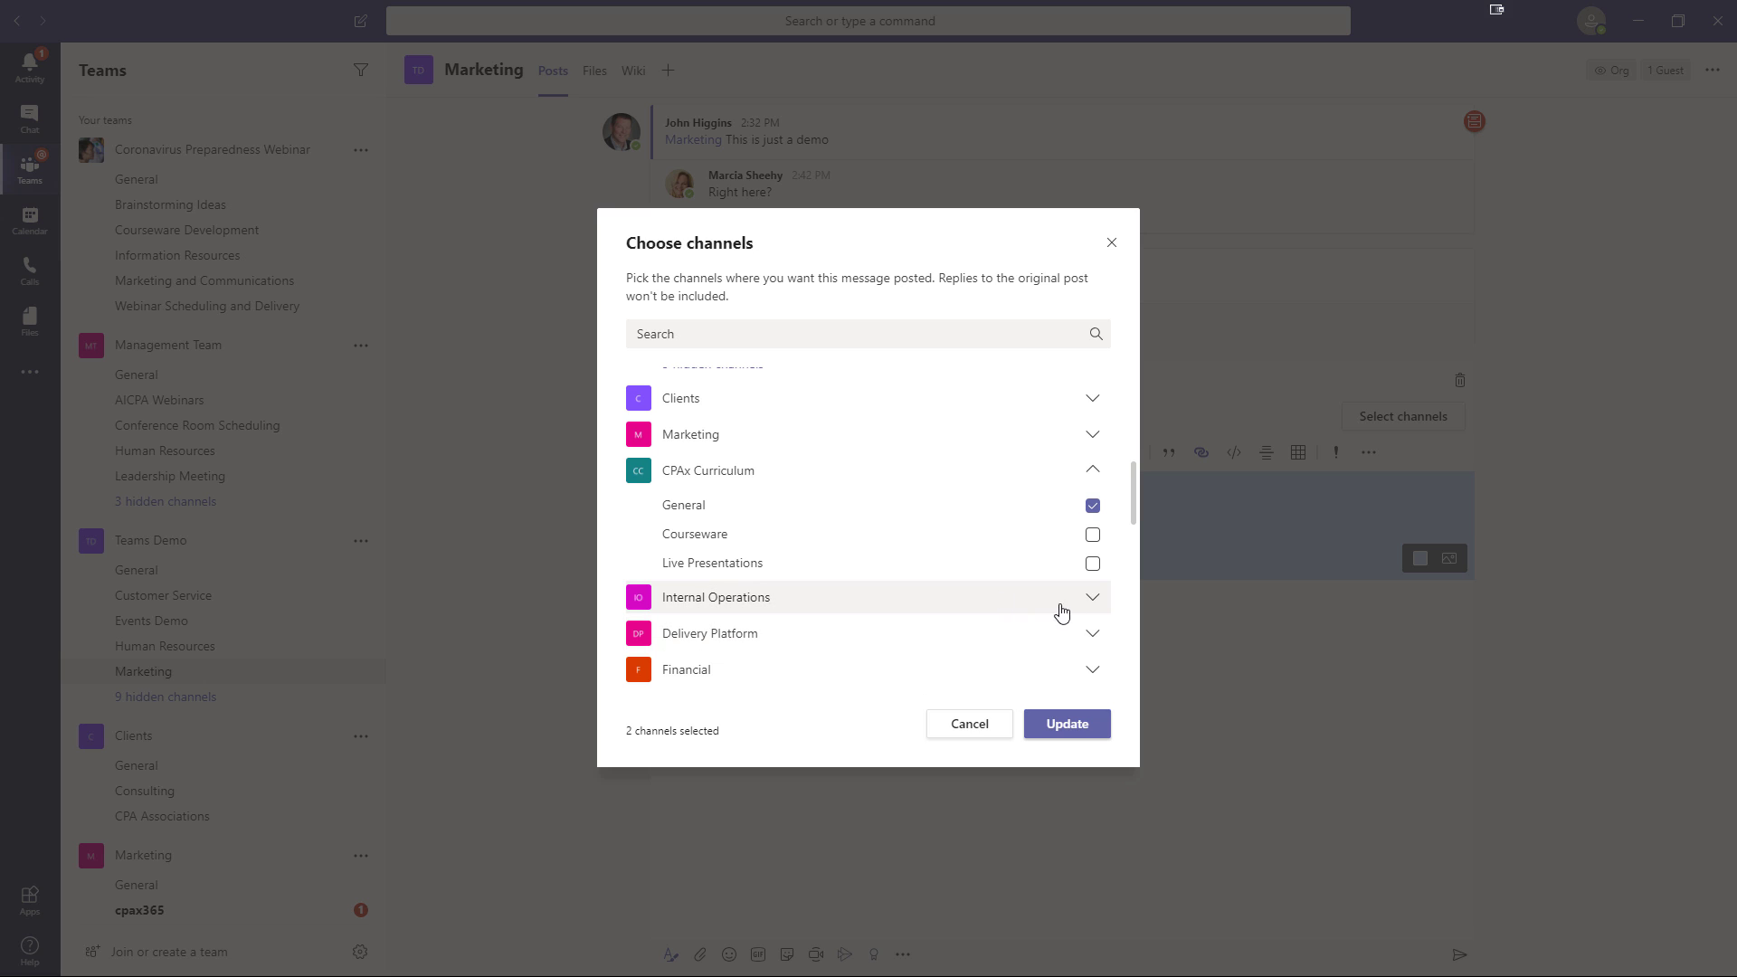
pyautogui.click(1092, 599)
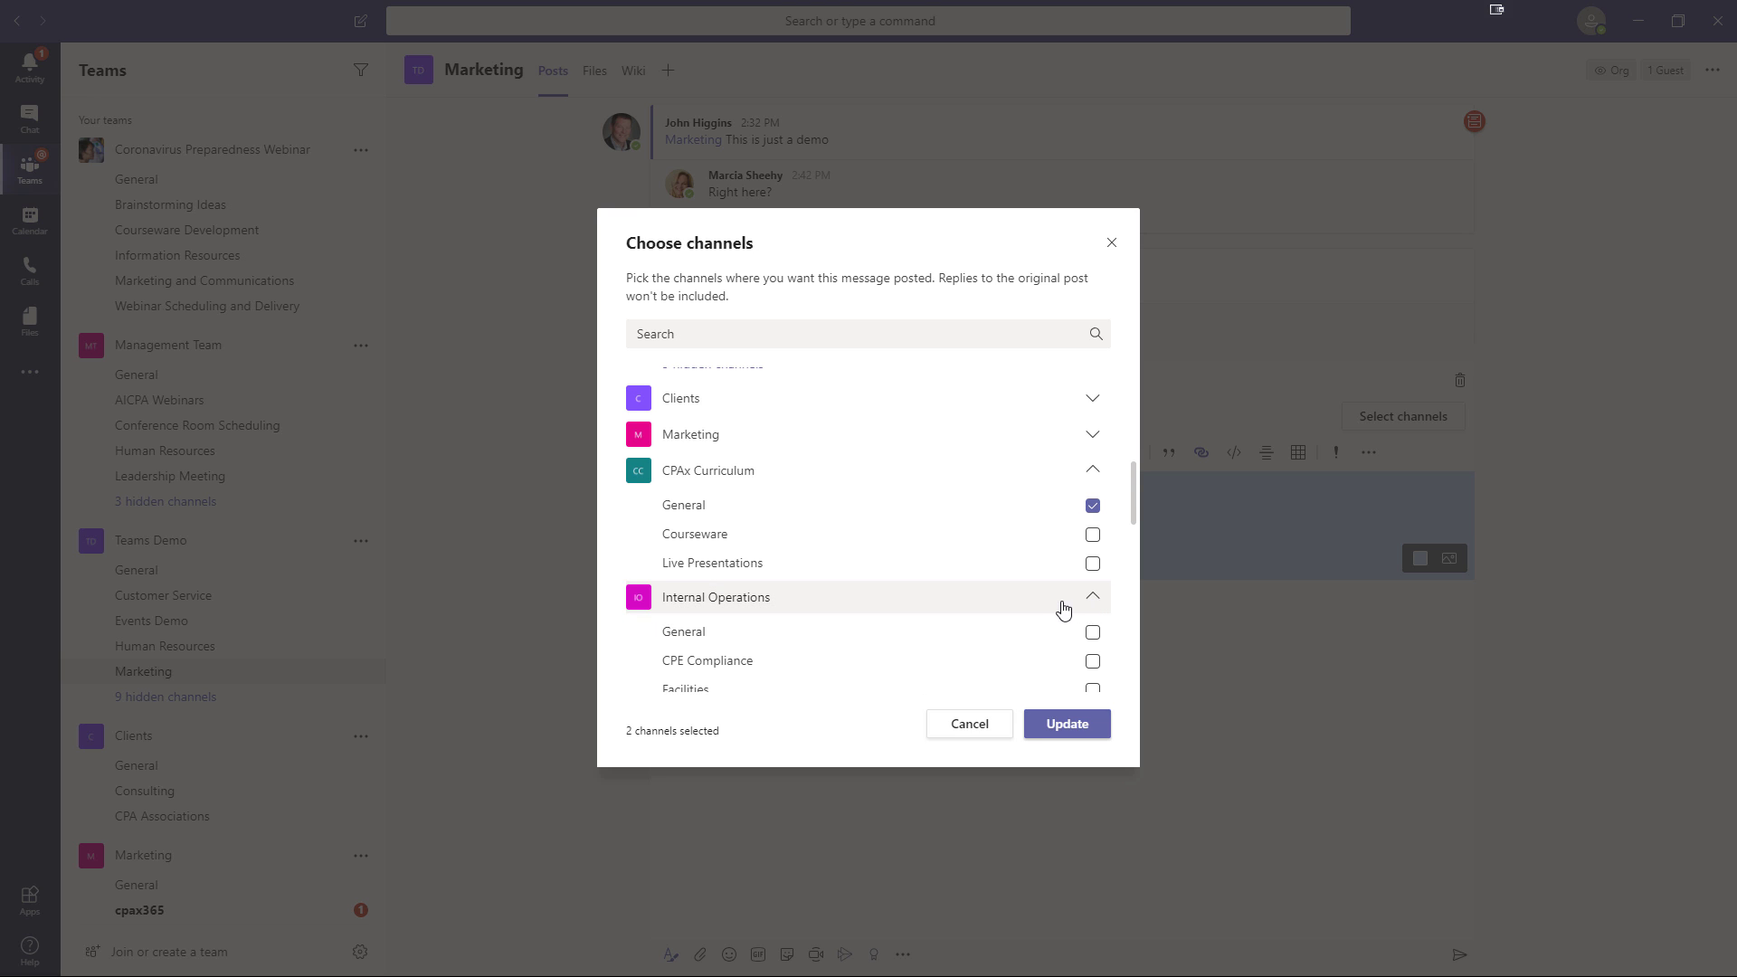
pyautogui.click(1092, 661)
pyautogui.click(1060, 733)
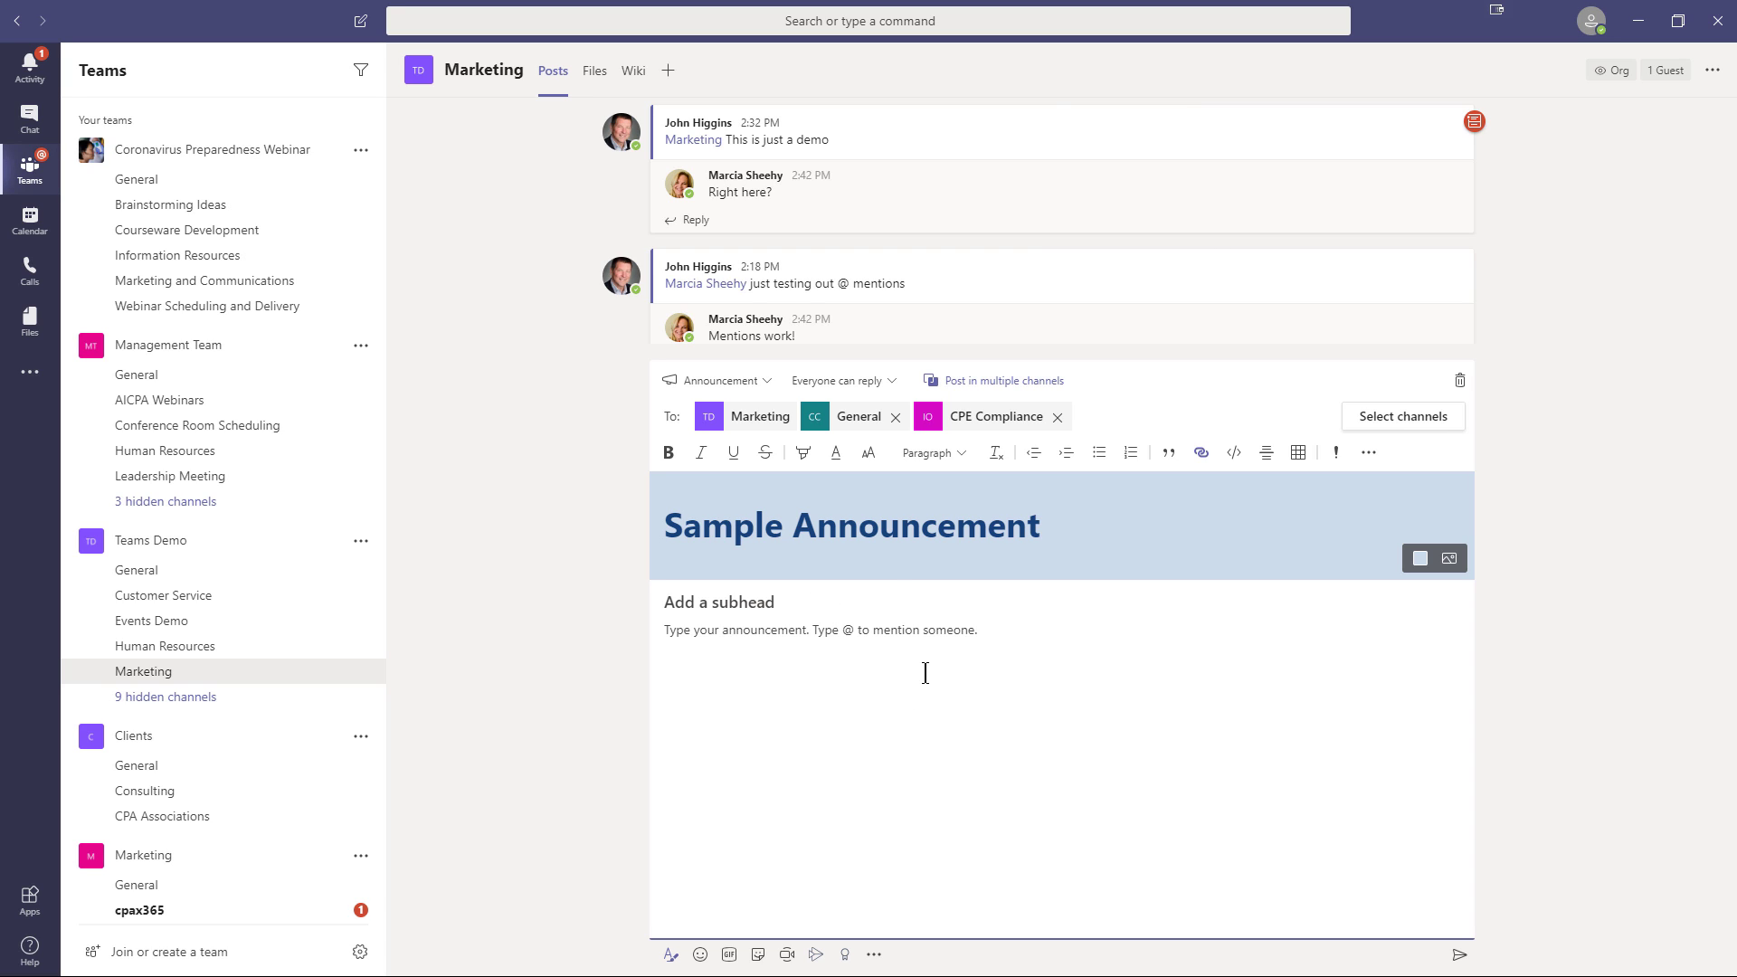
# Switch to the private chats and examine the formatting options for a new message, including the additional ones
pyautogui.click(26, 123)
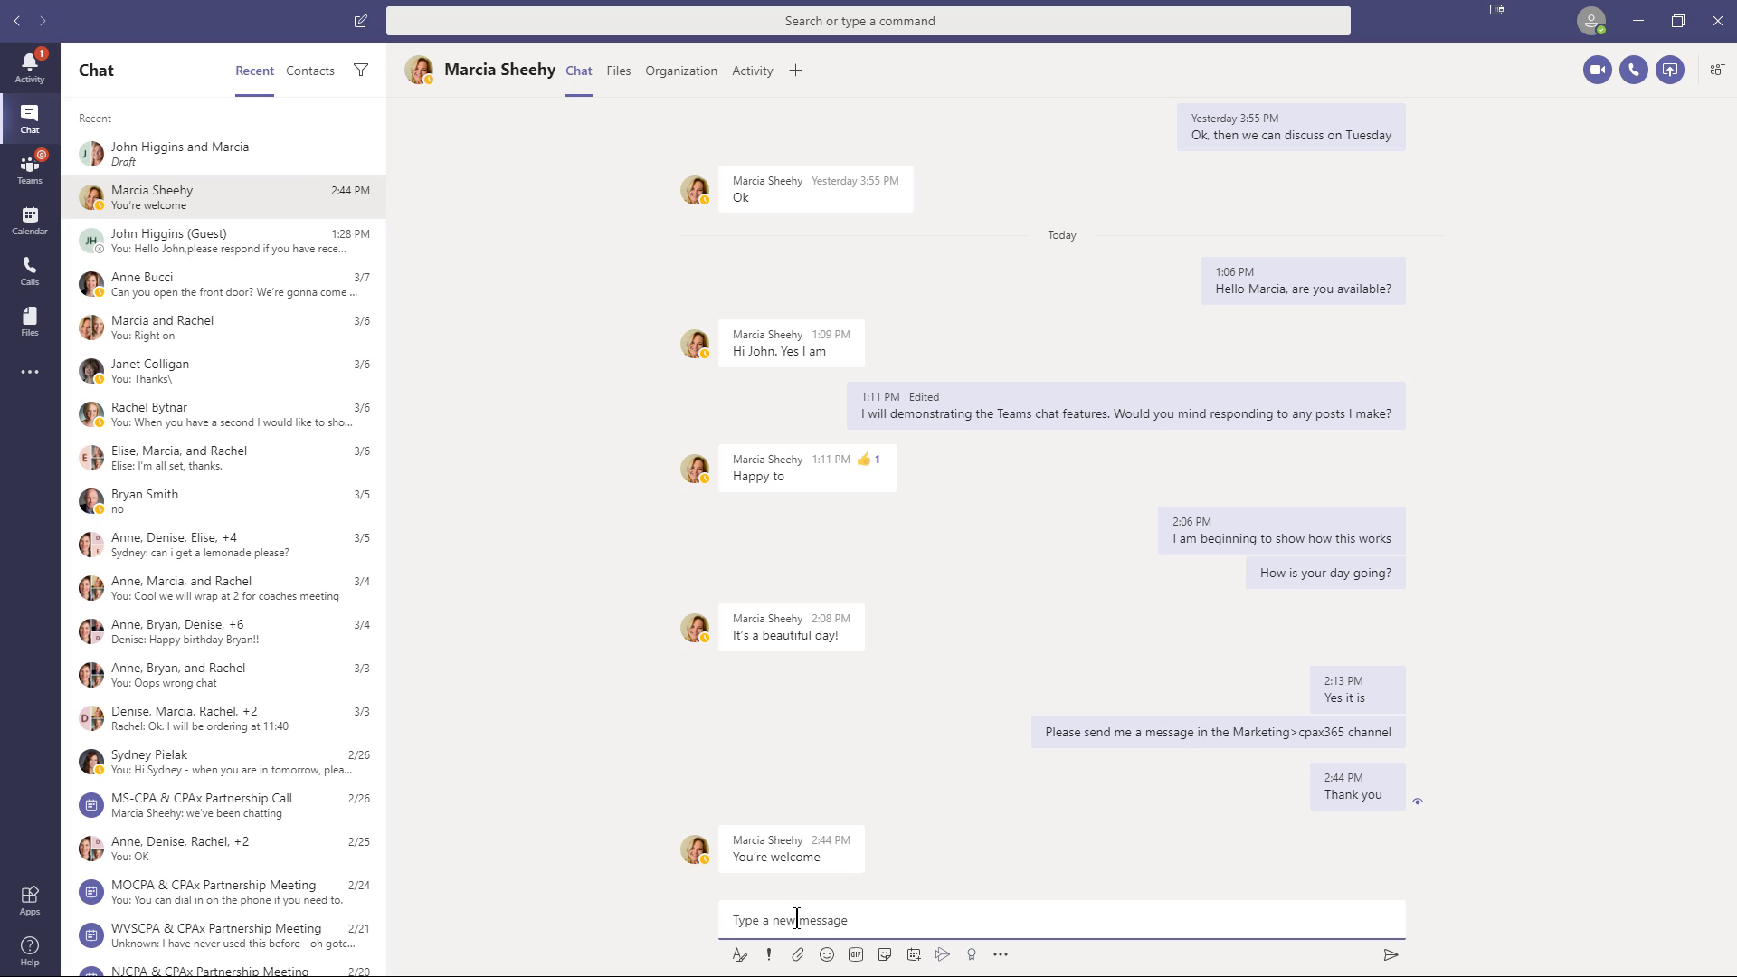
pyautogui.click(741, 958)
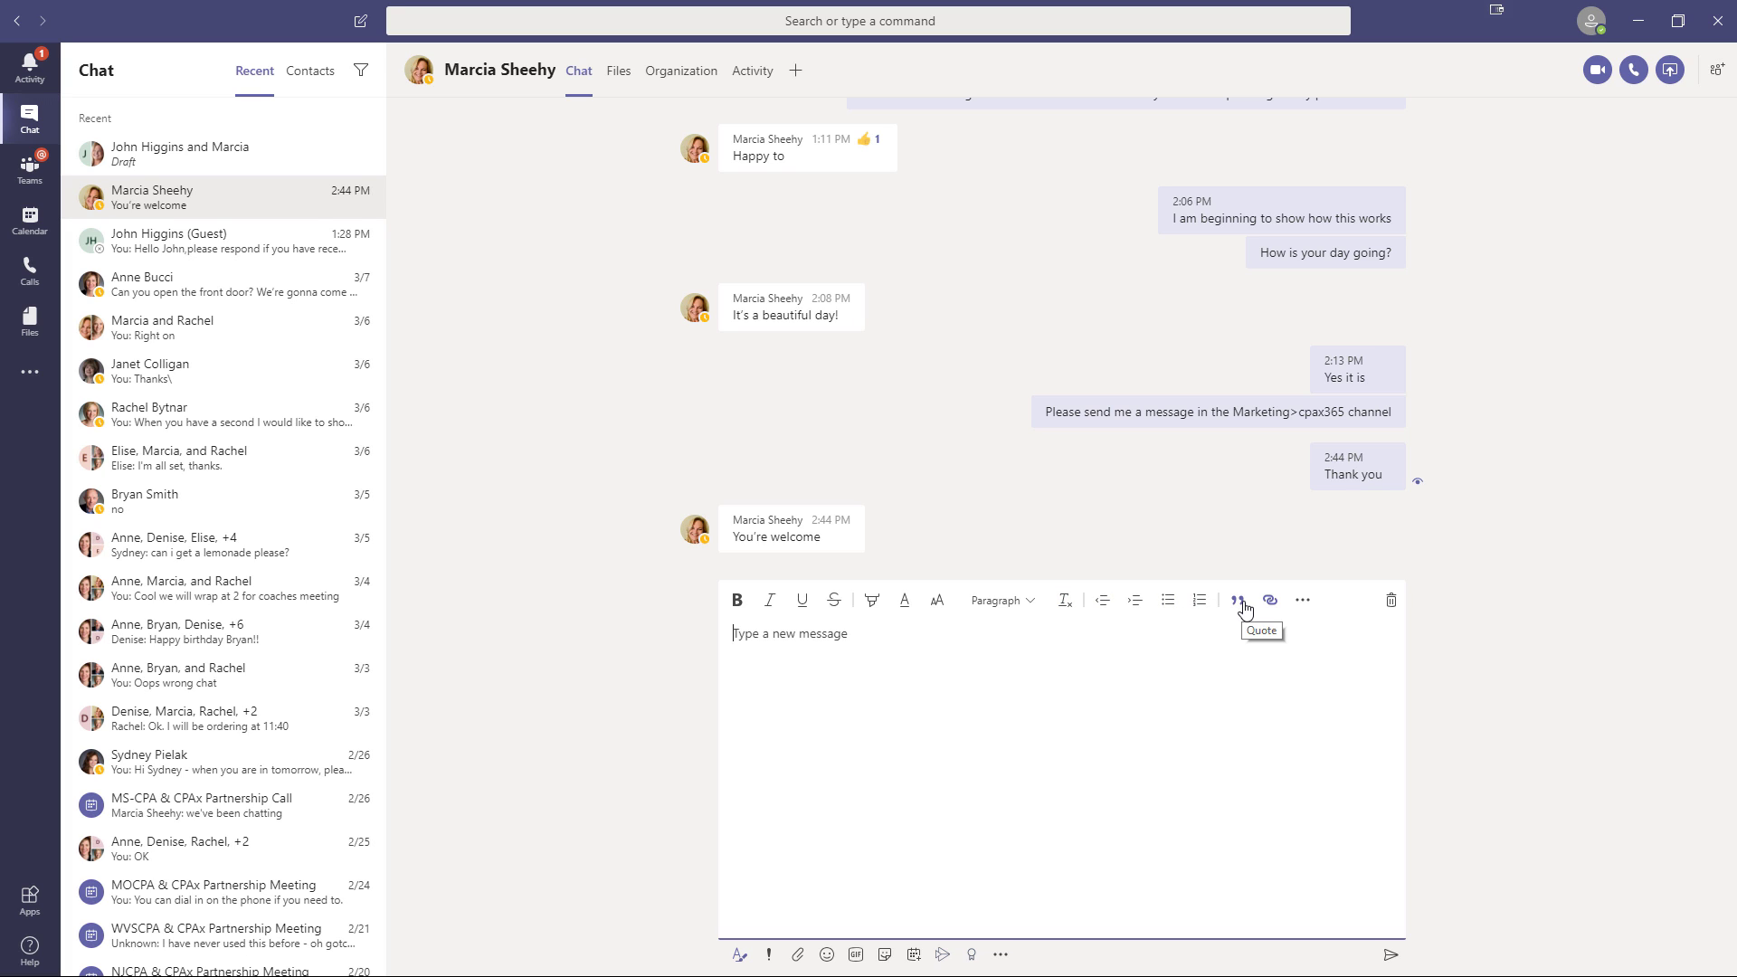
pyautogui.click(1301, 601)
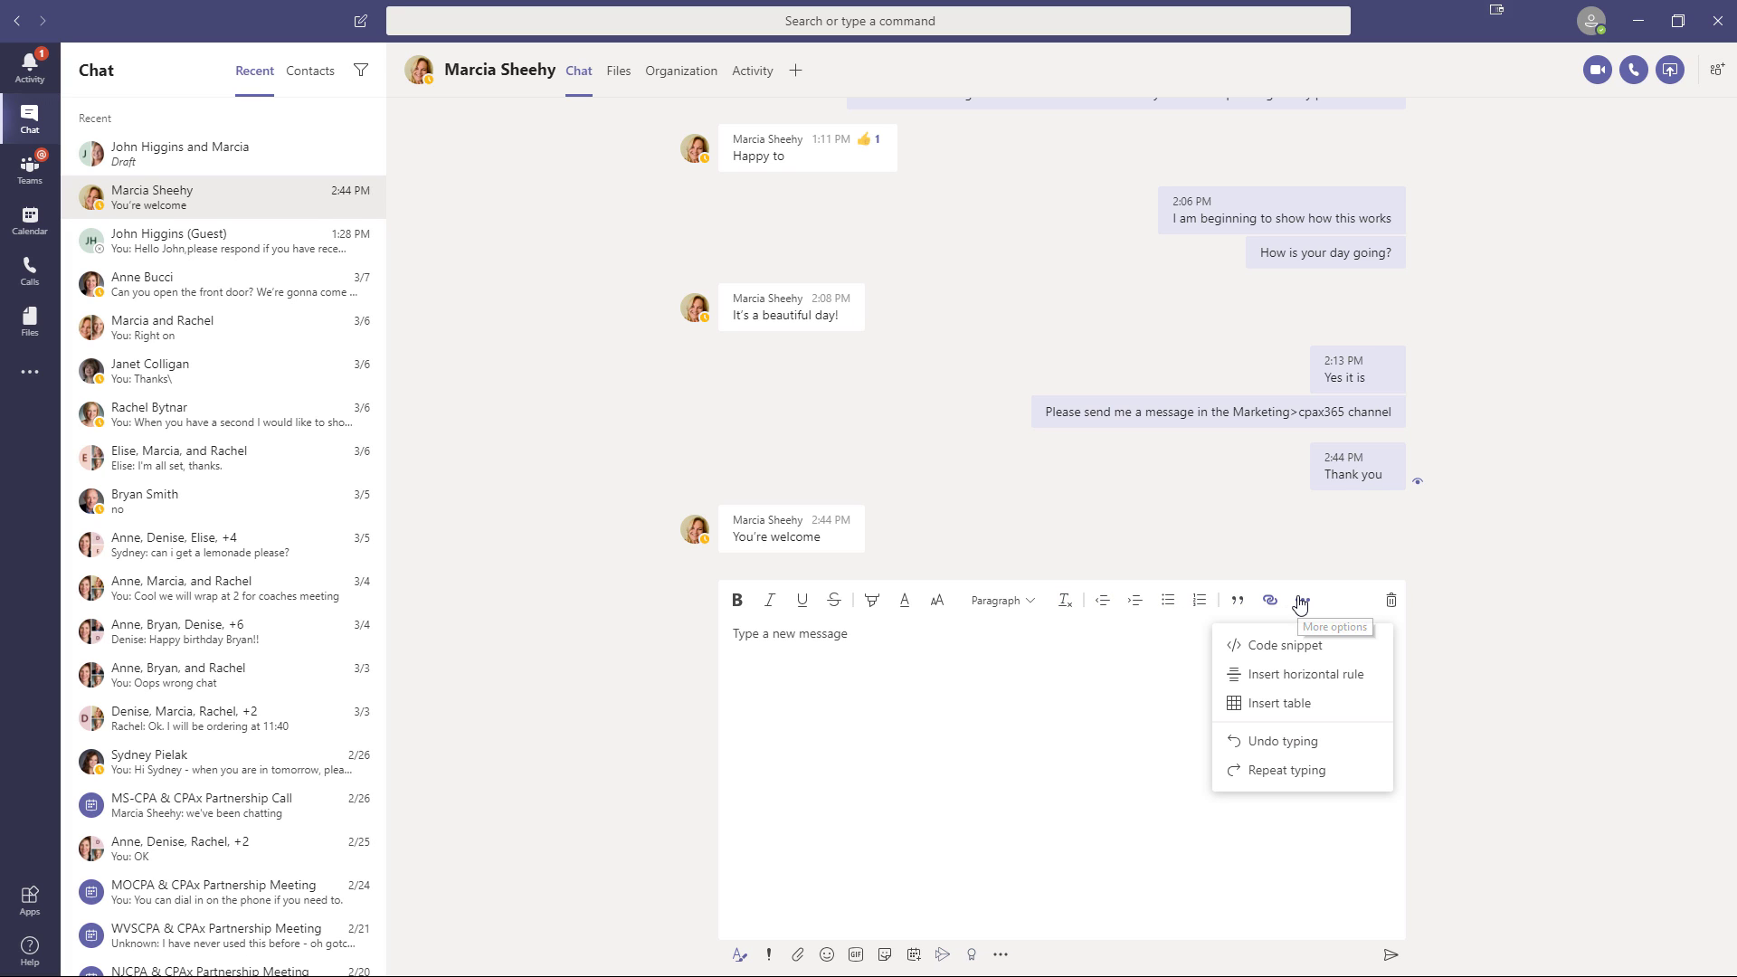